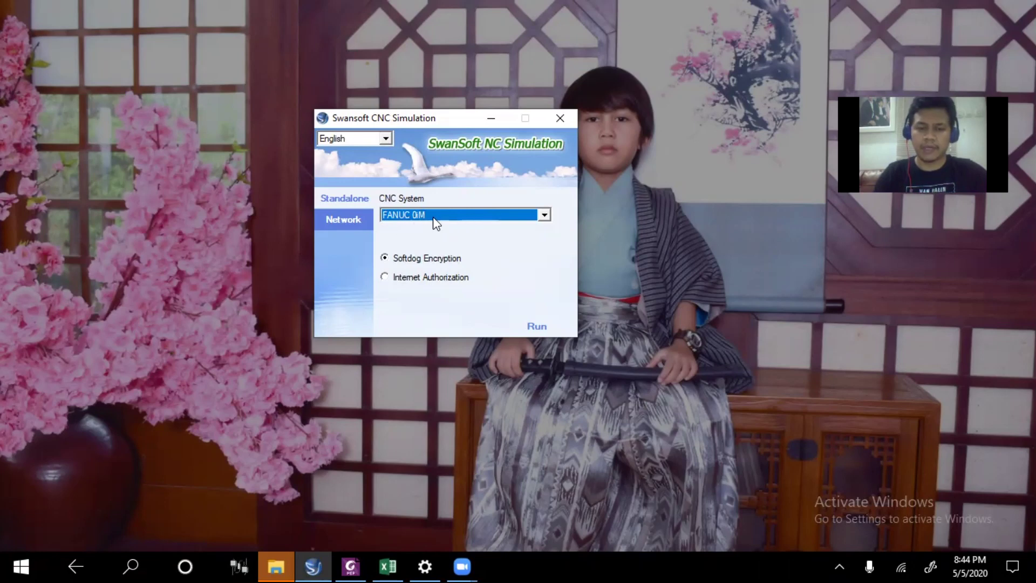
# Start the FANUC 0iM simulation and hide the machine model in the 3D view.
pyautogui.click(501, 276)
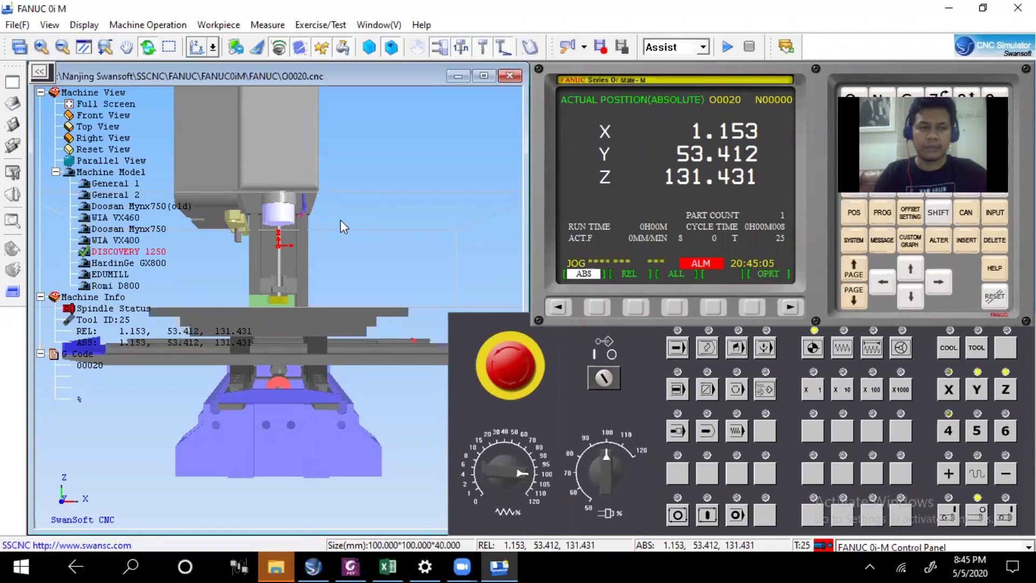
pyautogui.click(87, 25)
pyautogui.click(95, 41)
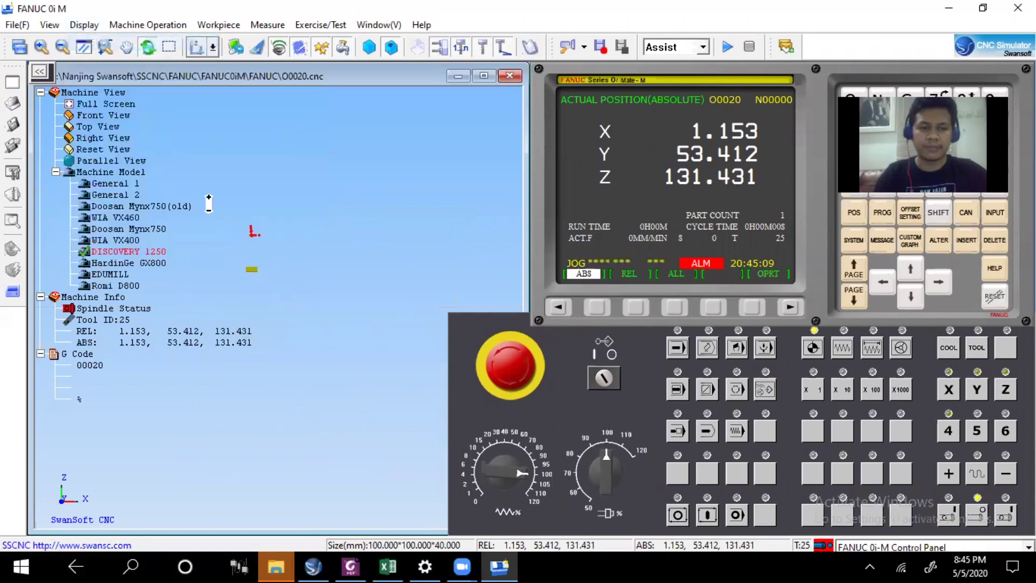
pyautogui.click(194, 52)
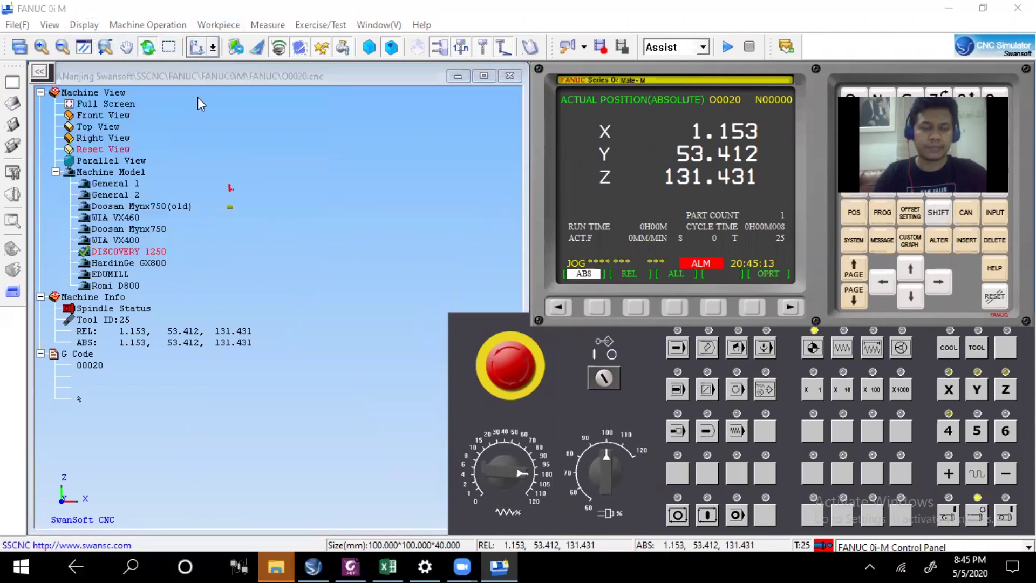
pyautogui.click(127, 27)
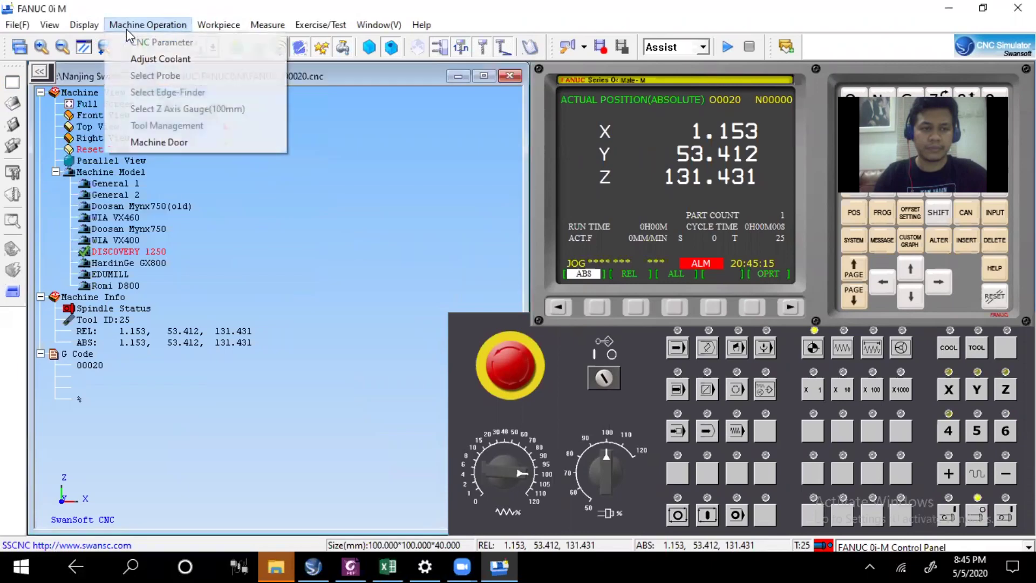
pyautogui.moveTo(93, 26)
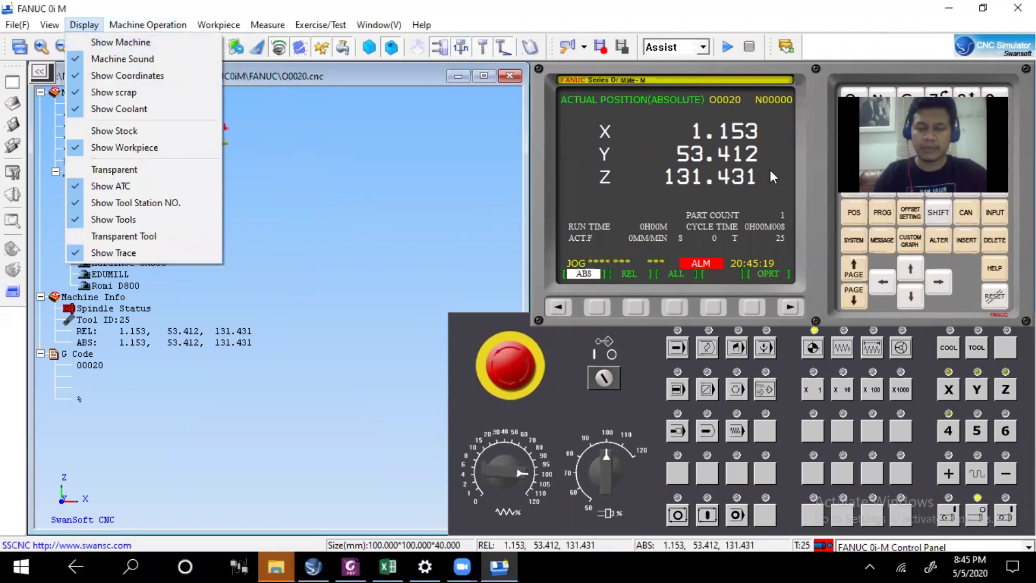
# Release the emergency stop and program protection, and return the X, Y and Z axes to their reference point.
pyautogui.click(508, 364)
pyautogui.click(604, 378)
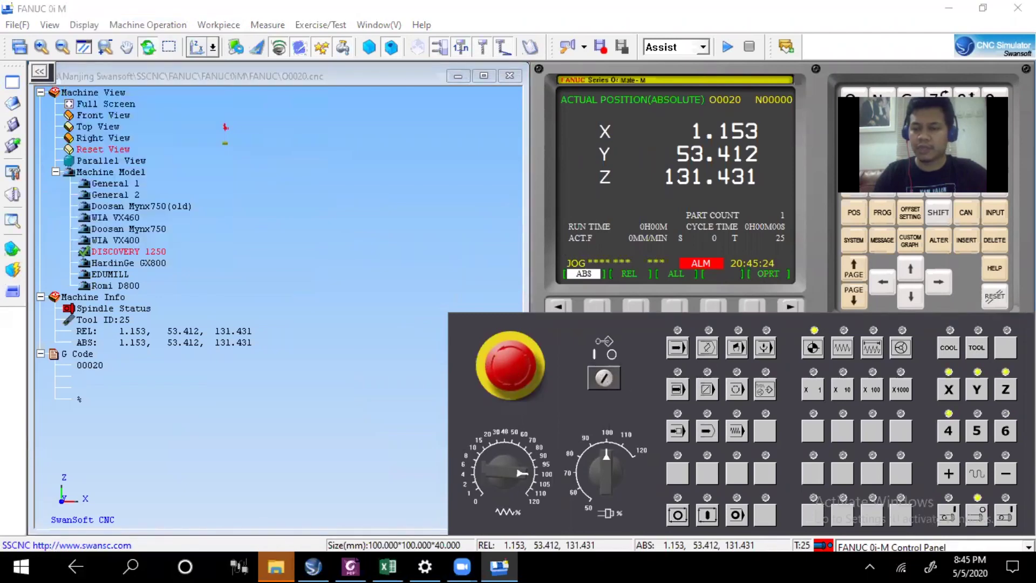
pyautogui.click(813, 359)
pyautogui.click(949, 391)
pyautogui.click(981, 393)
pyautogui.click(1005, 390)
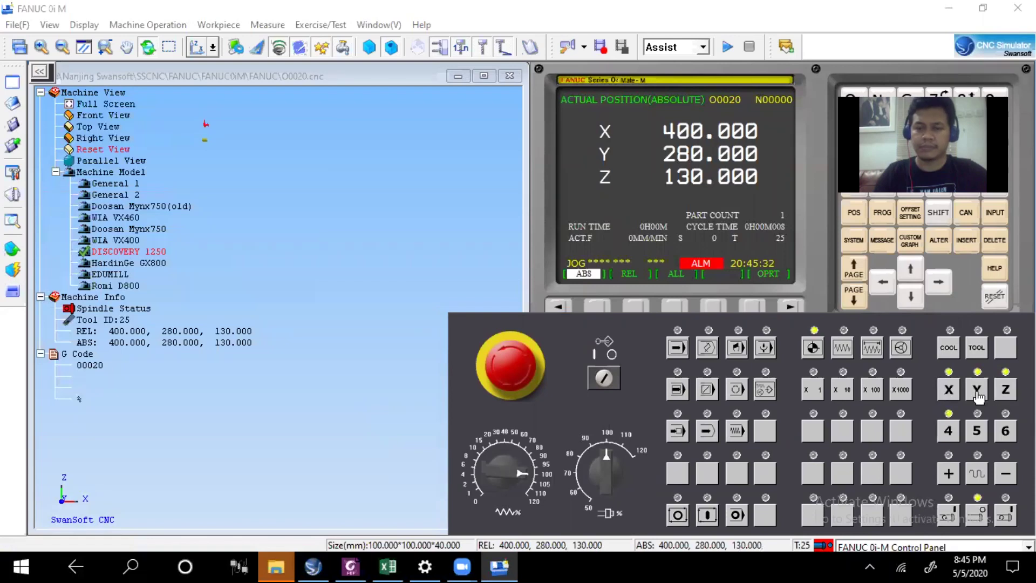
# Show the machine model in the 3D view again.
pyautogui.click(168, 24)
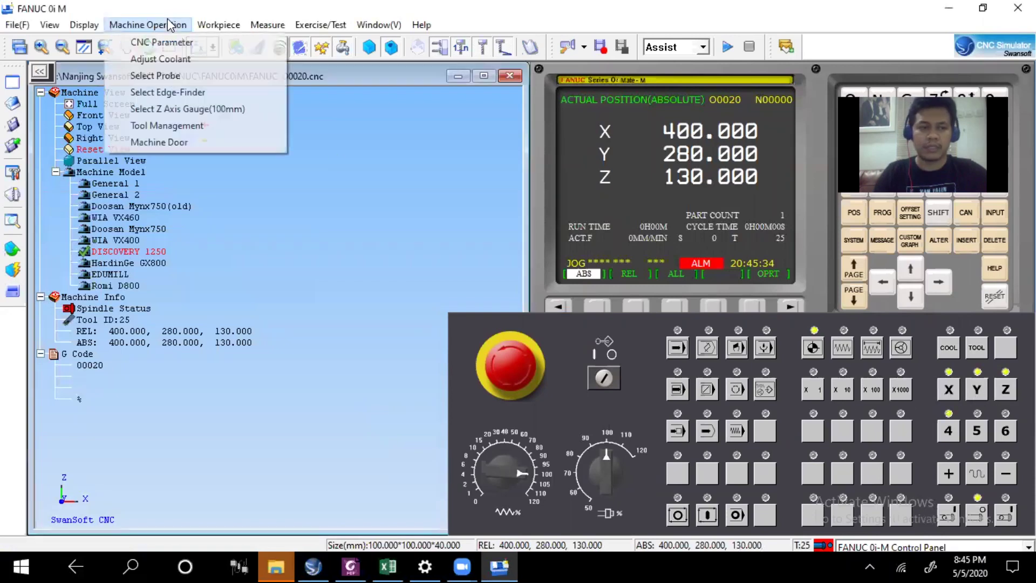
pyautogui.moveTo(96, 27)
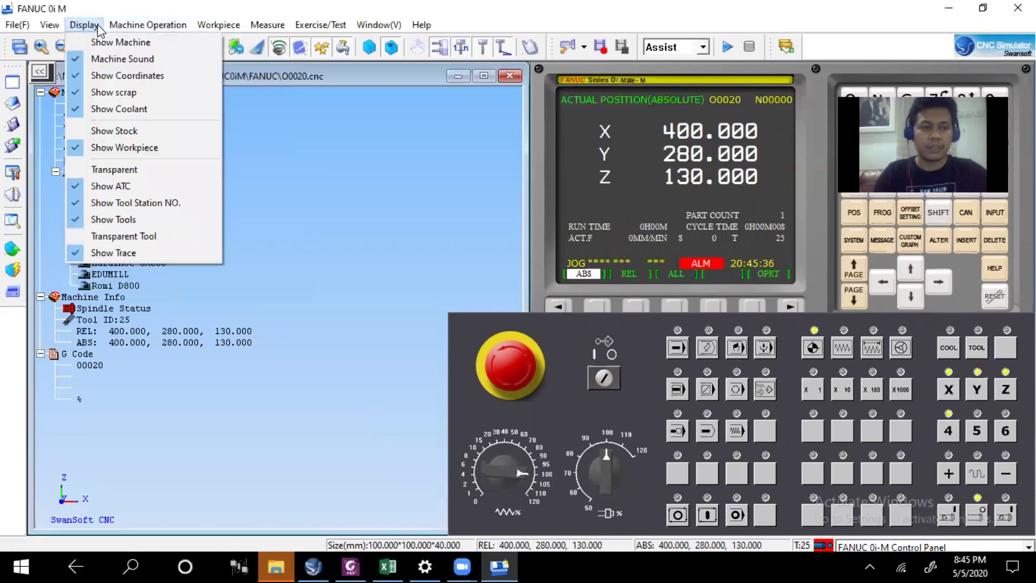
pyautogui.click(107, 44)
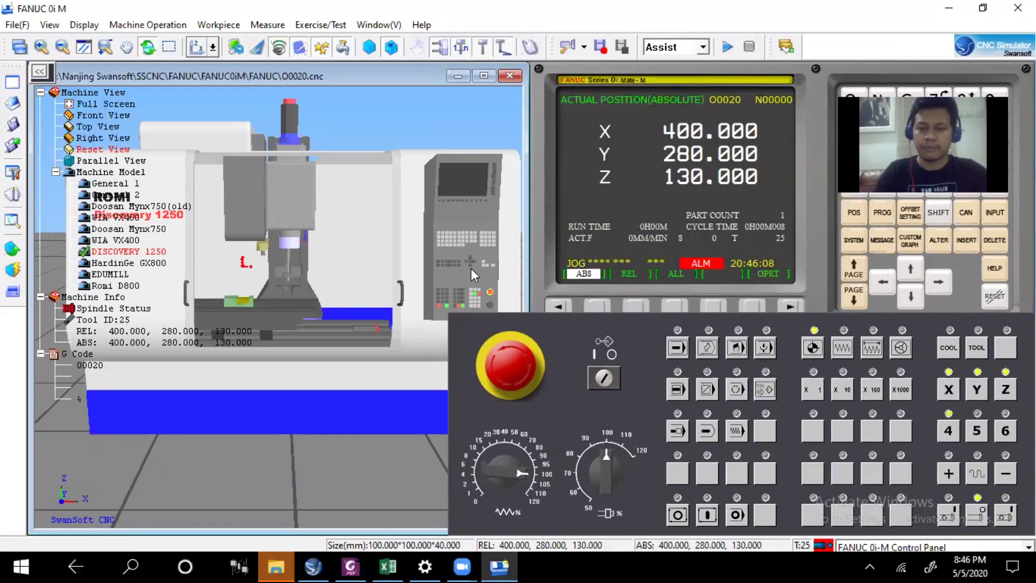
# Put the control in edit mode and display the program directory.
pyautogui.click(707, 347)
pyautogui.click(881, 212)
pyautogui.click(667, 276)
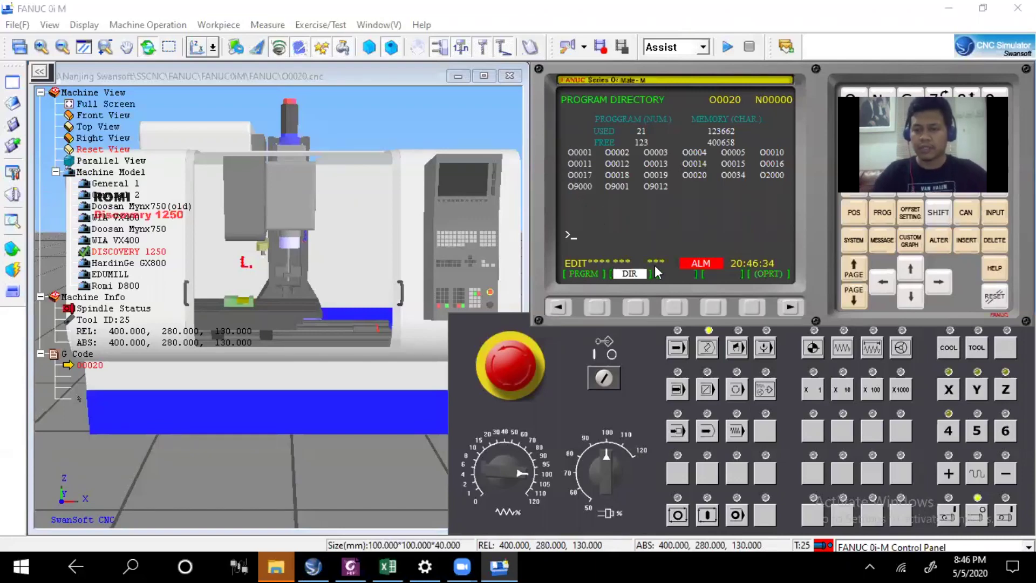
# Create a new program O0021 and insert an end-of-block semicolon after its number.
pyautogui.click(937, 214)
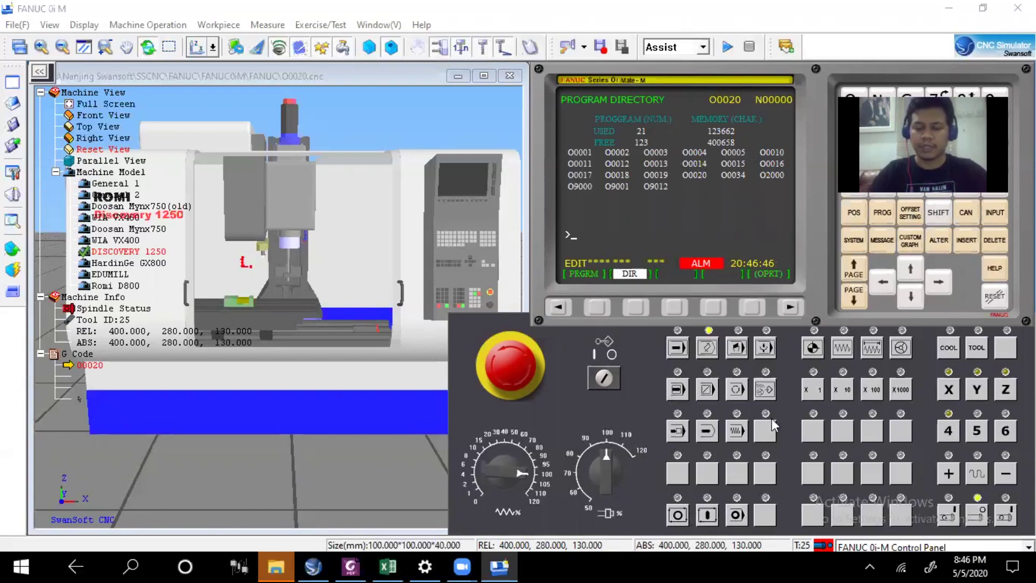
pyautogui.write('O0021')
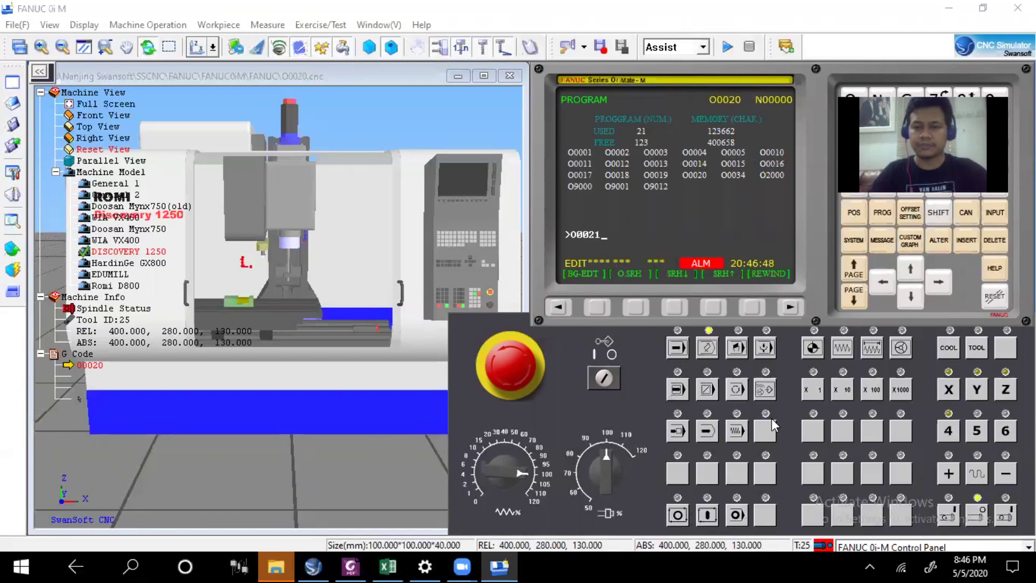
pyautogui.press('Insert')
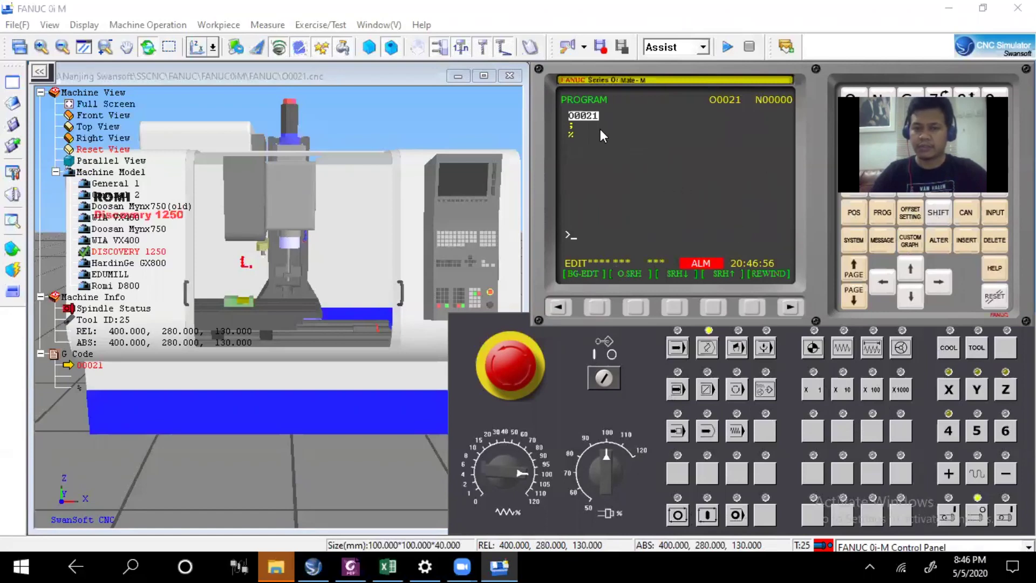
pyautogui.write(';')
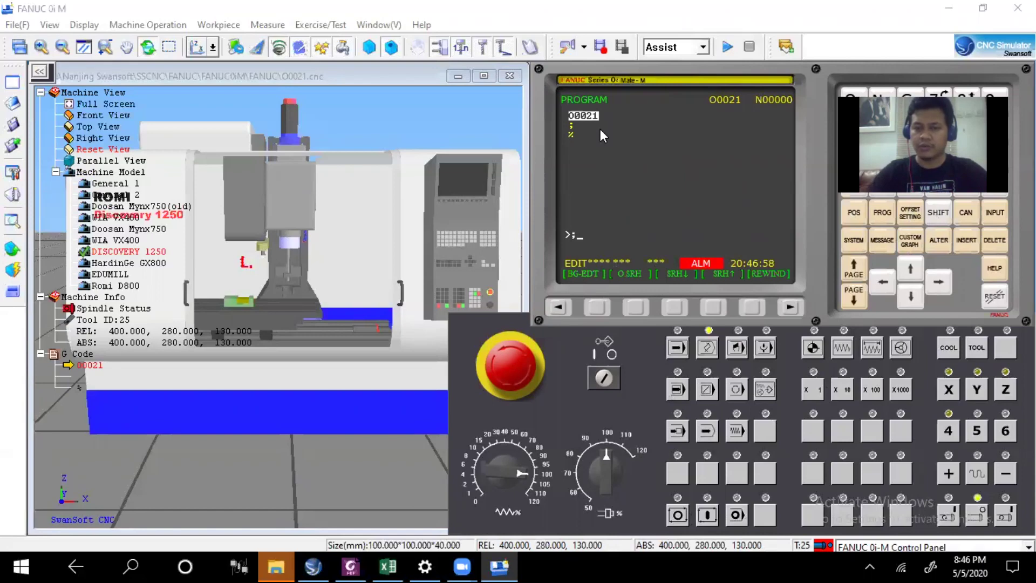
pyautogui.press('Insert')
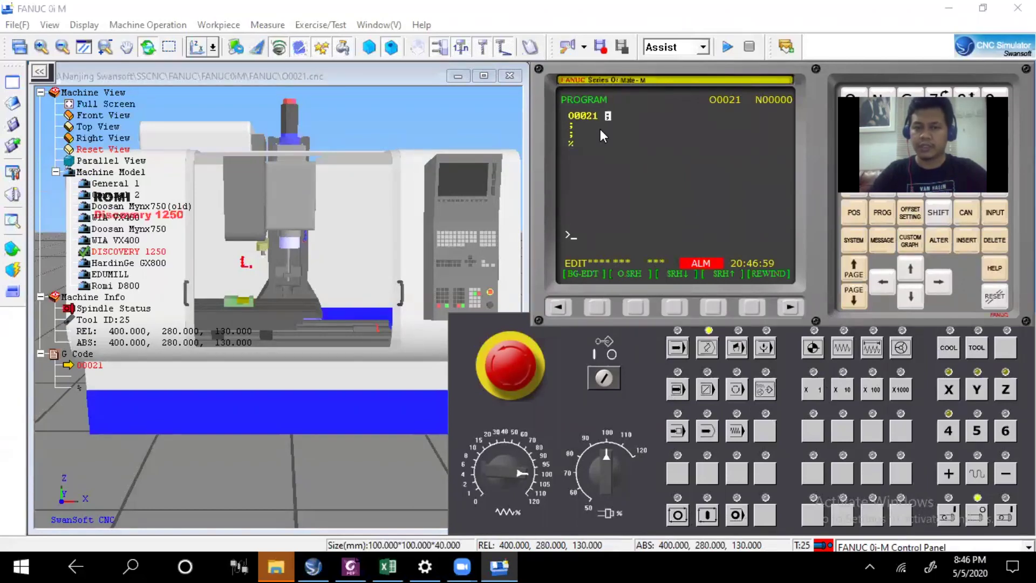
pyautogui.click(571, 128)
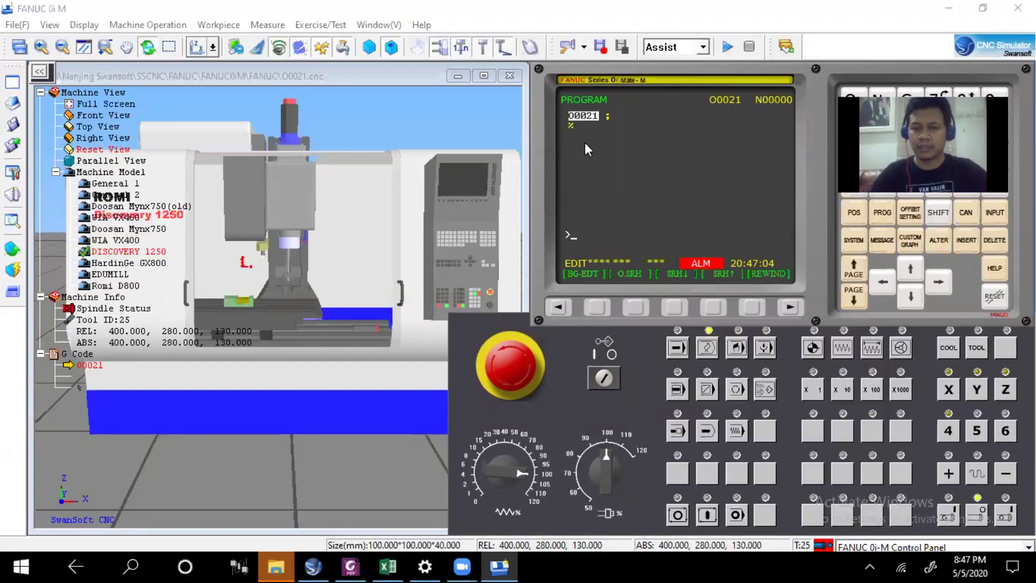
# Load the NC code file POCKET BASE.NC from the Documents folder into program O0021.
pyautogui.click(22, 25)
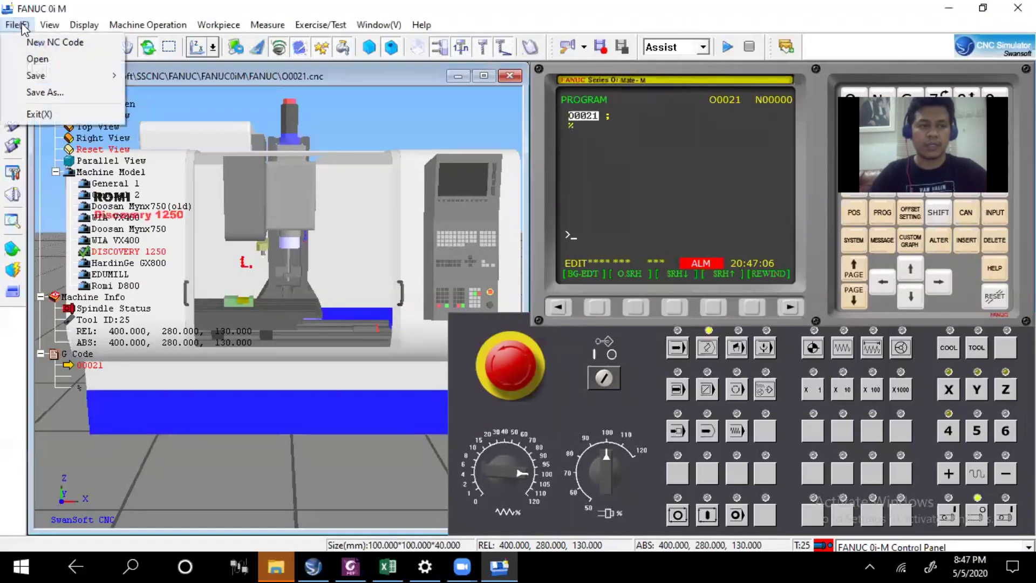
pyautogui.click(37, 59)
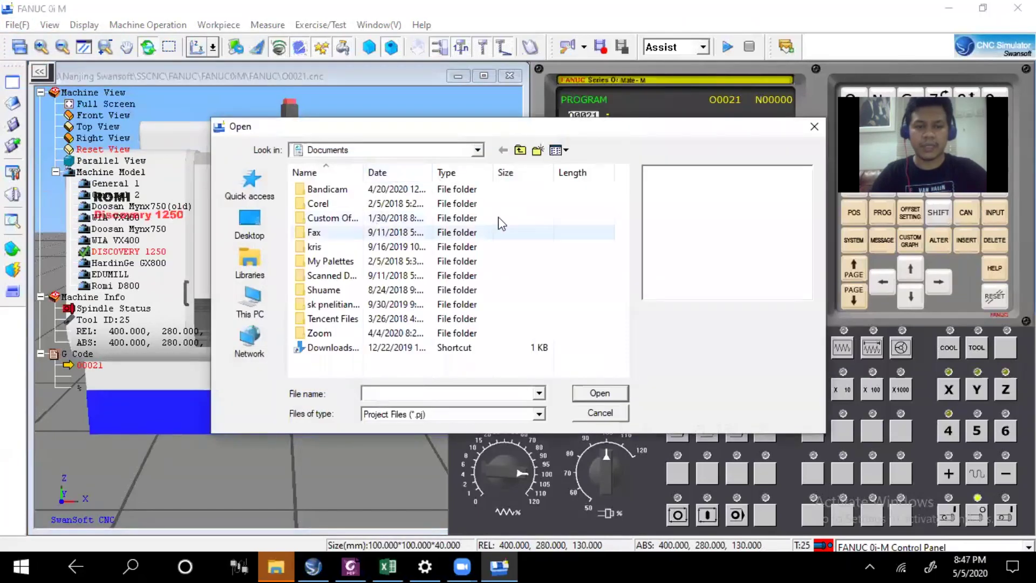
pyautogui.click(539, 414)
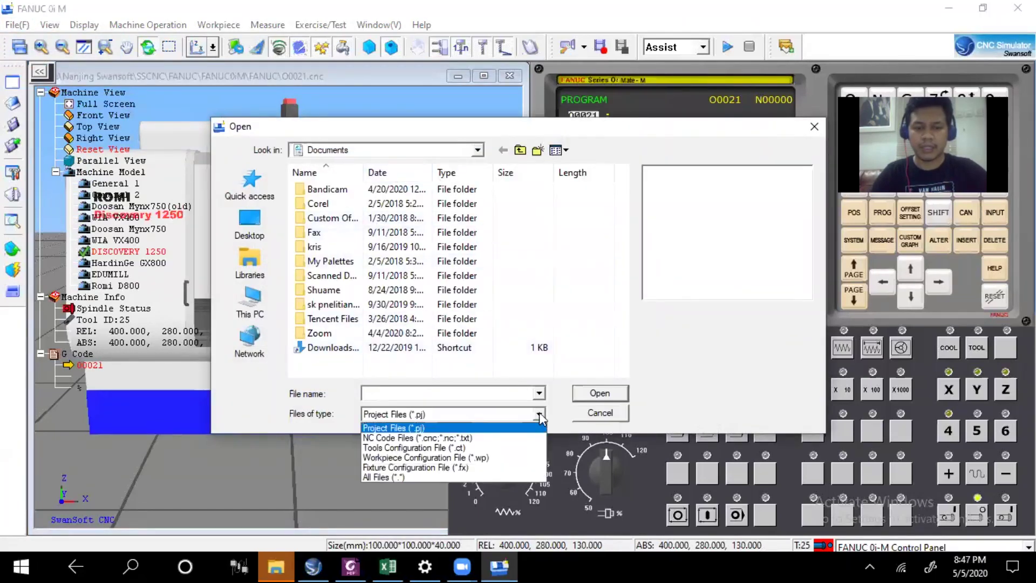
pyautogui.click(479, 442)
pyautogui.scroll(-2, 620, 274)
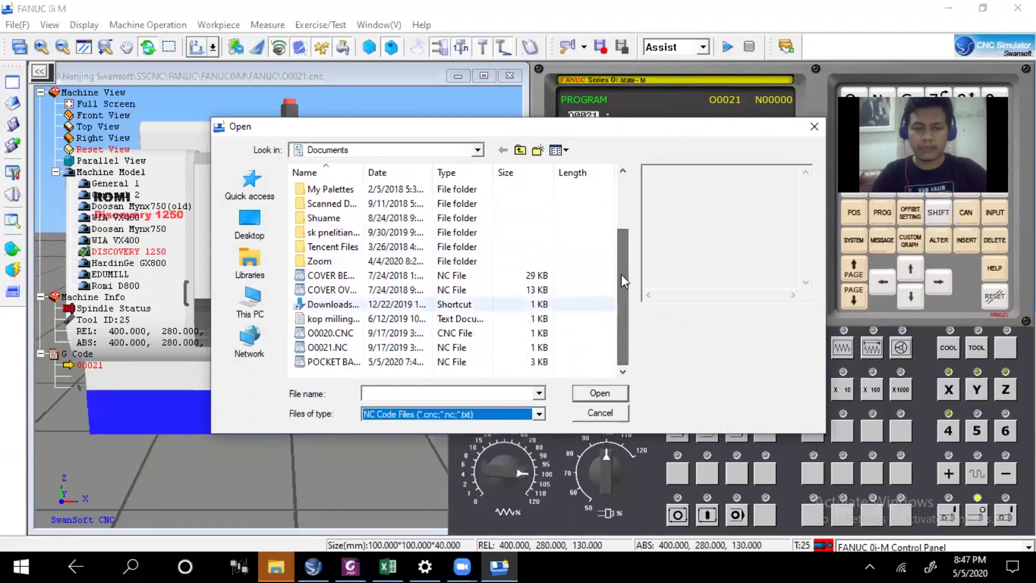
pyautogui.click(338, 361)
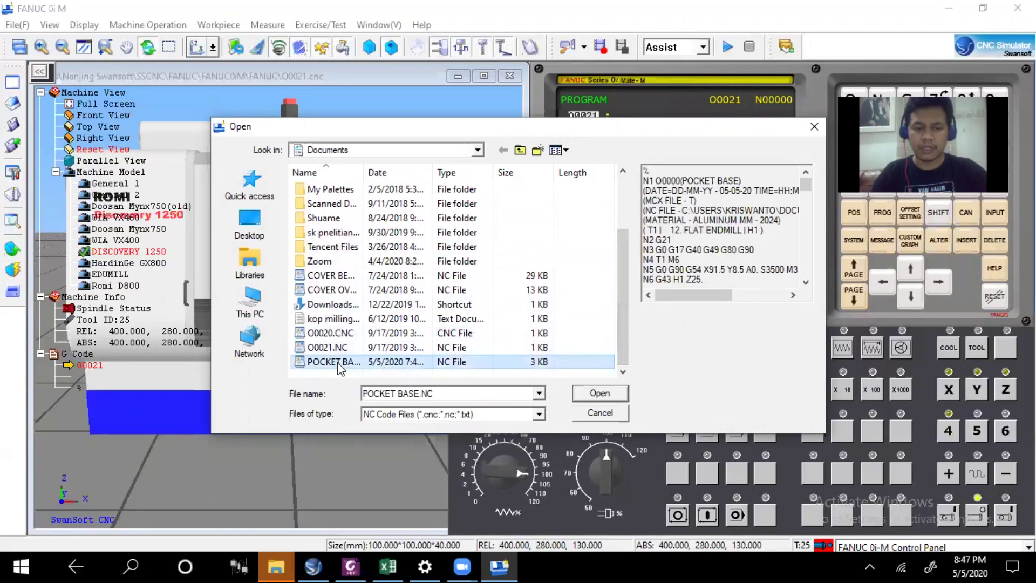
pyautogui.click(596, 392)
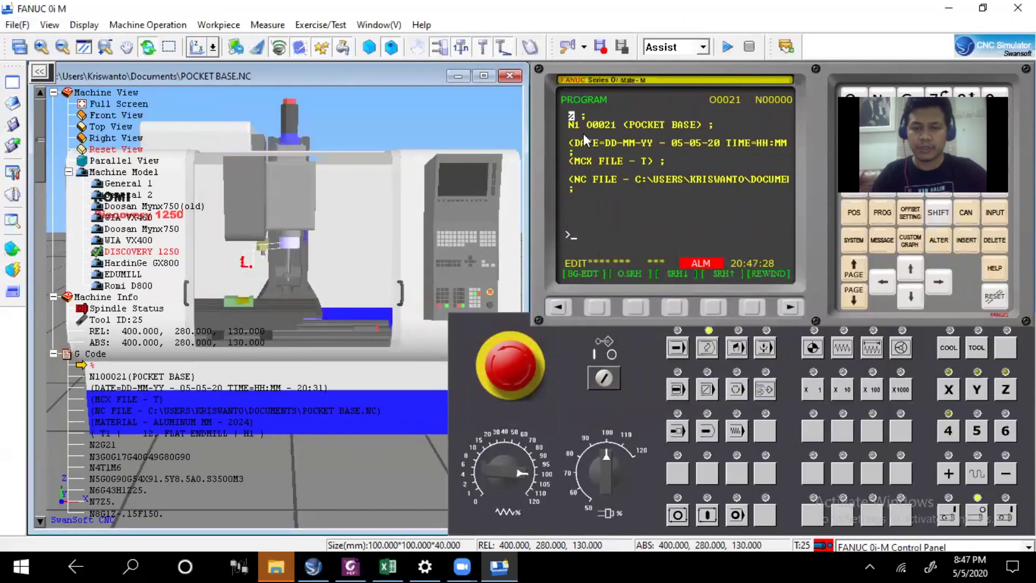
pyautogui.click(54, 354)
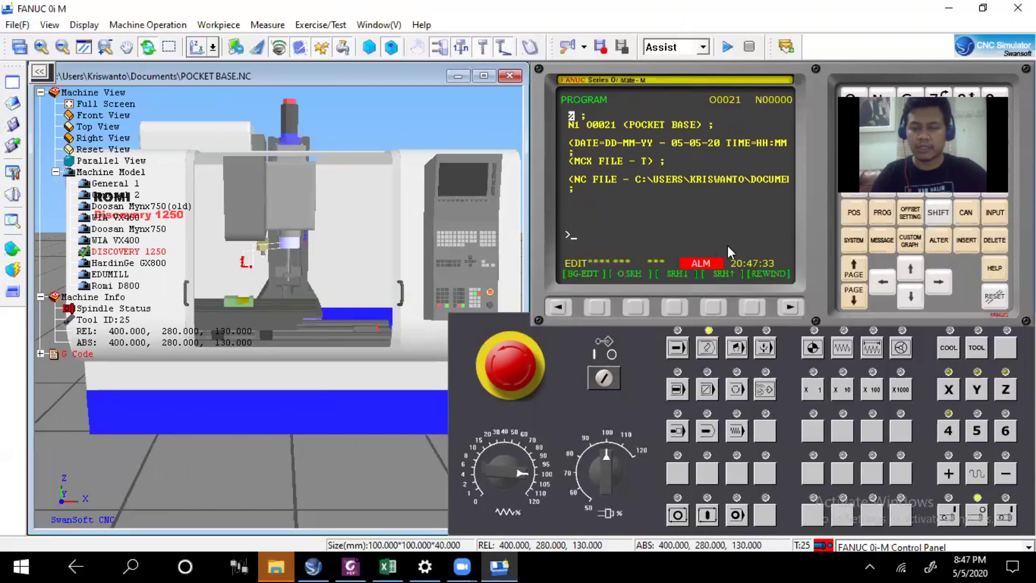
# Switch the control to automatic memory mode and display the alarm message screen.
pyautogui.click(679, 352)
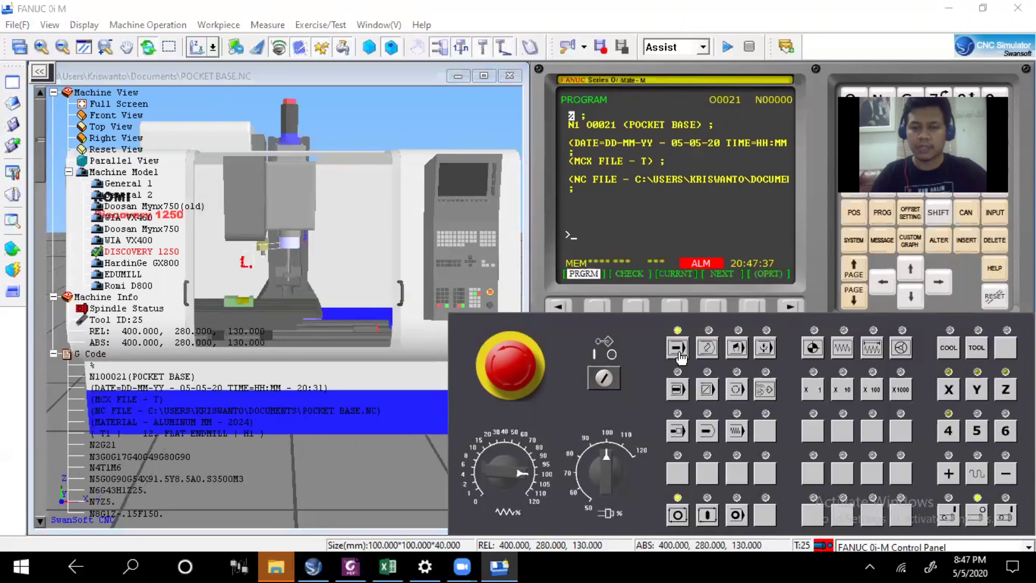
pyautogui.click(681, 357)
pyautogui.click(681, 357)
pyautogui.click(681, 357)
pyautogui.click(679, 356)
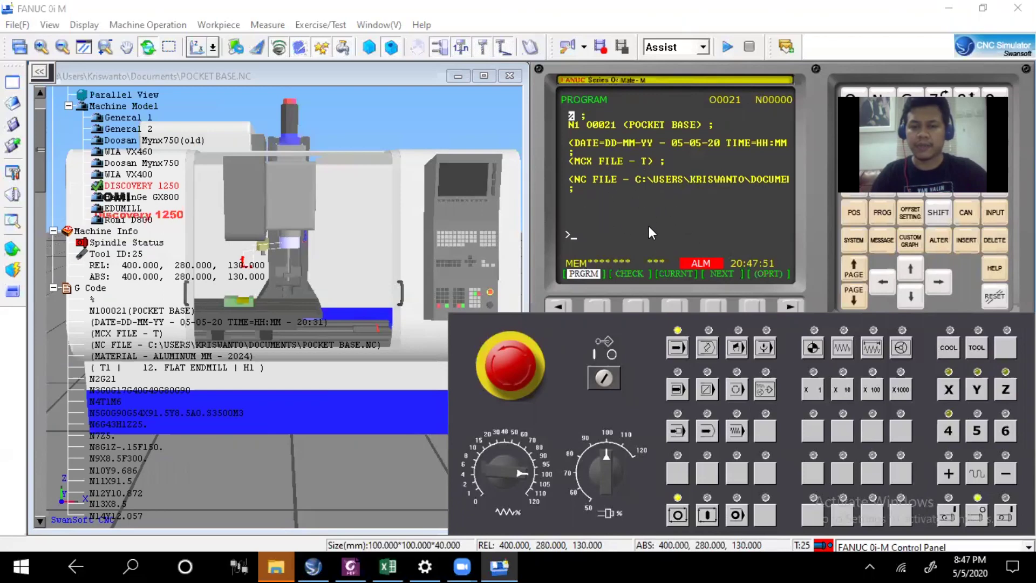
pyautogui.click(883, 243)
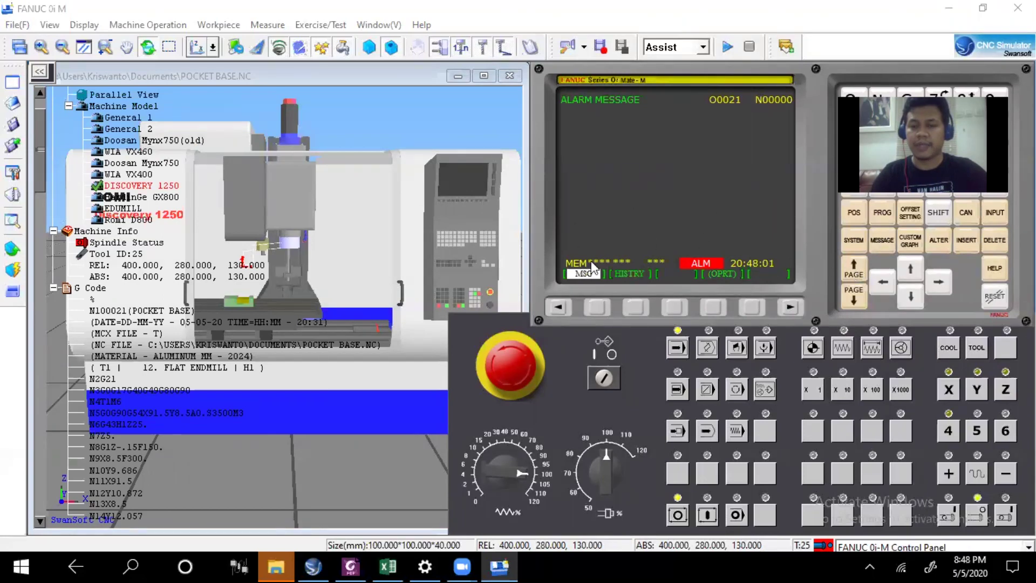
pyautogui.click(682, 357)
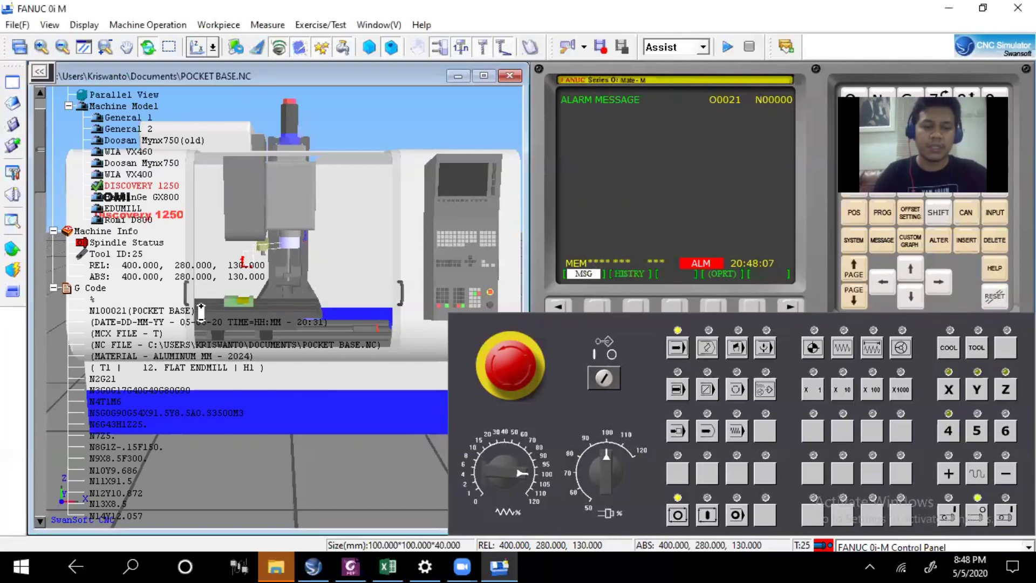
# Open the stock size and WCS settings and set the box workpiece's height to 50 mm.
pyautogui.scroll(-1, 199, 306)
pyautogui.scroll(3, 196, 297)
pyautogui.scroll(5, 201, 296)
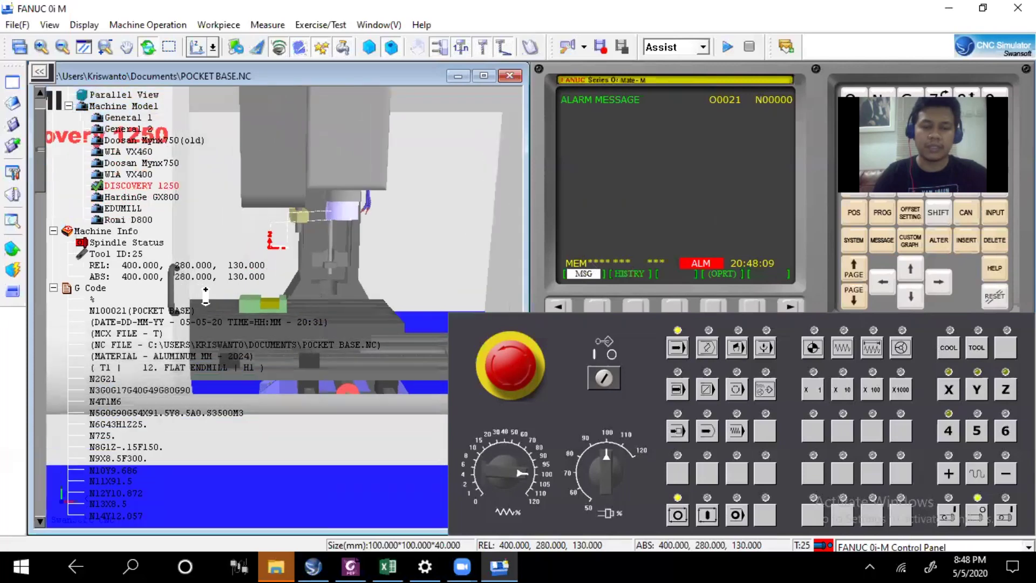
pyautogui.scroll(2, 268, 301)
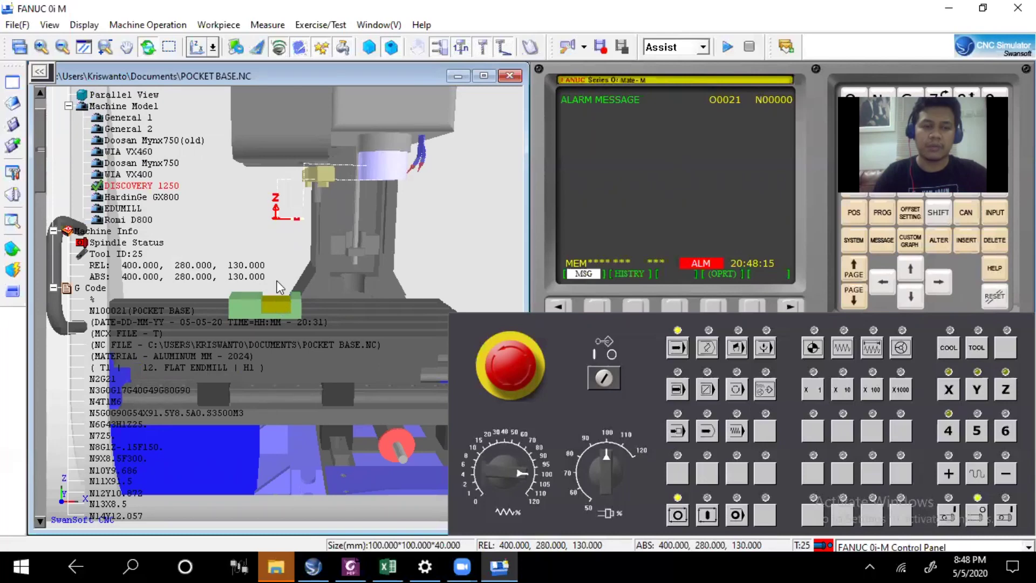
pyautogui.click(218, 24)
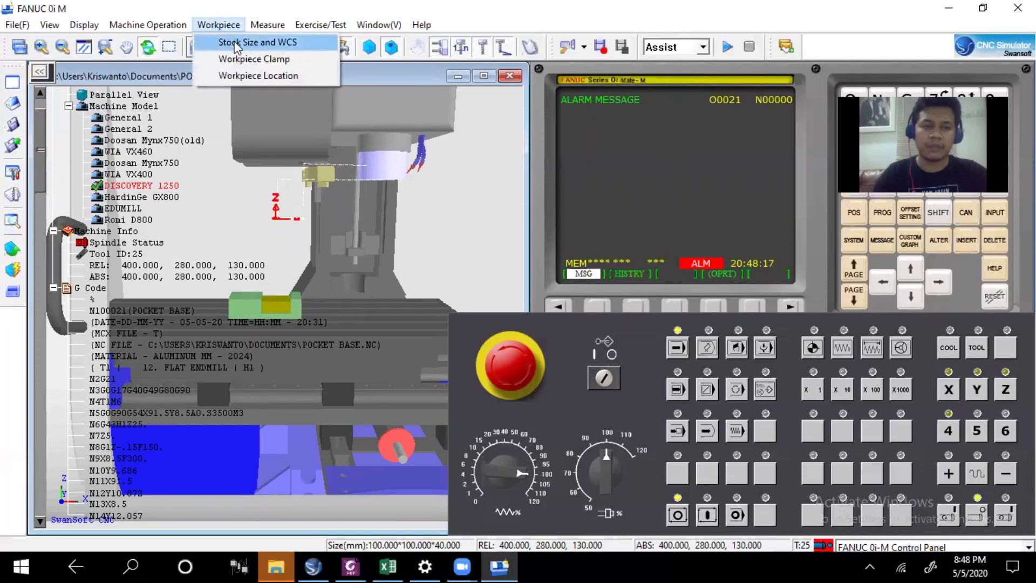
pyautogui.click(236, 44)
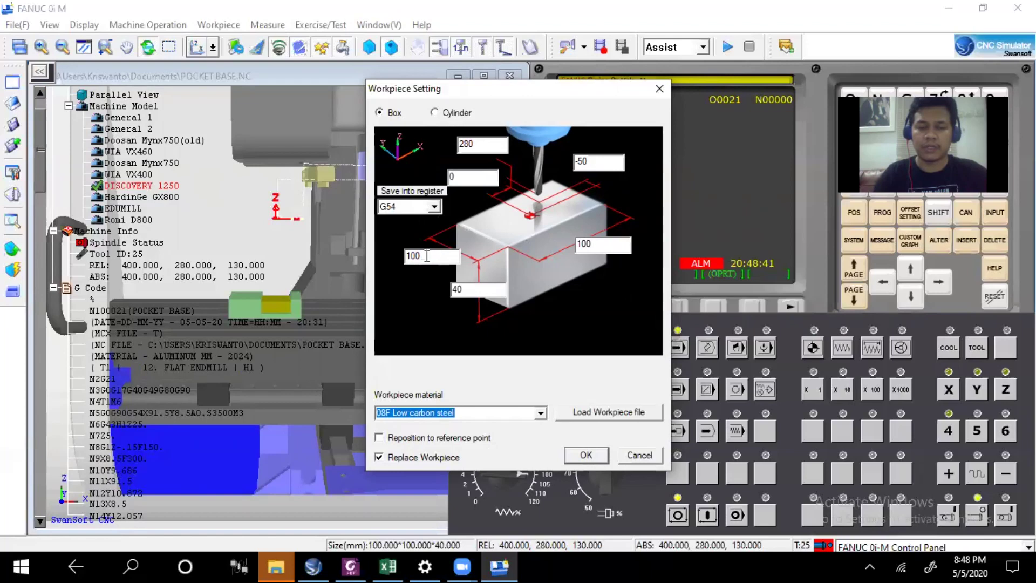
pyautogui.doubleClick(456, 290)
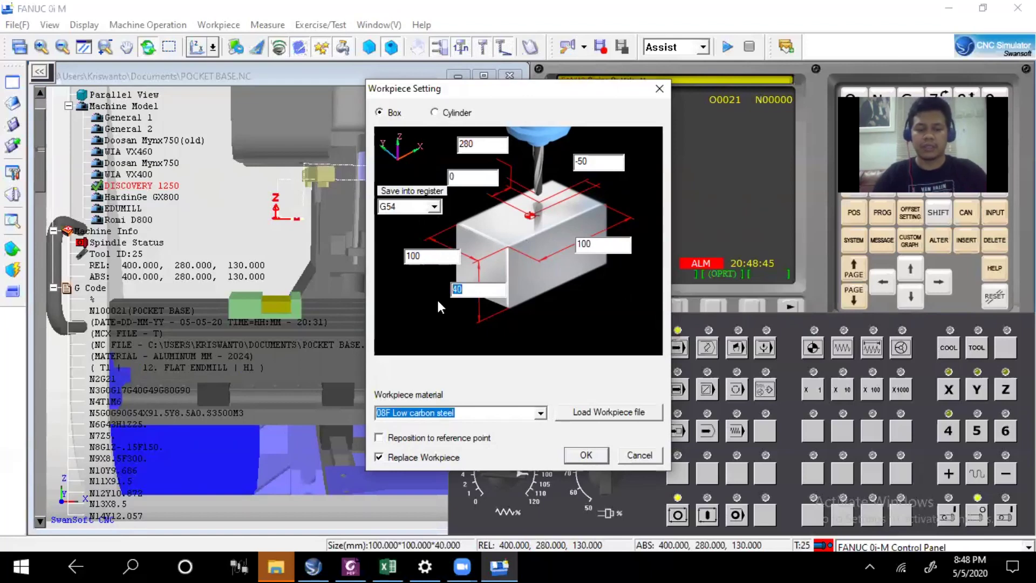
pyautogui.write('50')
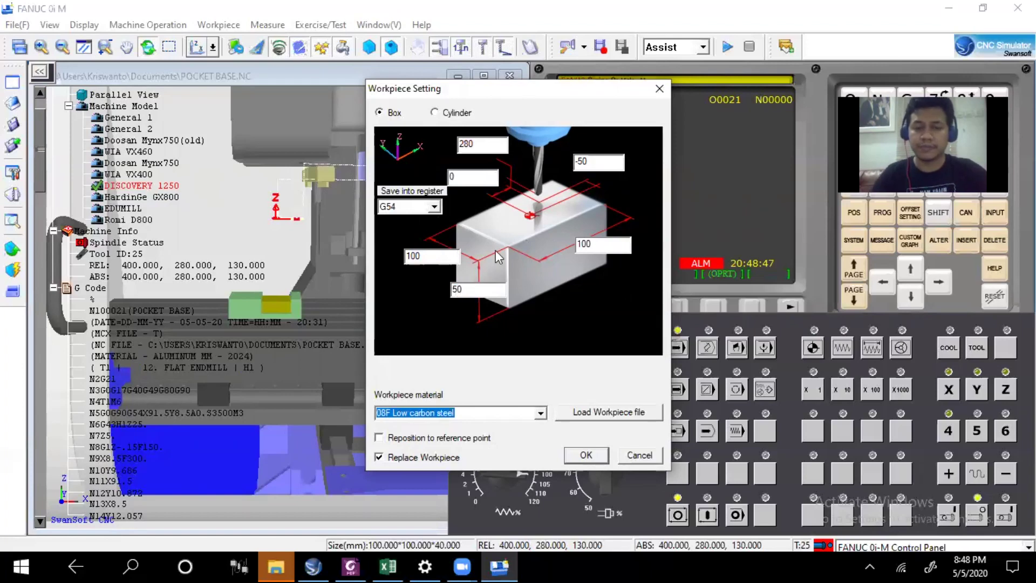
# Choose H13(US) Tool steel as the workpiece material and apply the workpiece settings.
pyautogui.click(540, 414)
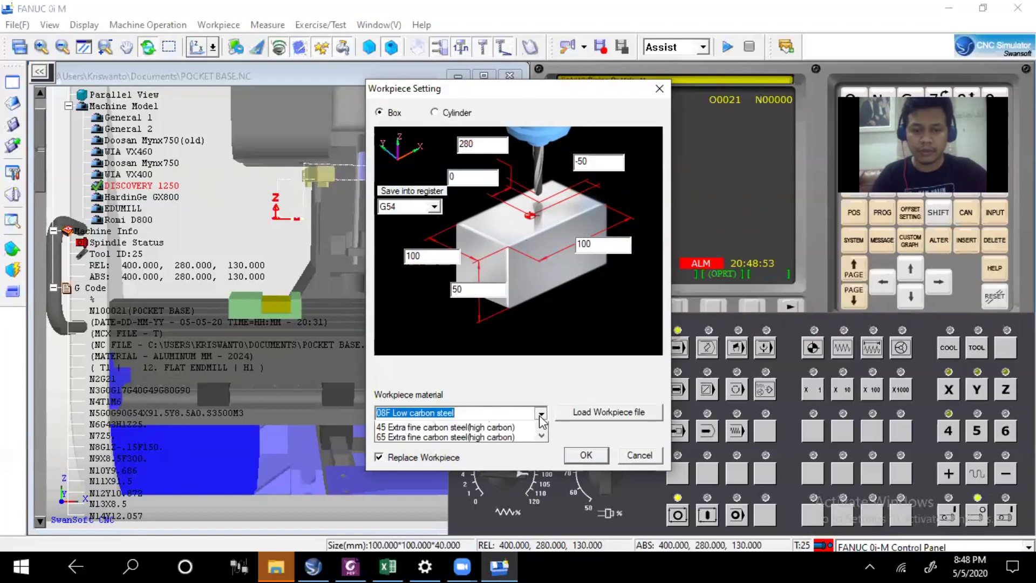
pyautogui.scroll(-3, 508, 437)
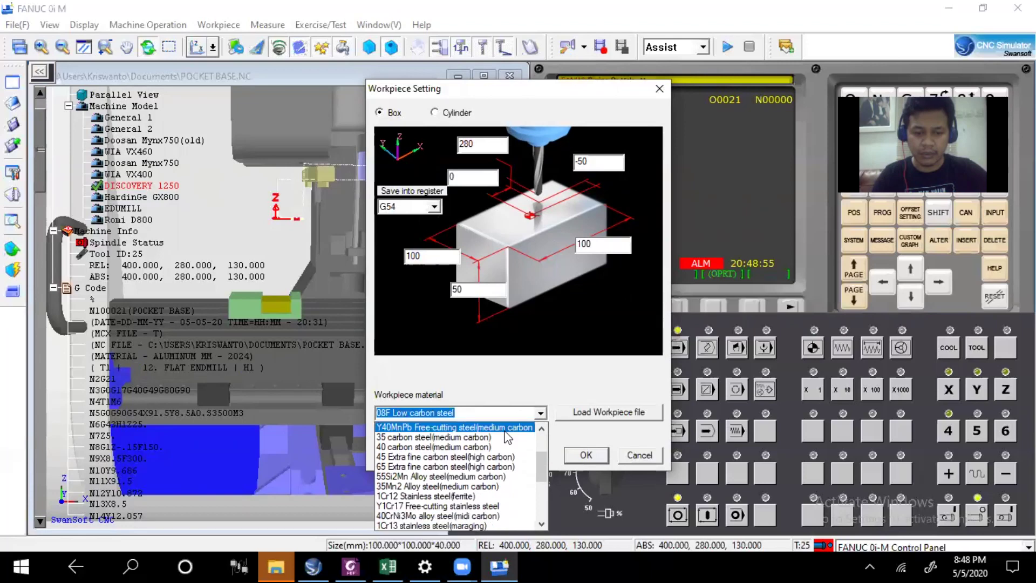
pyautogui.scroll(-2, 501, 442)
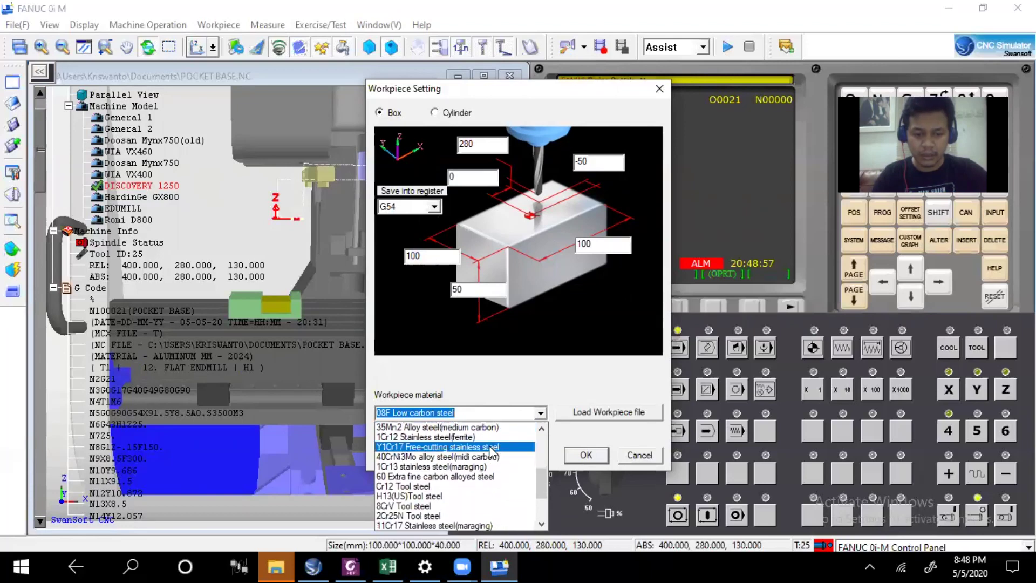
pyautogui.click(444, 497)
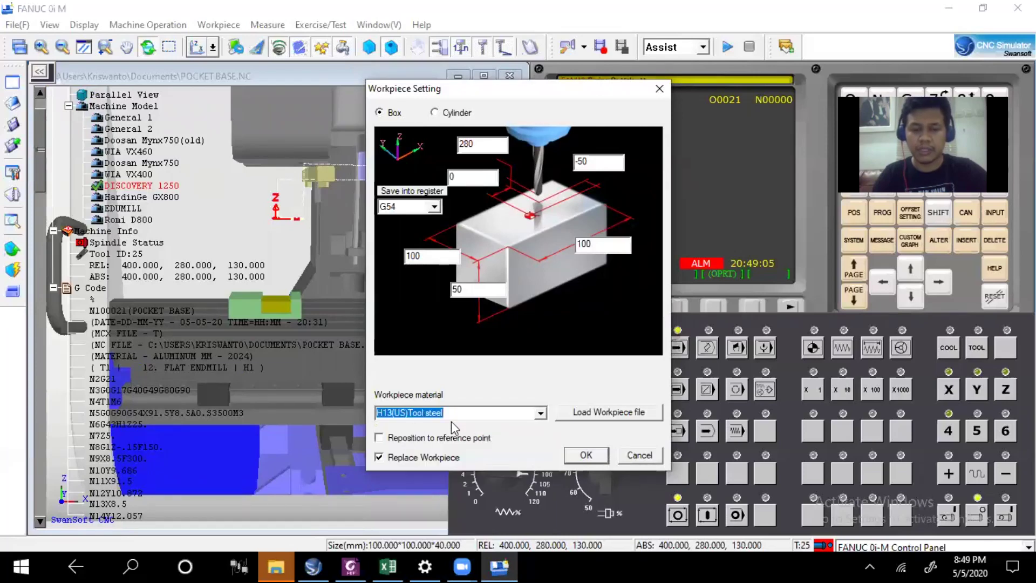
pyautogui.moveTo(538, 92); pyautogui.dragTo(526, 48)
pyautogui.click(585, 413)
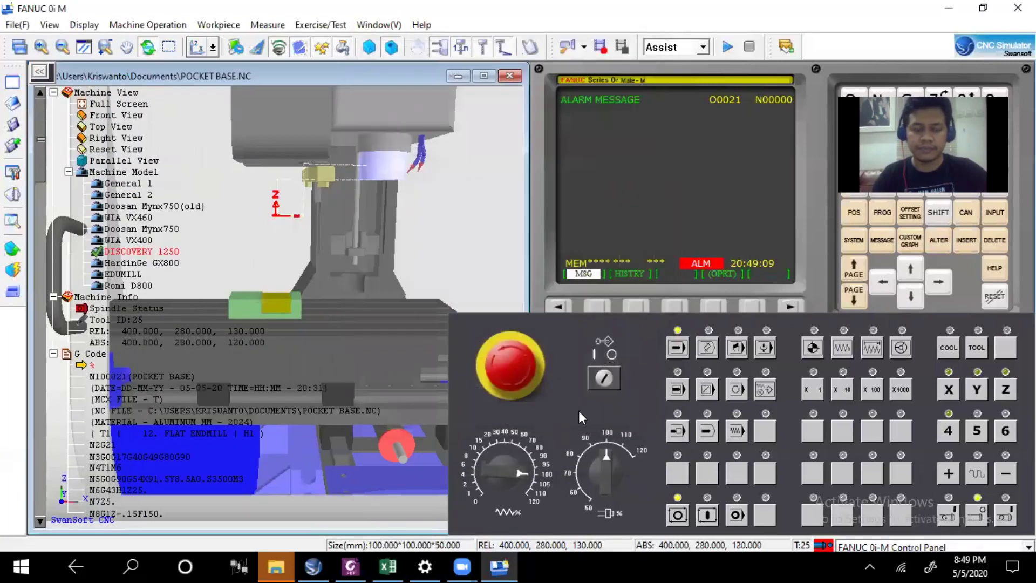
# Open the workpiece clamp settings and compare the step clamp, edge clamp and vise options.
pyautogui.scroll(10, 251, 317)
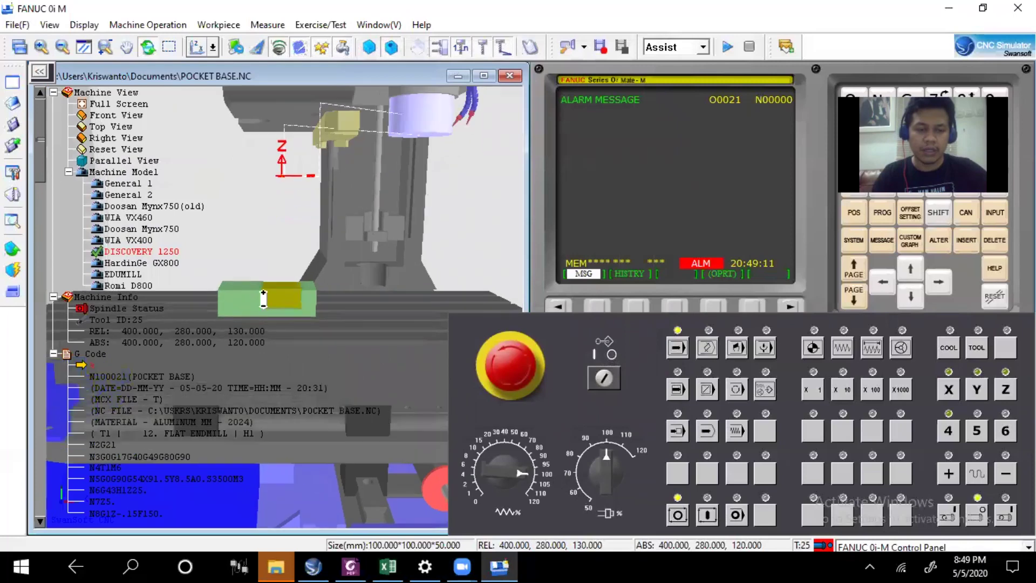
pyautogui.scroll(2, 280, 271)
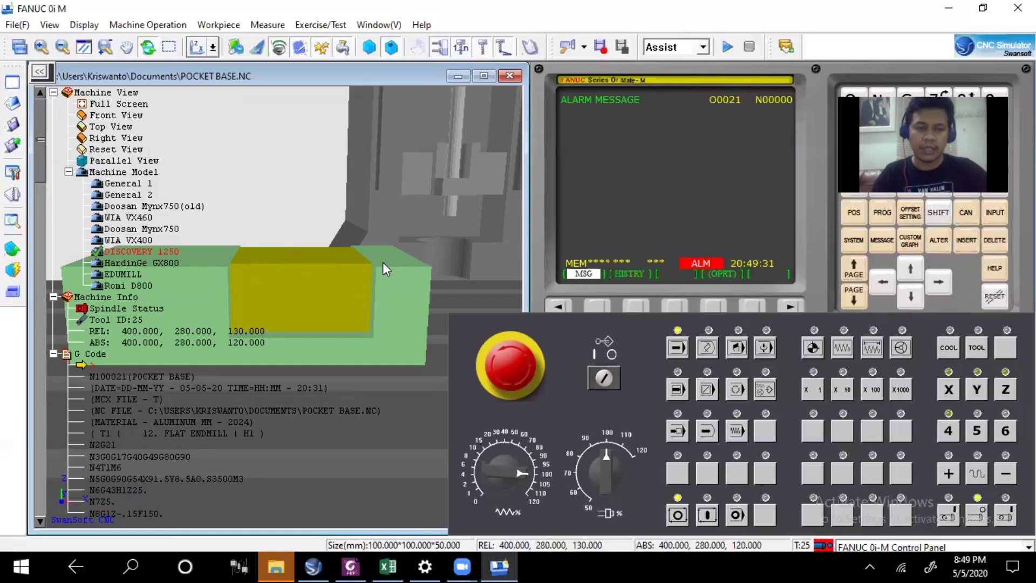
pyautogui.click(219, 25)
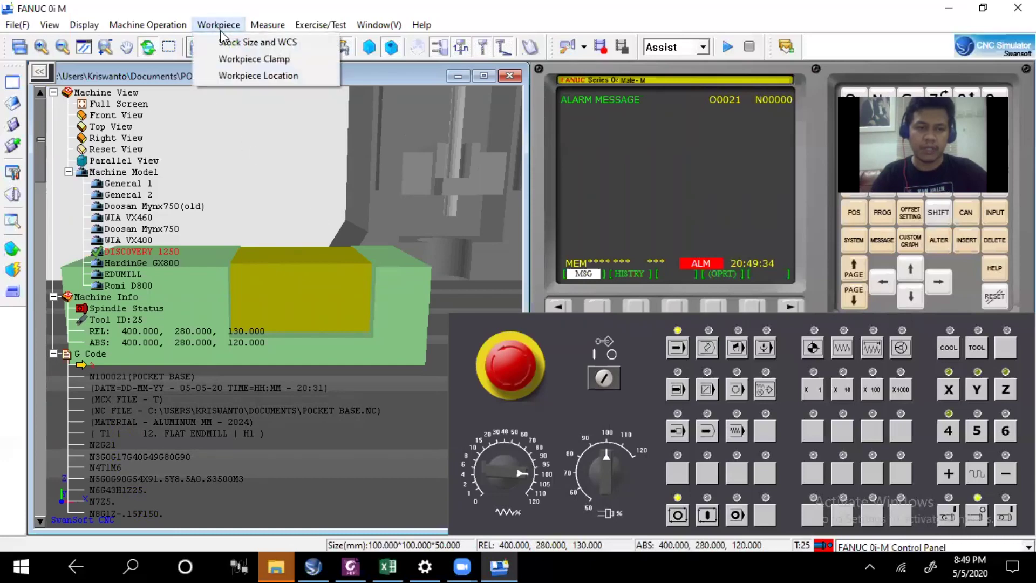
pyautogui.click(245, 59)
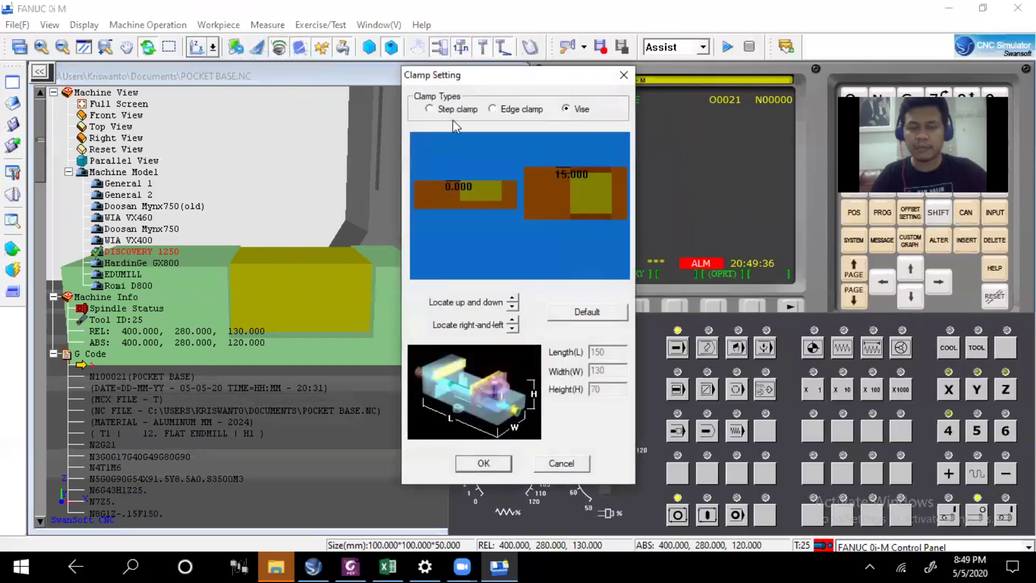
pyautogui.click(445, 111)
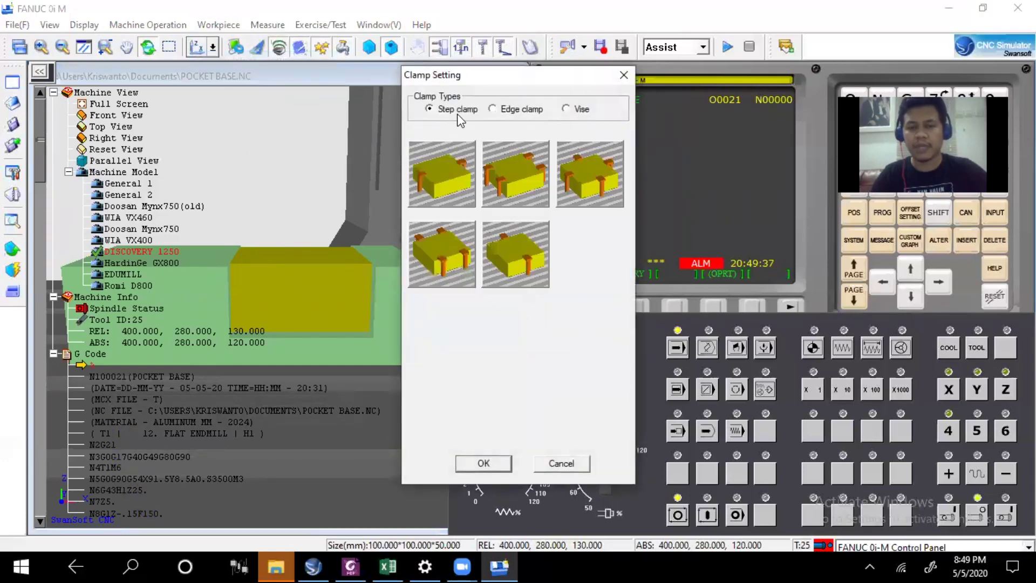
pyautogui.click(506, 115)
pyautogui.click(567, 110)
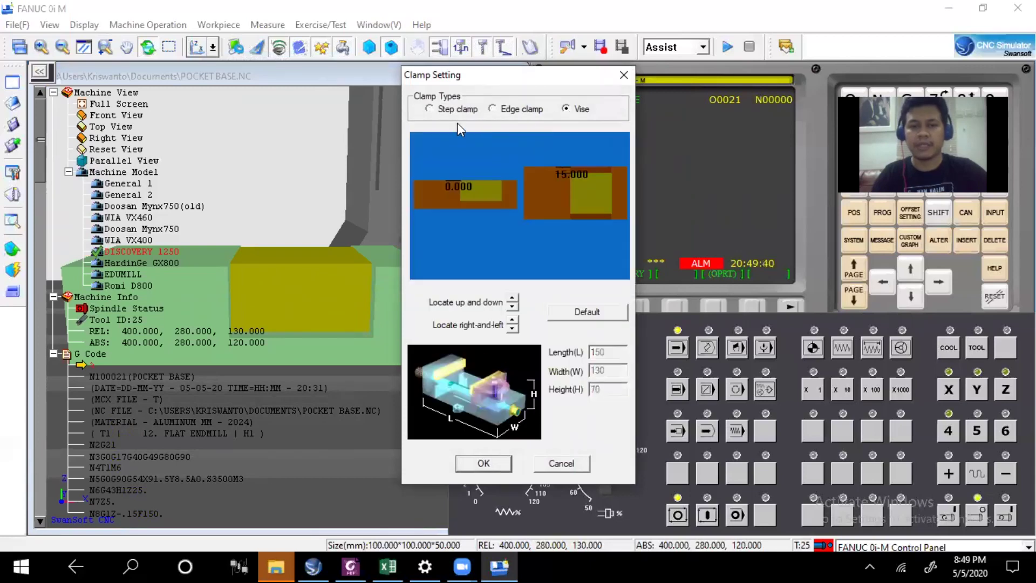
pyautogui.click(450, 113)
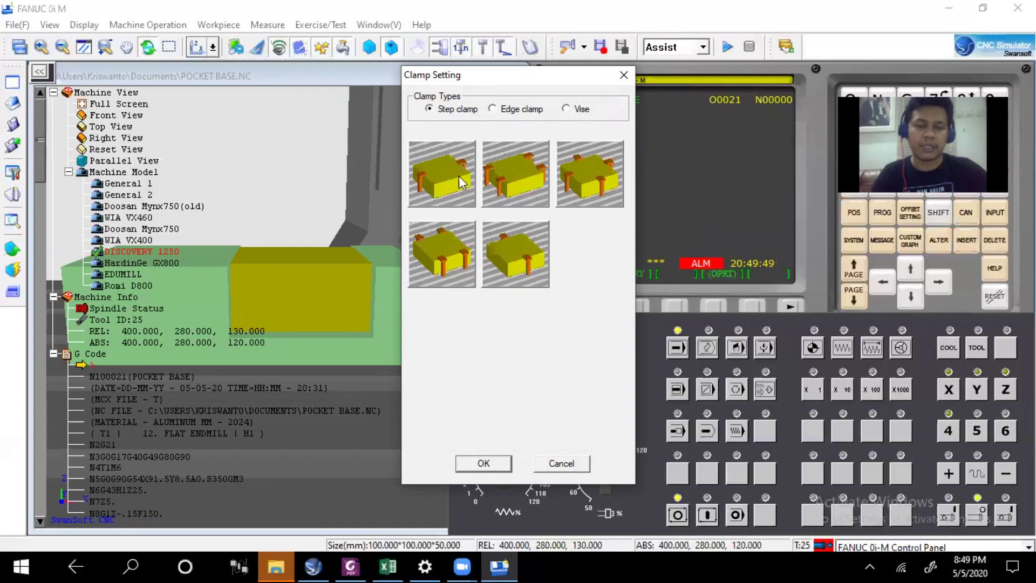
pyautogui.click(566, 109)
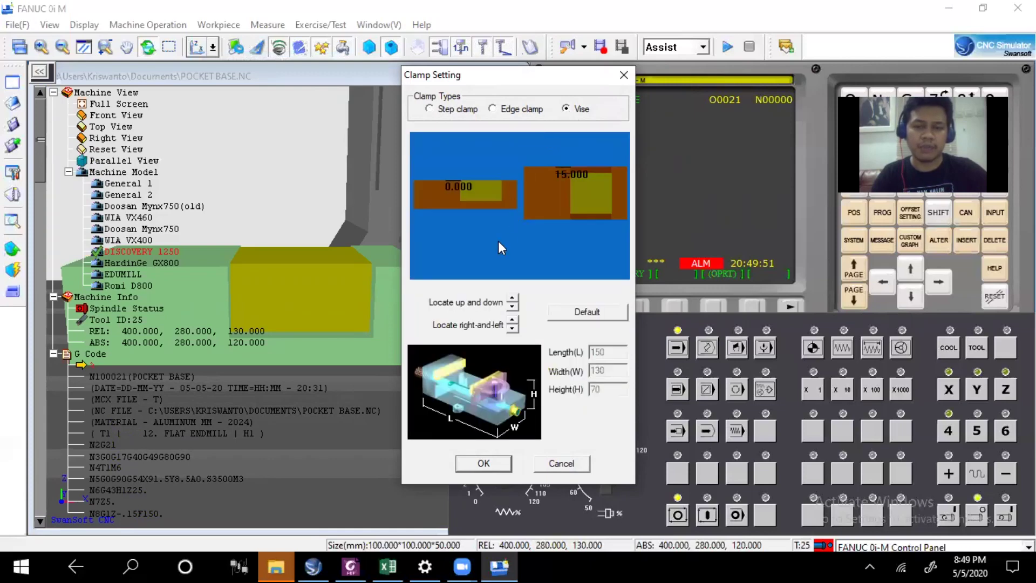
pyautogui.click(443, 110)
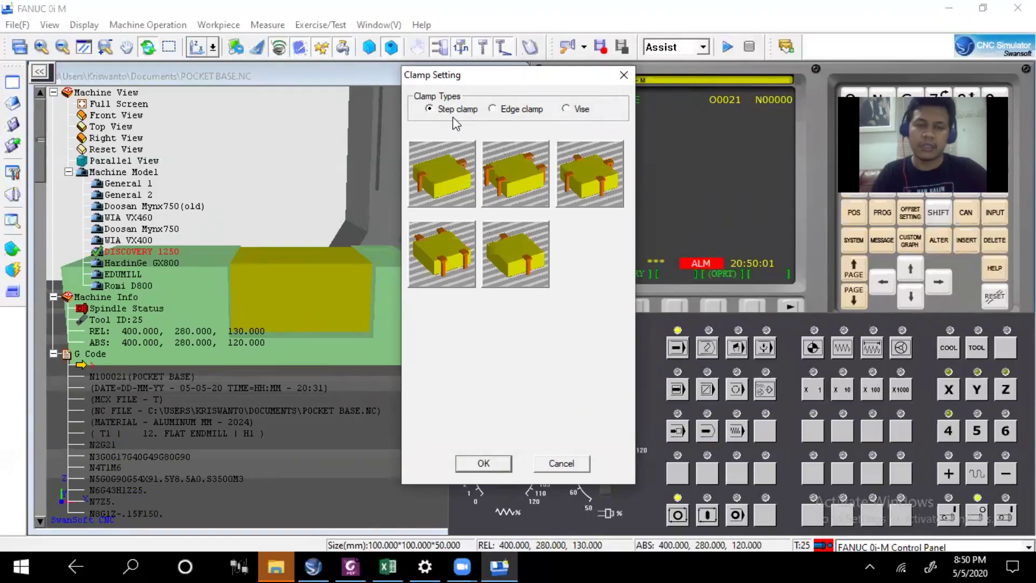
pyautogui.click(521, 111)
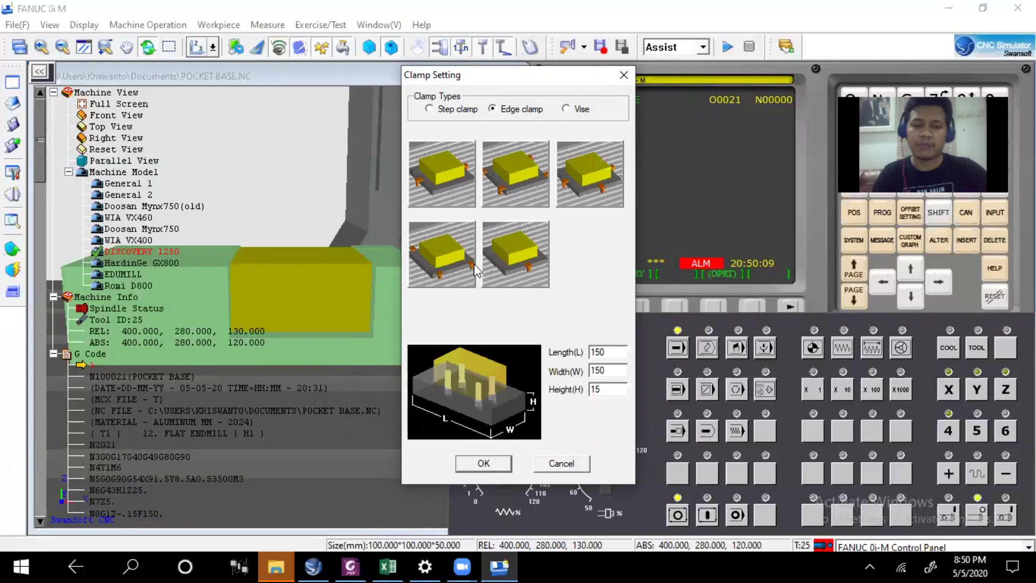
pyautogui.click(456, 110)
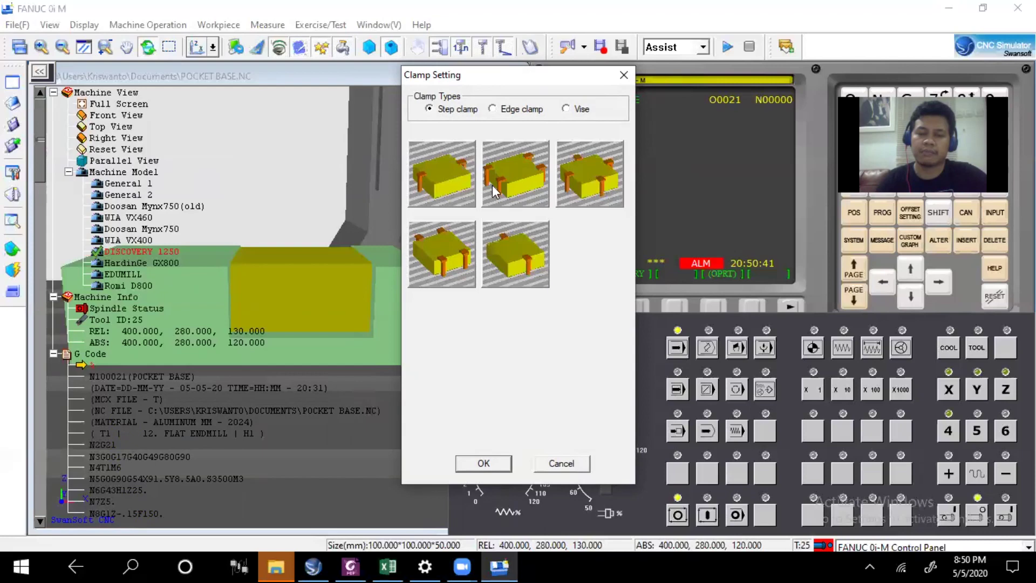
pyautogui.click(512, 110)
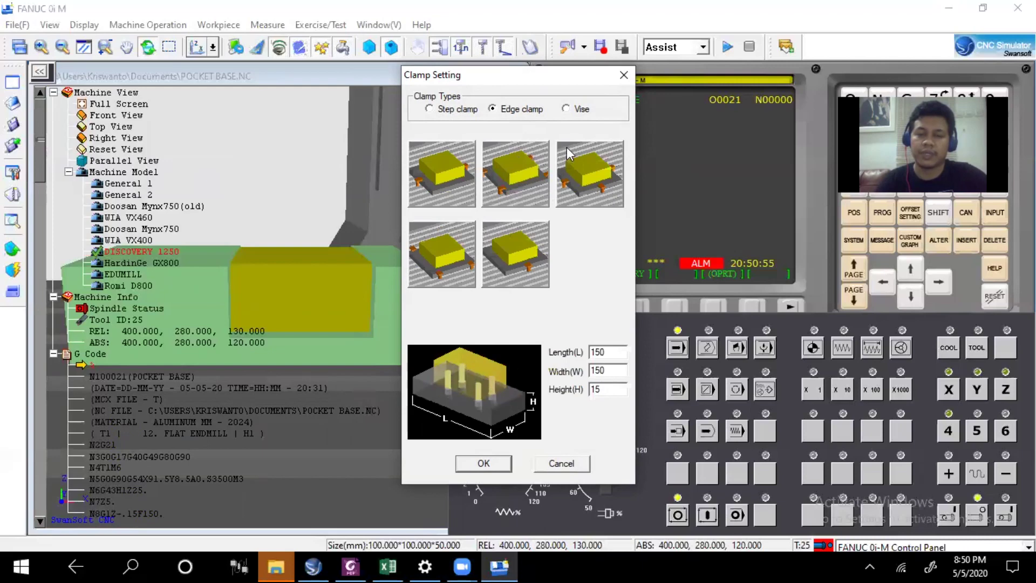
# Clamp the workpiece in a vise, raise it 25 mm within the jaws and apply the clamp settings.
pyautogui.click(572, 109)
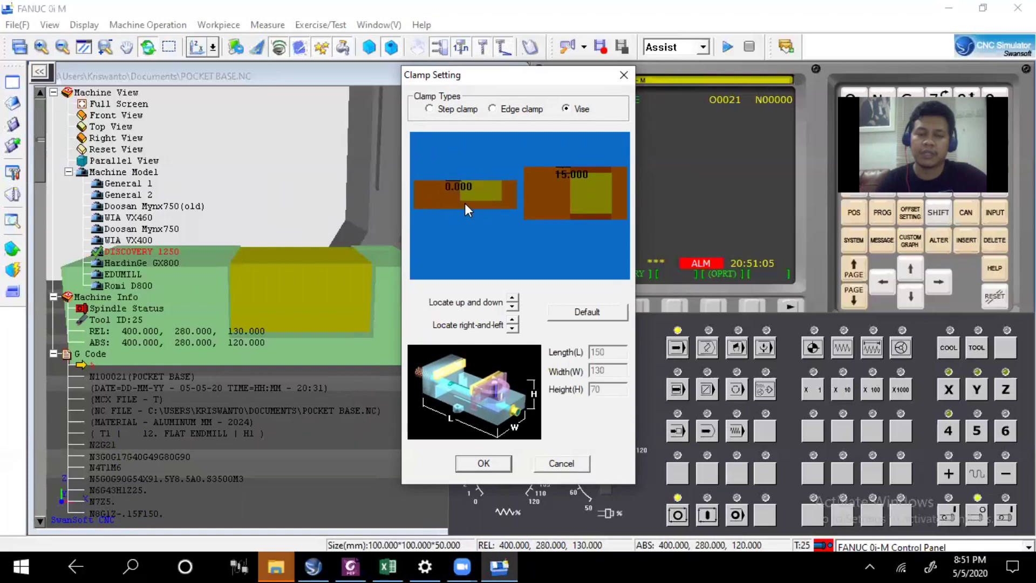
pyautogui.press('Up')
pyautogui.press('Up')
pyautogui.press('Up')
pyautogui.press('Up')
pyautogui.press('Up')
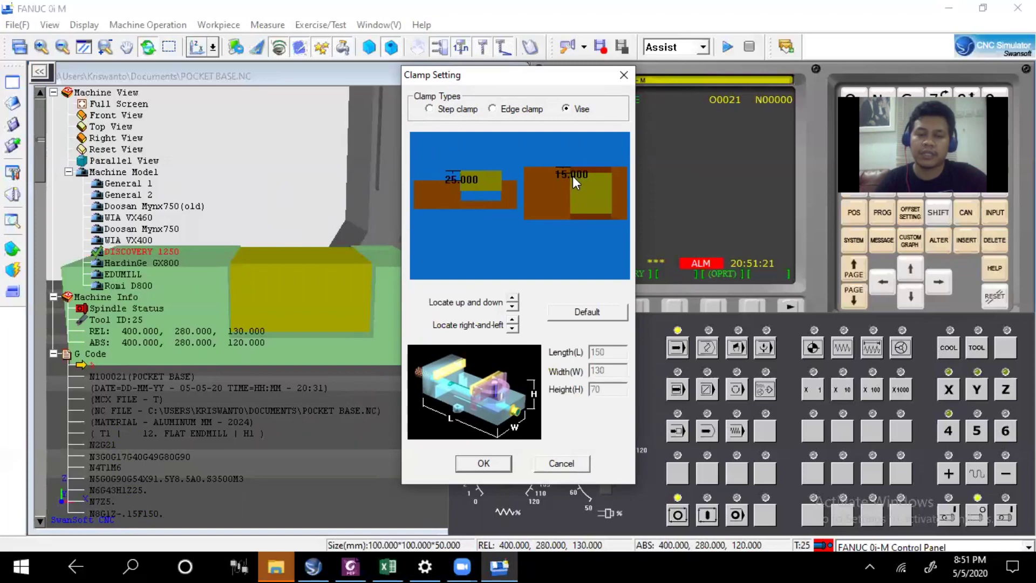
pyautogui.click(483, 464)
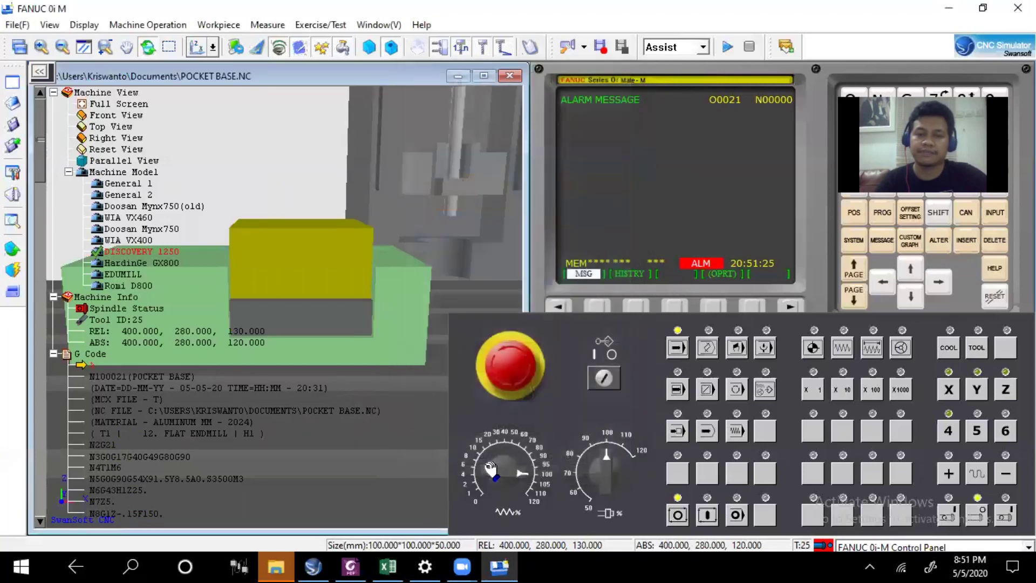
# Mount the OP-20 (Optical) edge finder in the spindle.
pyautogui.click(146, 28)
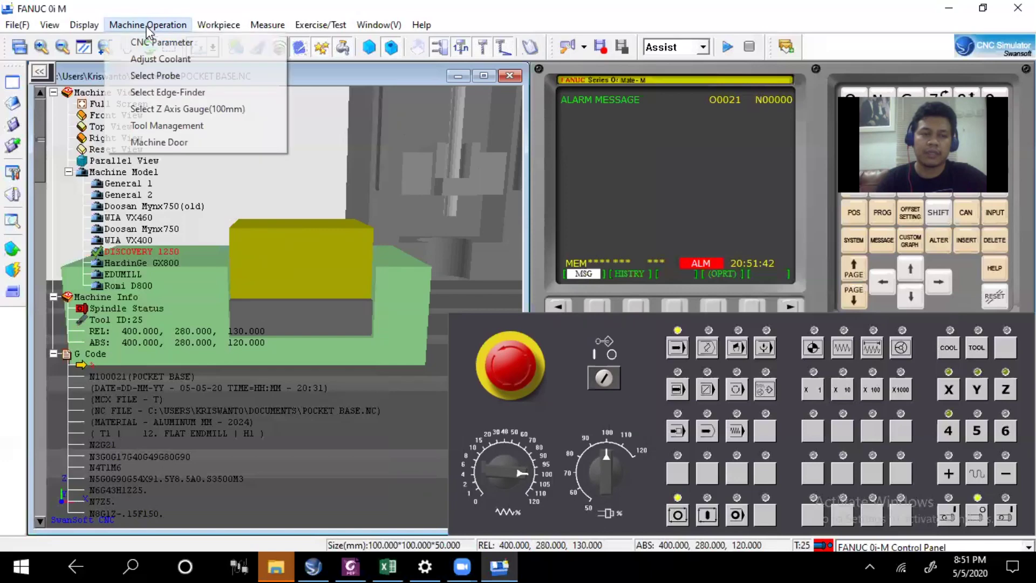
pyautogui.click(187, 92)
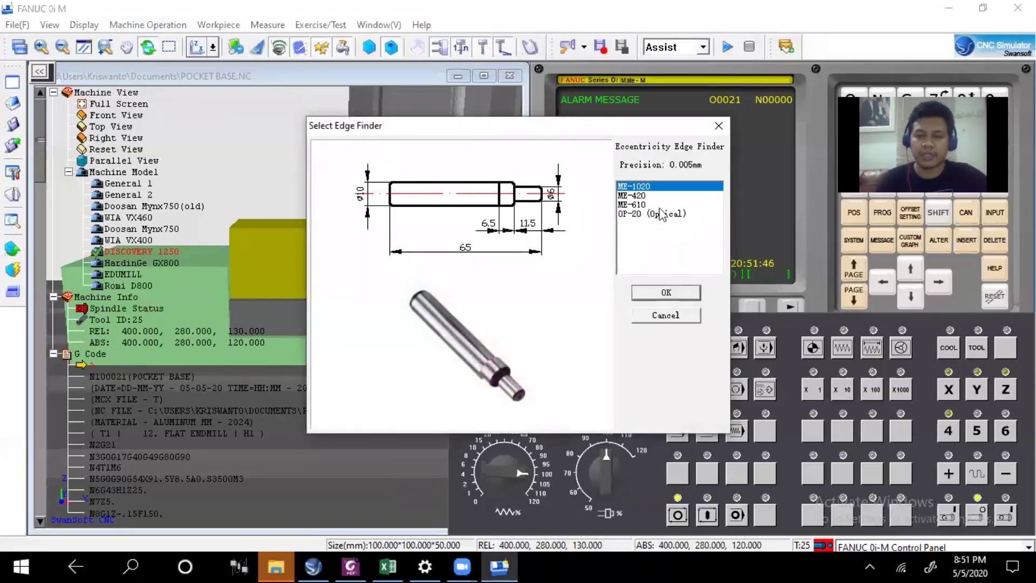
pyautogui.click(661, 215)
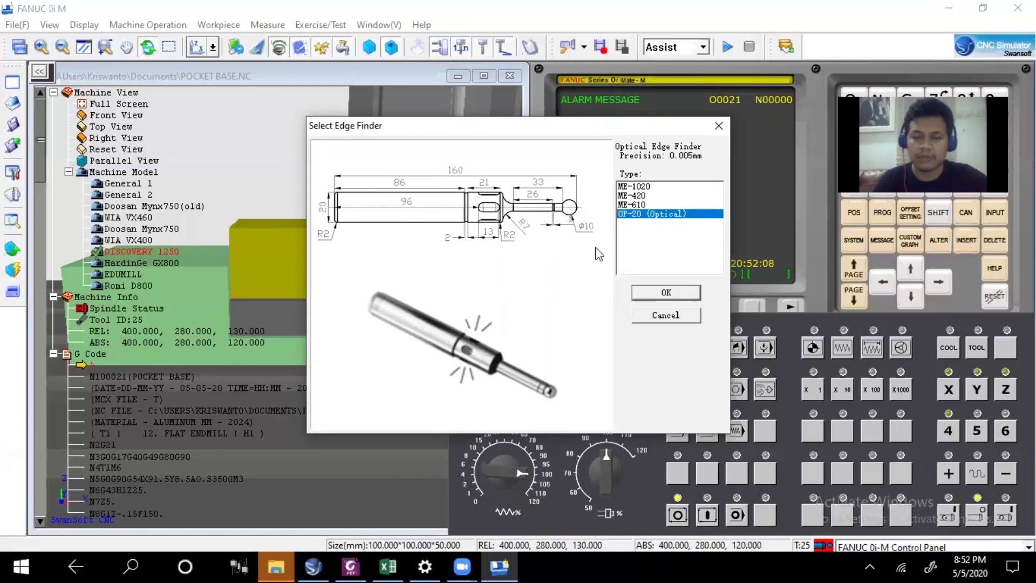
pyautogui.click(668, 287)
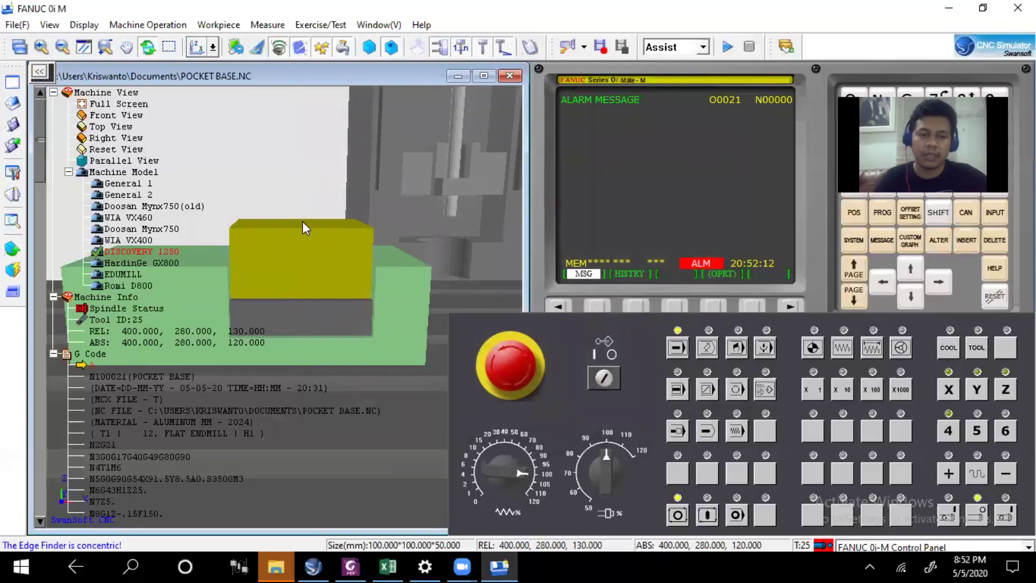
# In jog mode with rapid traverse, lower the edge finder to about Z -69 and move the X axis to about 34.
pyautogui.scroll(-2, 307, 192)
pyautogui.scroll(-5, 307, 192)
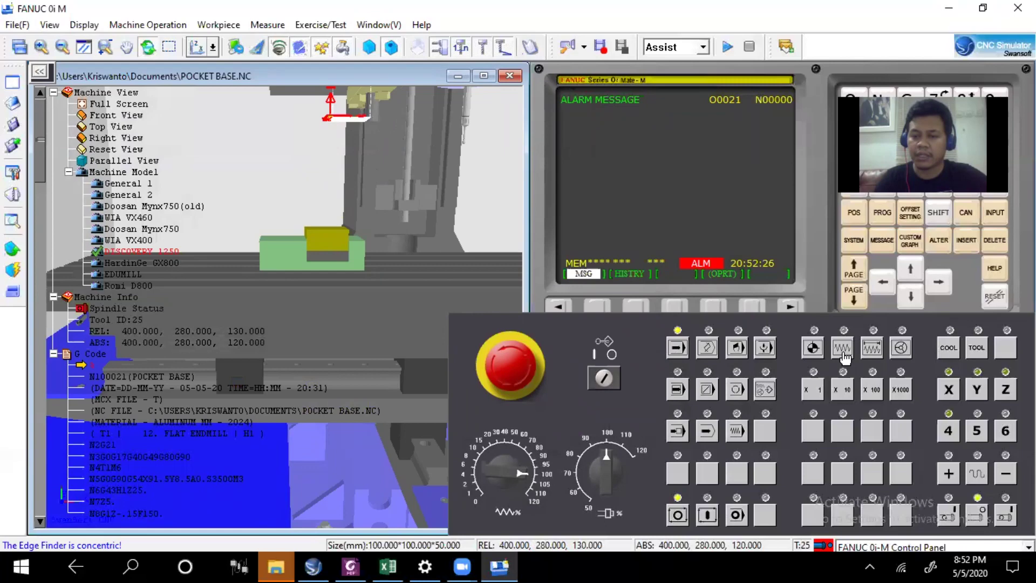
pyautogui.click(844, 348)
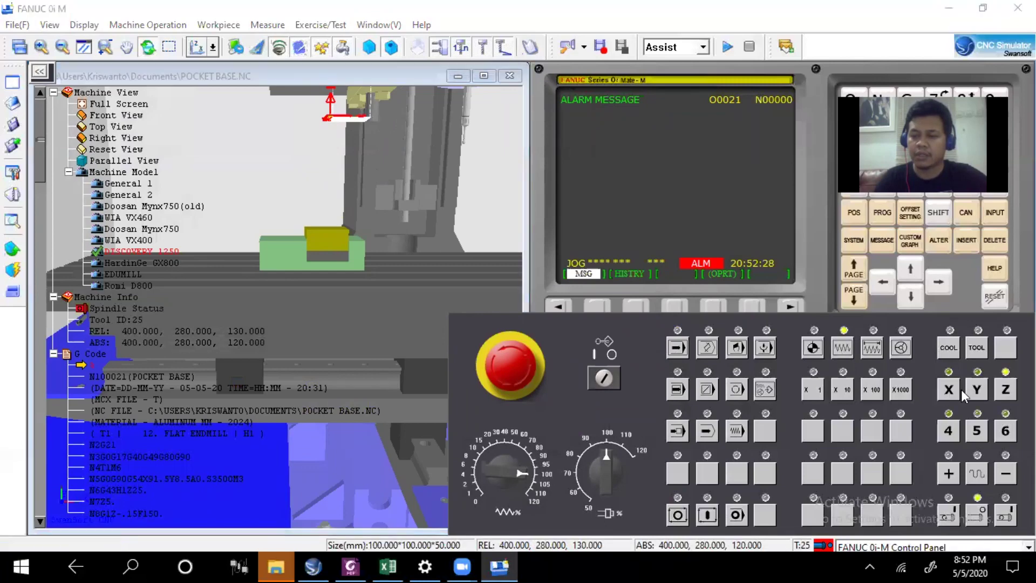
pyautogui.click(978, 474)
pyautogui.click(1007, 482)
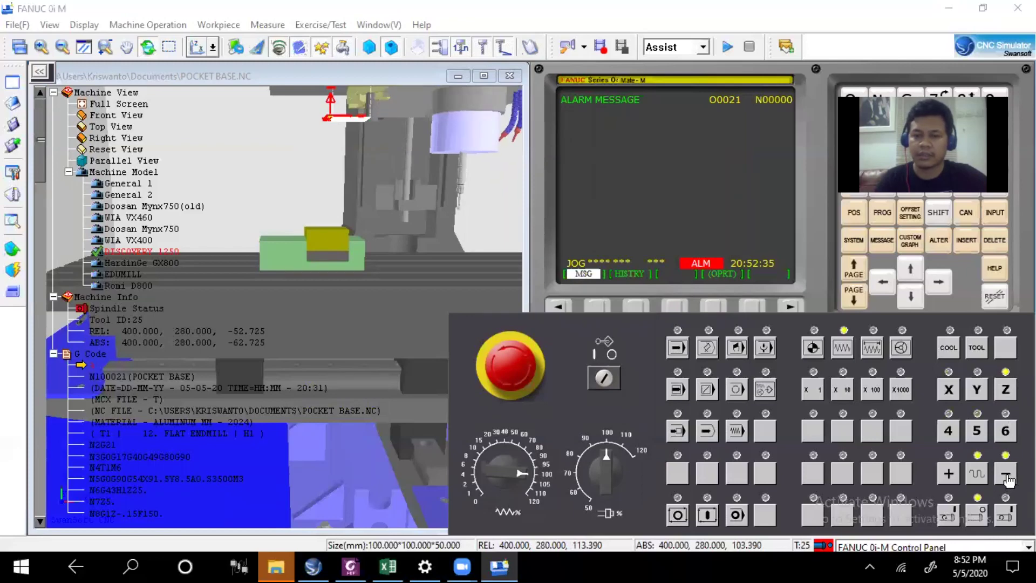
pyautogui.click(948, 393)
pyautogui.click(1007, 480)
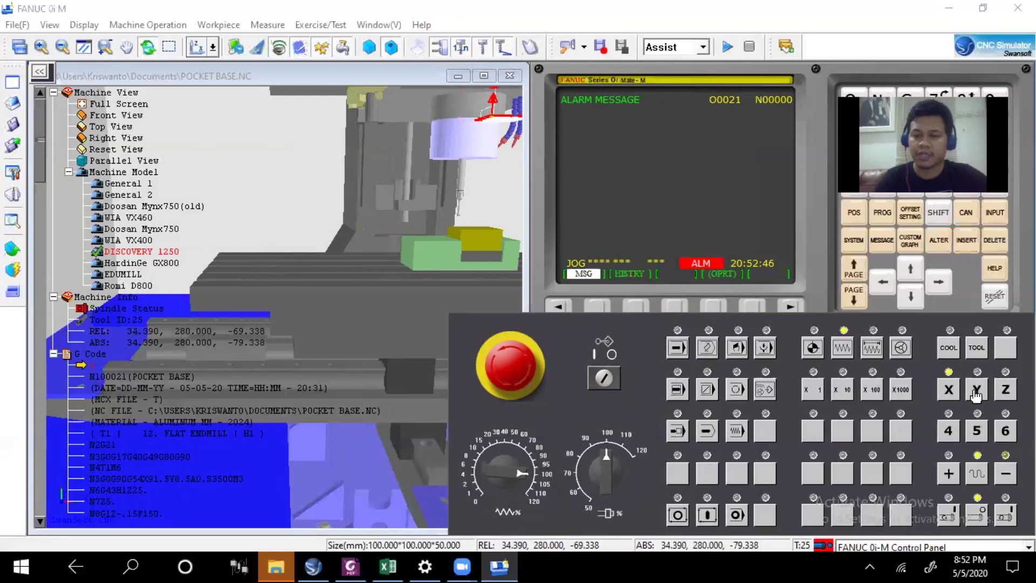
pyautogui.moveTo(496, 221); pyautogui.dragTo(253, 299)
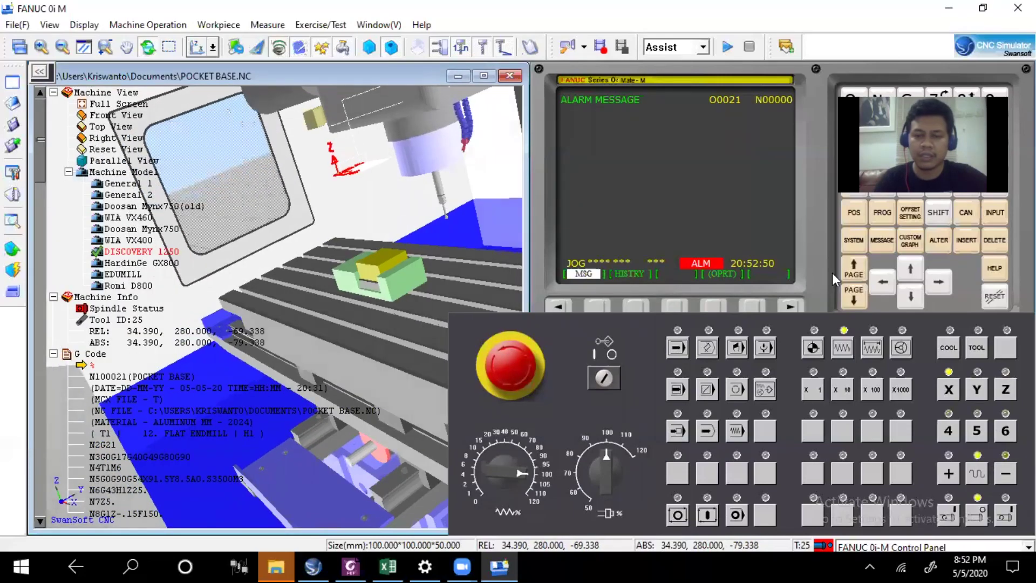
# Jog the Y axis in the negative direction to about Y -2.7, bringing the edge finder over the workpiece.
pyautogui.click(978, 390)
pyautogui.click(1006, 475)
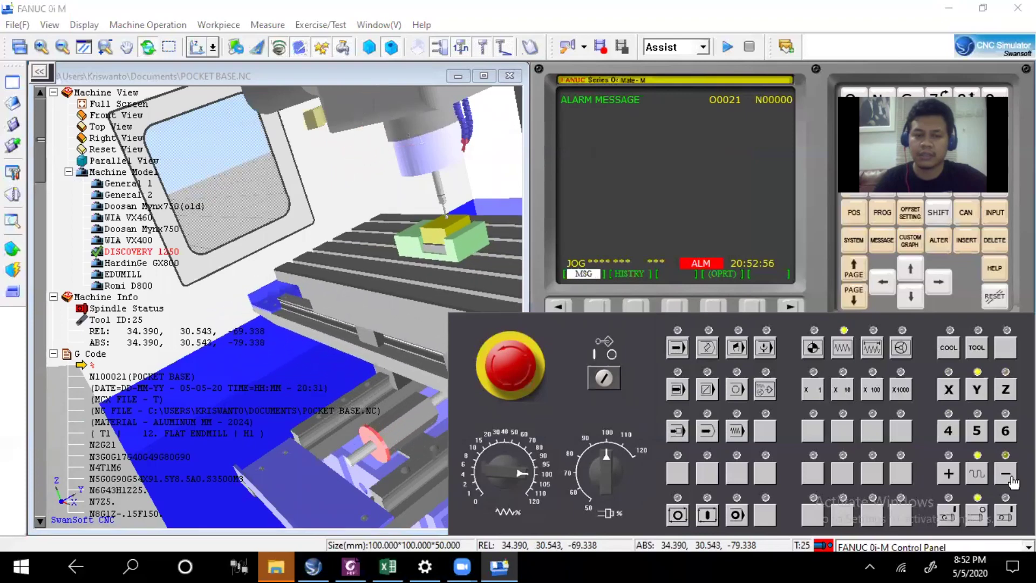
pyautogui.click(1006, 474)
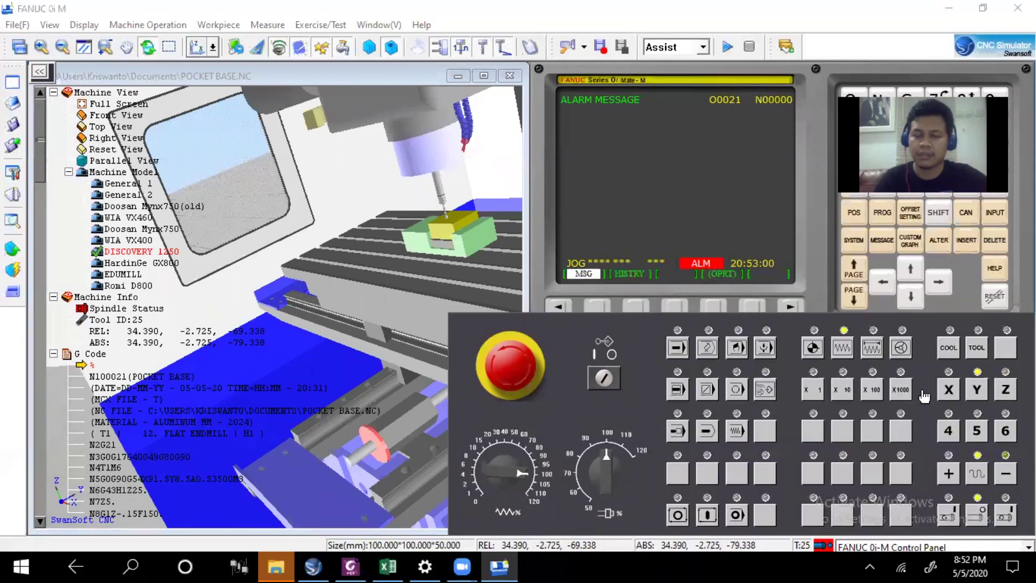
# Reset the machine view to show the edge finder over the workpiece, and toggle the Show Machine display option.
pyautogui.moveTo(362, 221); pyautogui.dragTo(470, 198)
pyautogui.scroll(10, 465, 204)
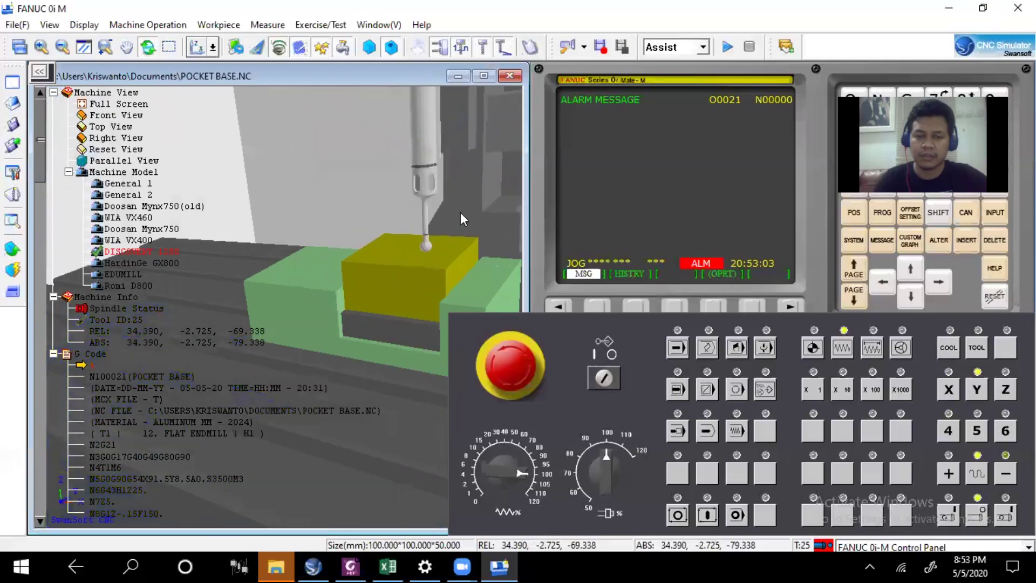
pyautogui.scroll(1, 465, 216)
pyautogui.moveTo(384, 277); pyautogui.dragTo(323, 269)
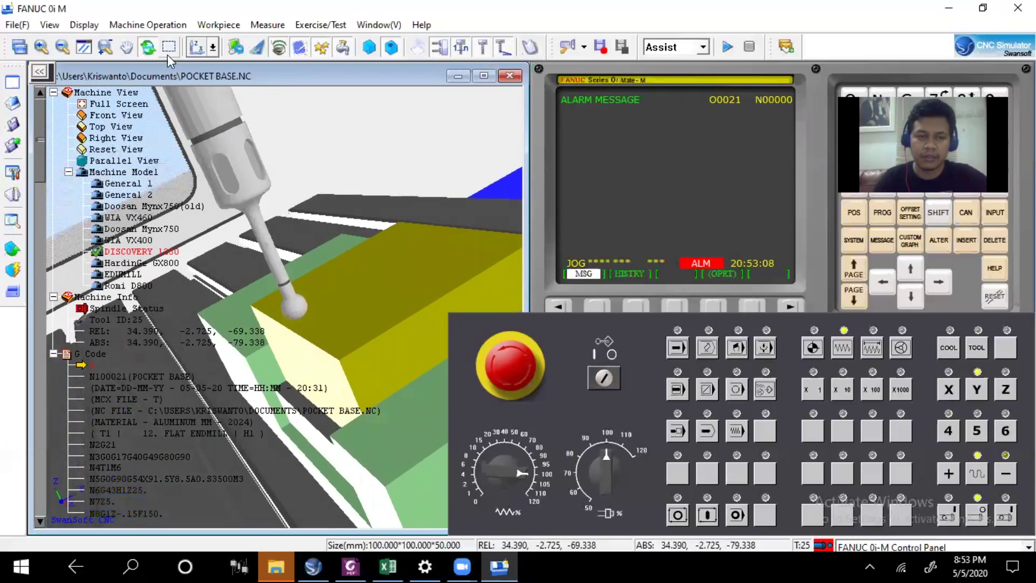
pyautogui.click(195, 54)
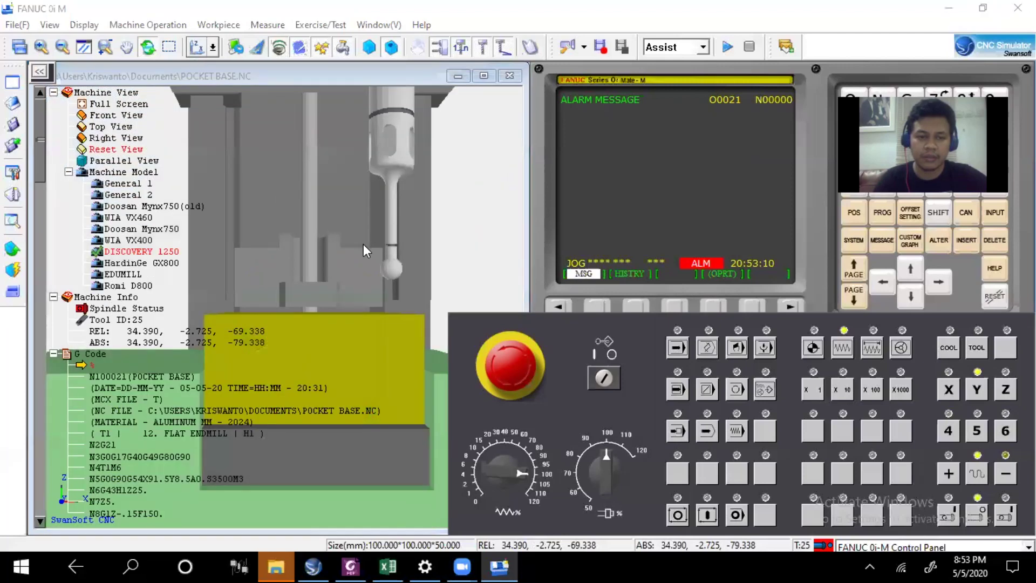
pyautogui.scroll(1, 365, 245)
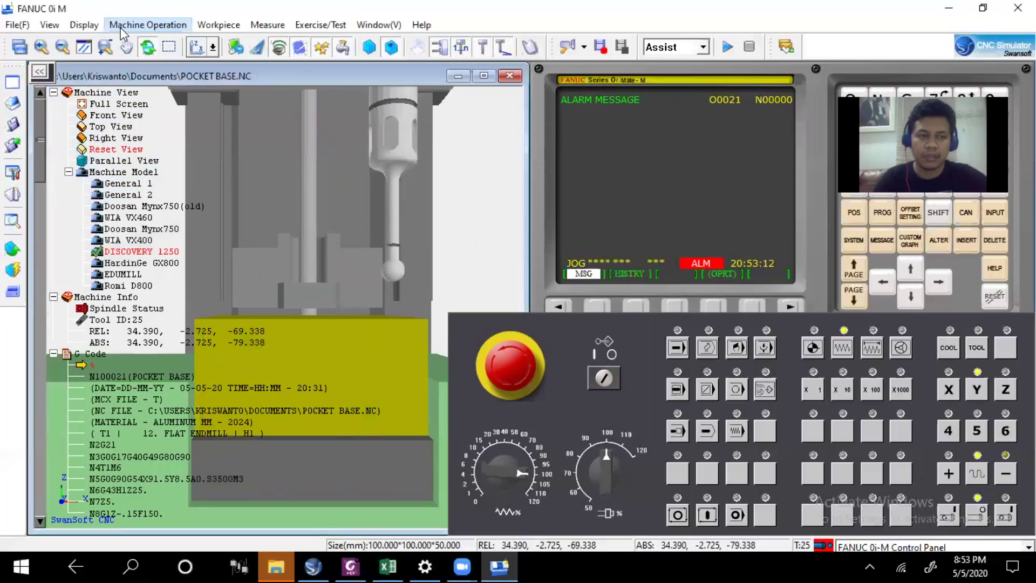
pyautogui.click(148, 25)
pyautogui.moveTo(83, 24)
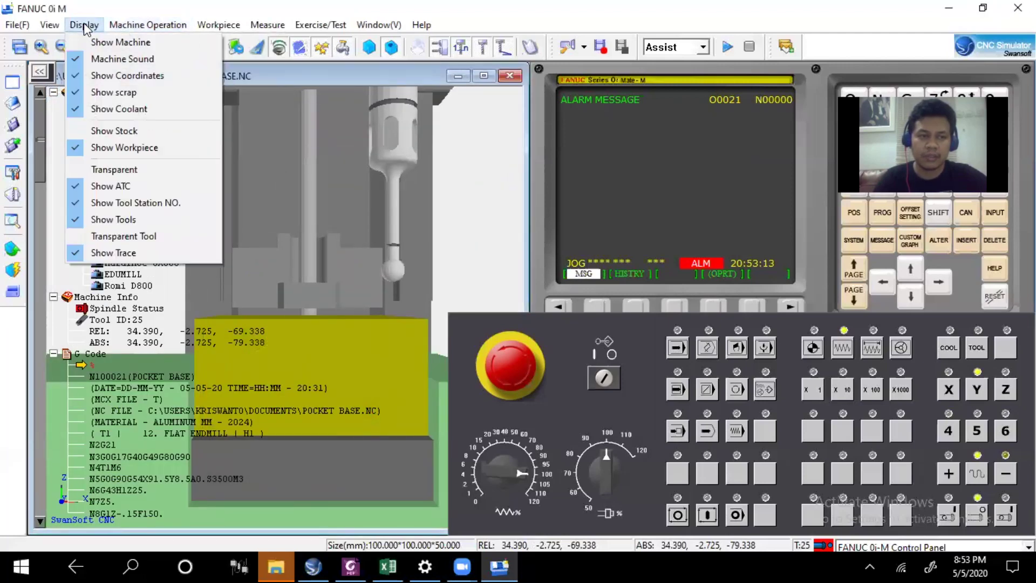
pyautogui.click(107, 43)
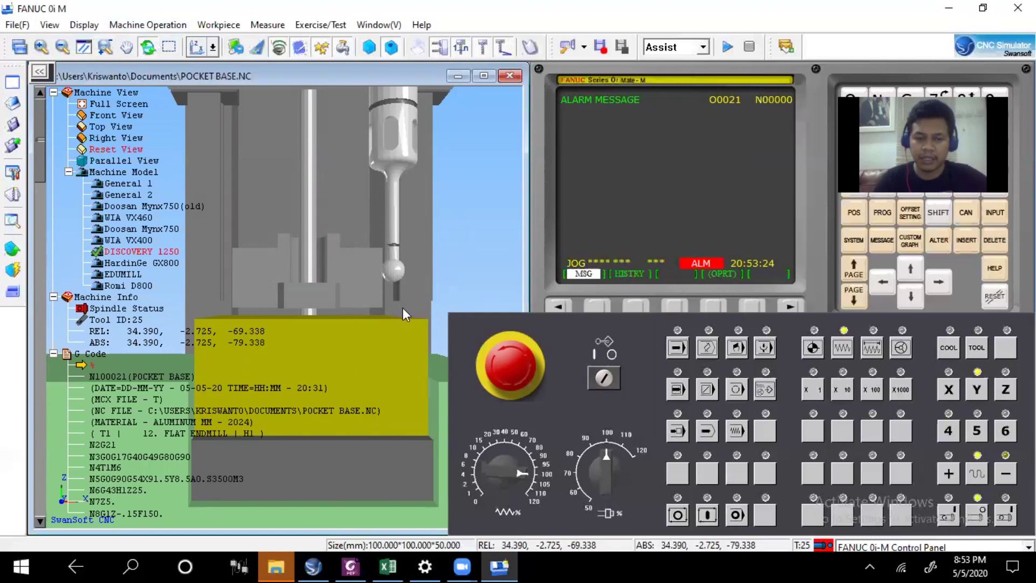
# Jog the edge finder with rapid traverse to about X -48.9 and Y -19.4, clear of the workpiece's side.
pyautogui.click(949, 390)
pyautogui.click(1006, 474)
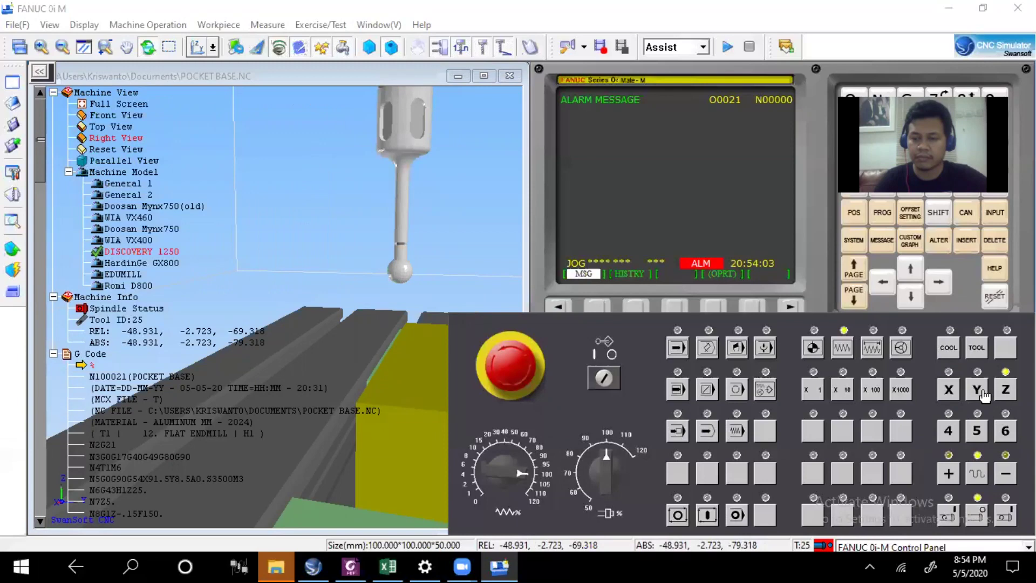
pyautogui.click(976, 390)
pyautogui.click(1005, 474)
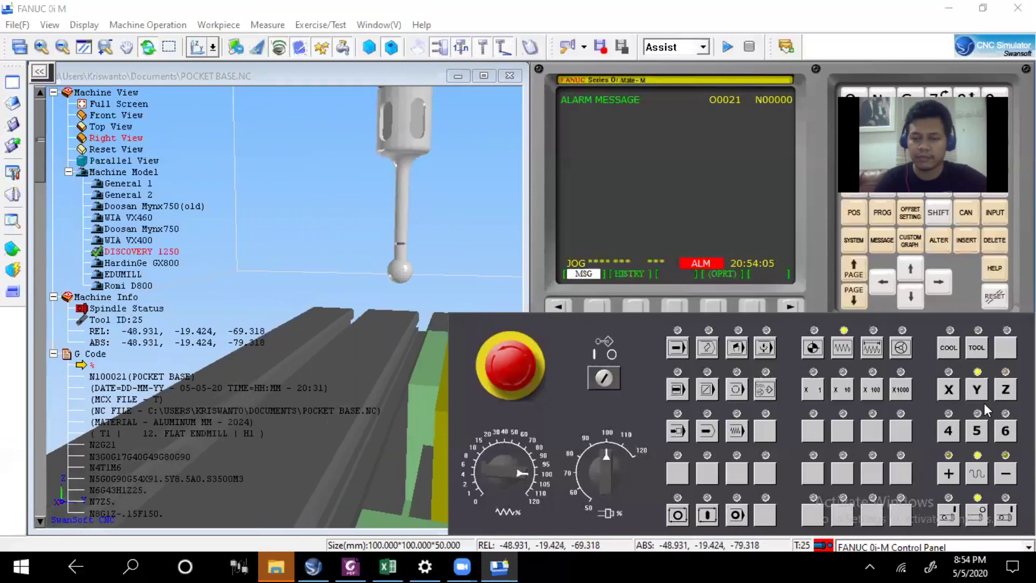
# Lower the edge finder beside the workpiece to about relative Z -96, turning off rapid traverse for the last part.
pyautogui.click(1005, 389)
pyautogui.click(1006, 477)
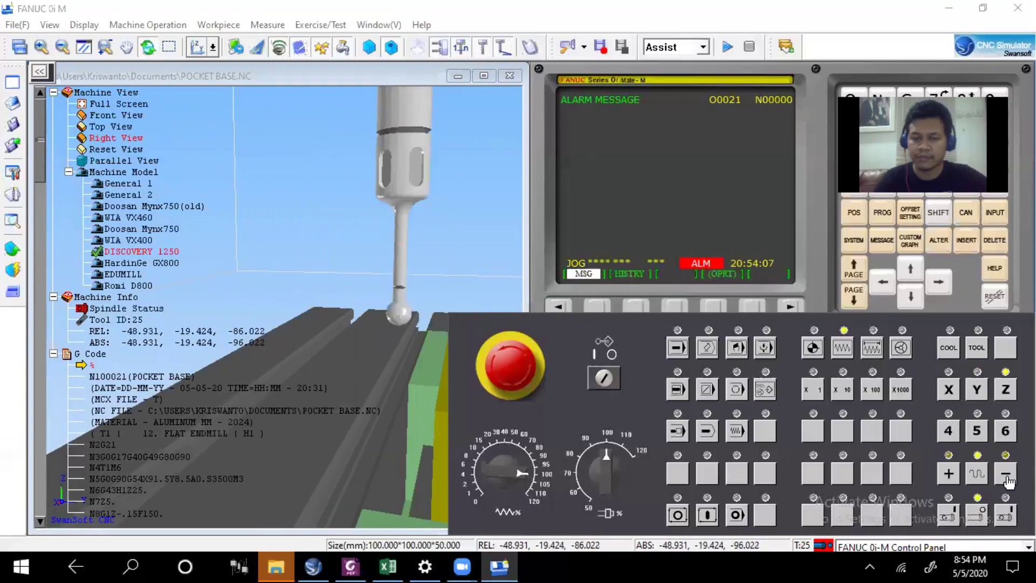
pyautogui.moveTo(408, 312); pyautogui.dragTo(411, 289)
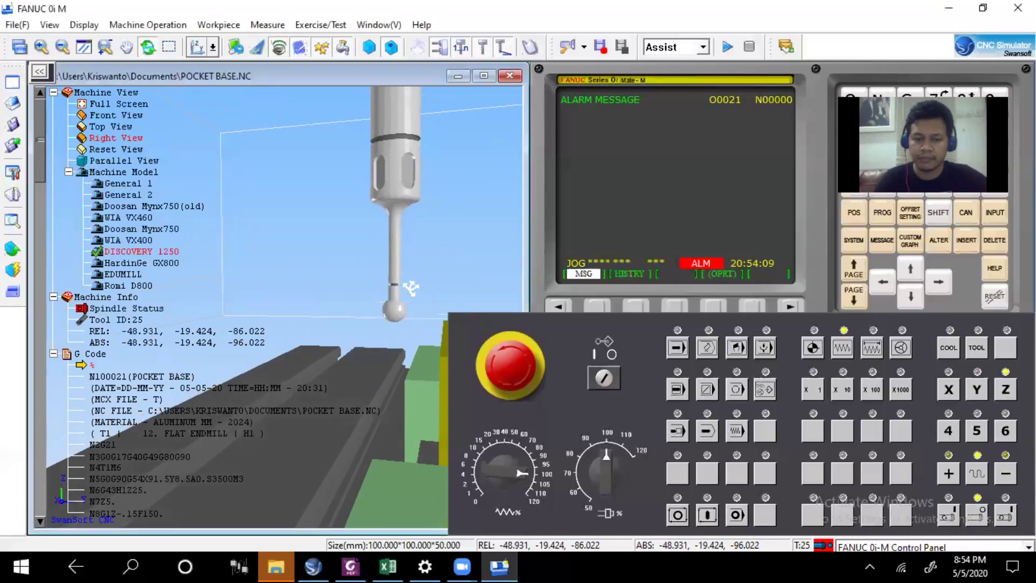
pyautogui.click(982, 476)
pyautogui.click(1004, 476)
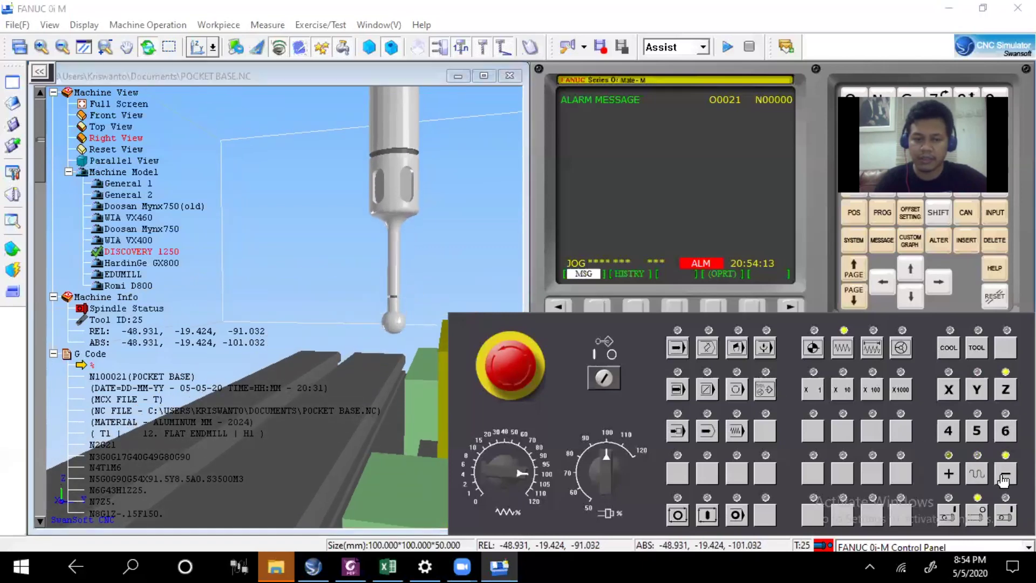
pyautogui.click(1003, 479)
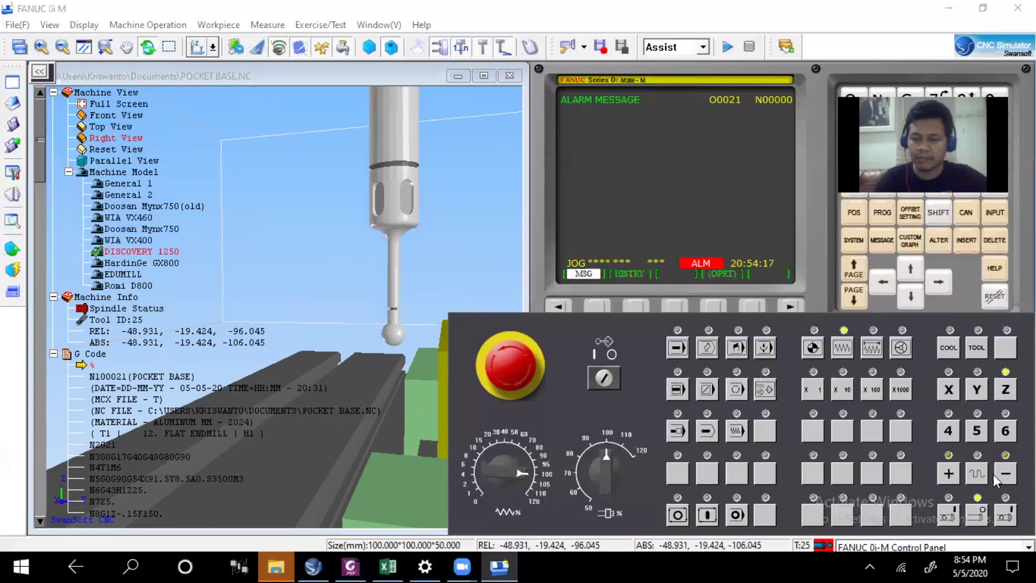
# Jog the Y axis in the positive direction without rapid traverse to about Y -11, closer to the workpiece.
pyautogui.click(980, 396)
pyautogui.click(952, 475)
pyautogui.click(955, 474)
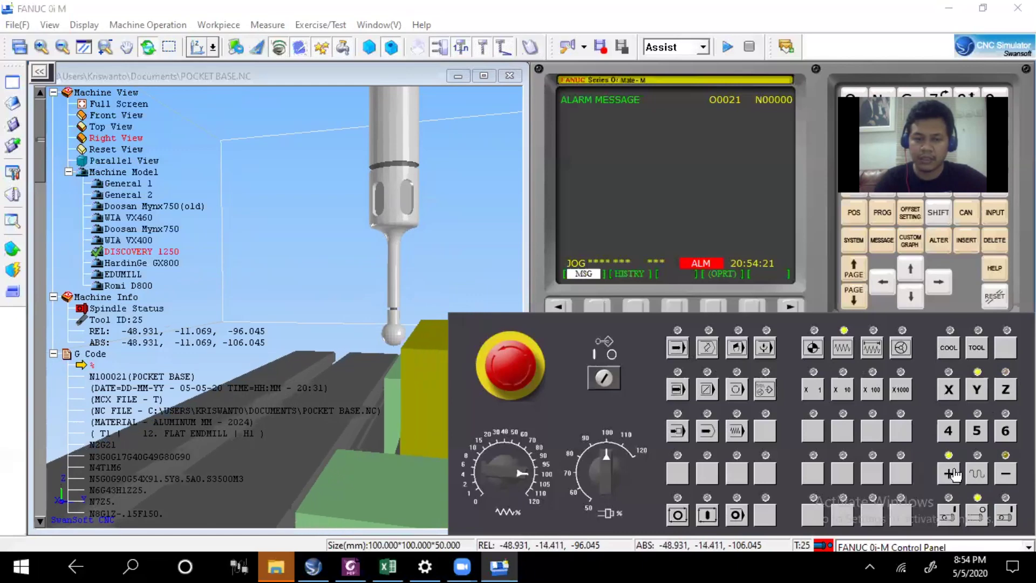
pyautogui.moveTo(333, 362); pyautogui.dragTo(353, 362)
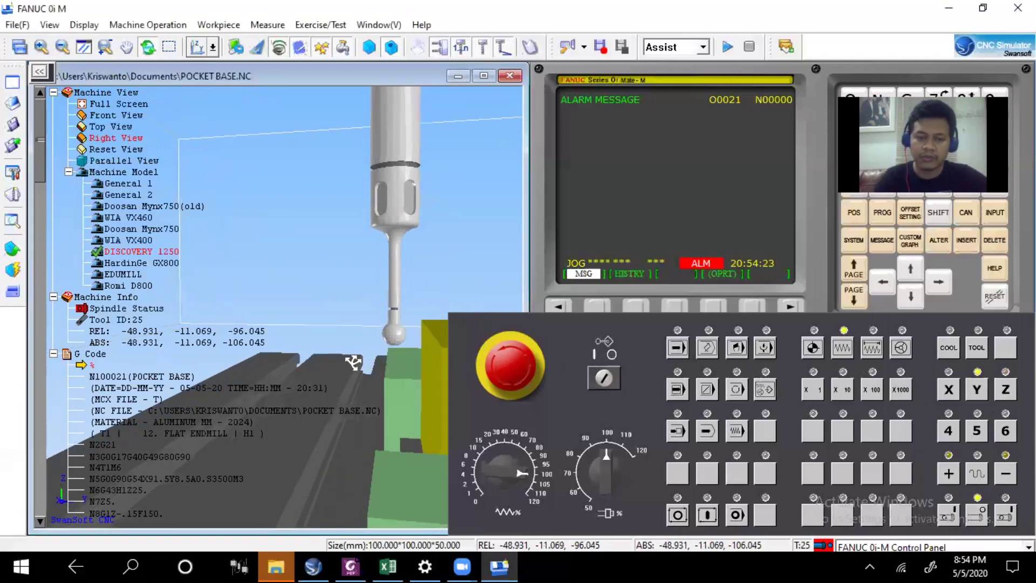
# Switch to incremental mode at X1000, step the Y axis to -6.069 and display the absolute position.
pyautogui.click(874, 353)
pyautogui.click(809, 393)
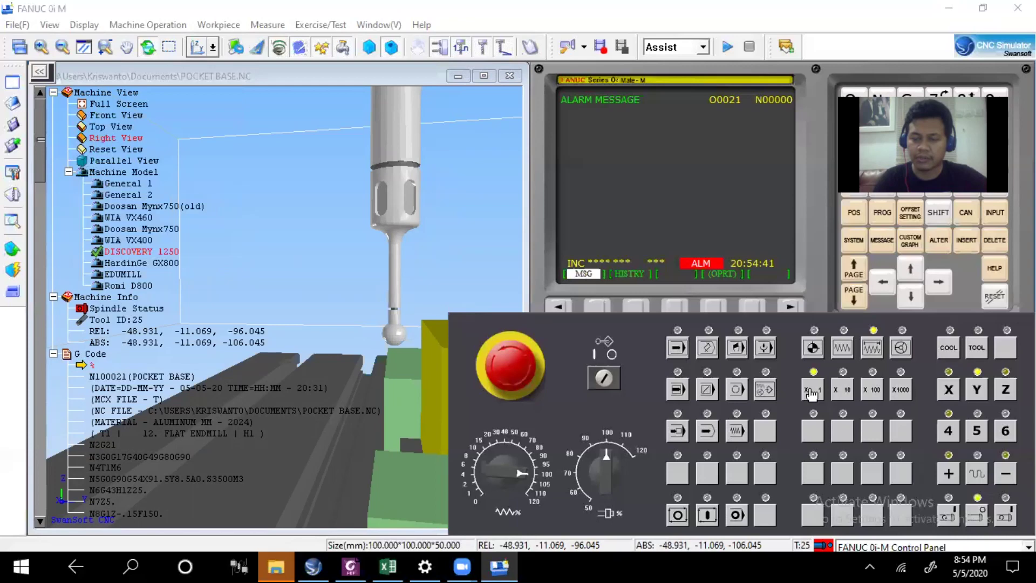
pyautogui.click(899, 390)
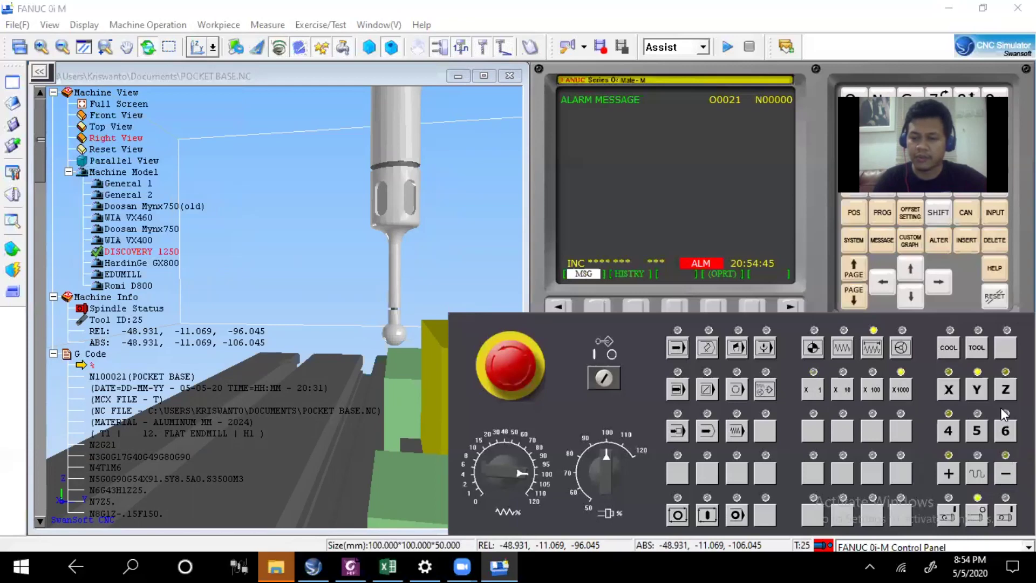
pyautogui.click(949, 474)
pyautogui.click(949, 474)
pyautogui.click(949, 473)
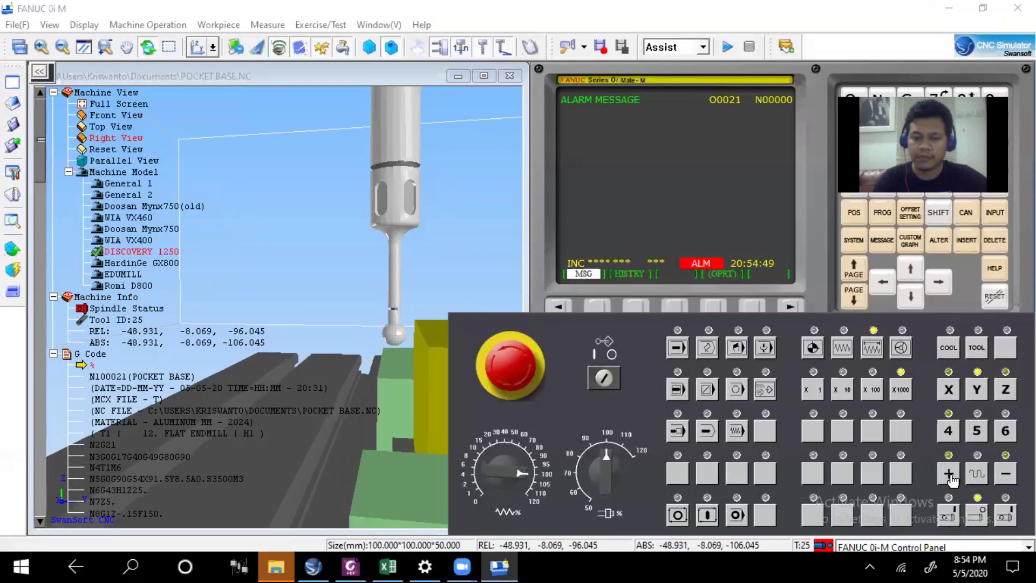
pyautogui.click(949, 474)
pyautogui.click(949, 474)
pyautogui.click(852, 217)
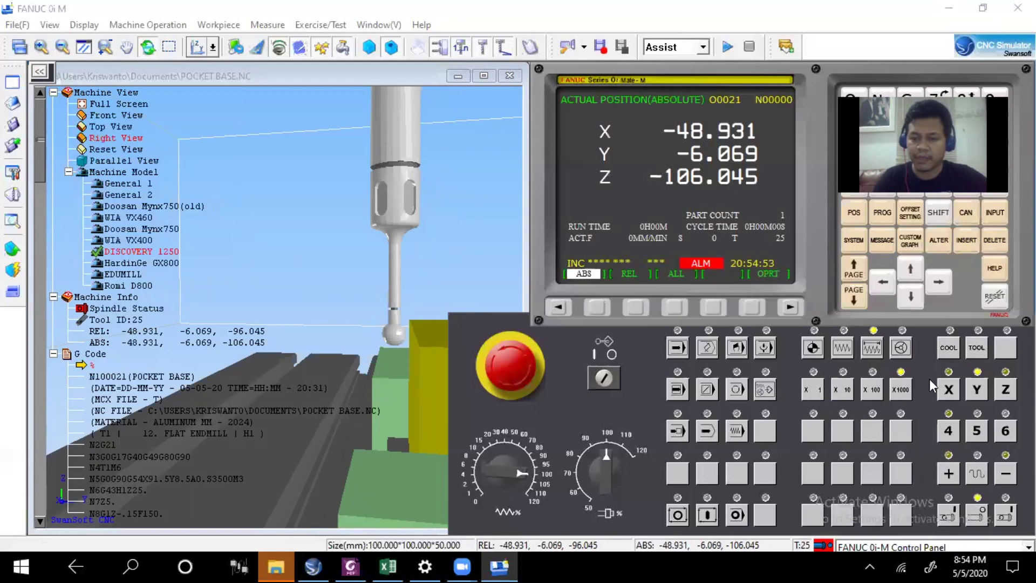
pyautogui.click(950, 473)
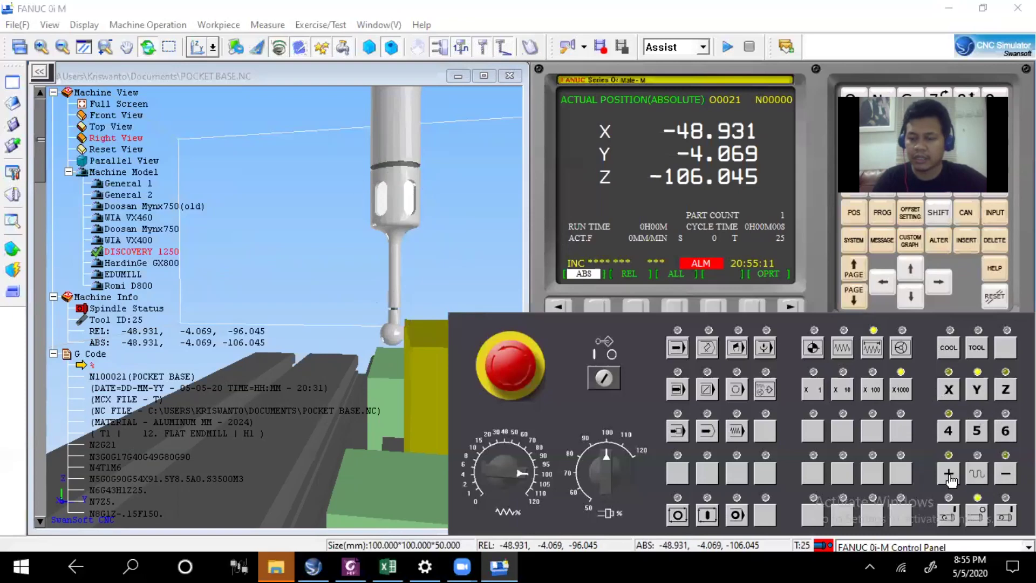
pyautogui.click(1006, 475)
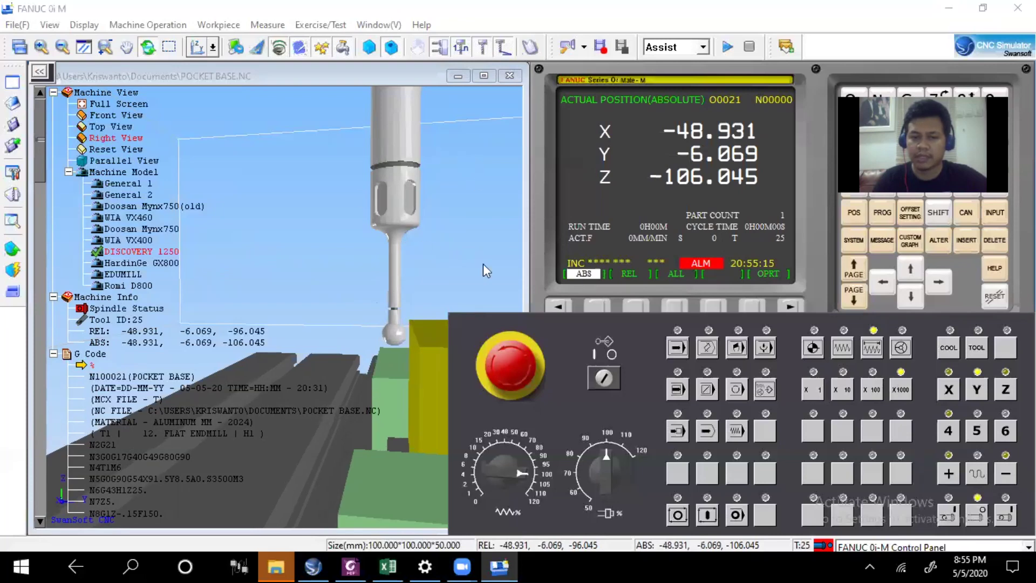
# Step the edge finder toward the workpiece at the X100 increment until Y is -5.069.
pyautogui.click(871, 392)
pyautogui.click(948, 475)
pyautogui.click(948, 475)
pyautogui.click(947, 475)
pyautogui.click(947, 475)
pyautogui.click(948, 475)
pyautogui.click(948, 475)
pyautogui.click(948, 475)
pyautogui.click(948, 474)
pyautogui.click(948, 474)
pyautogui.click(948, 475)
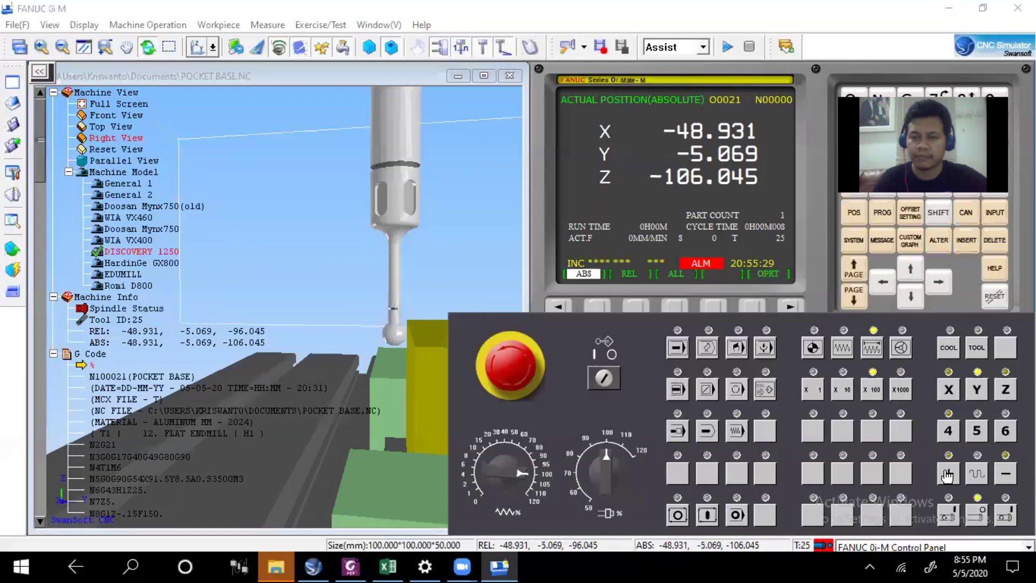
# Fine-tune the Y position with the X10 increment, ending at Y -5.019.
pyautogui.click(847, 391)
pyautogui.click(950, 475)
pyautogui.click(950, 474)
pyautogui.click(949, 474)
pyautogui.click(949, 475)
pyautogui.click(949, 475)
pyautogui.click(950, 475)
pyautogui.click(949, 475)
pyautogui.click(949, 475)
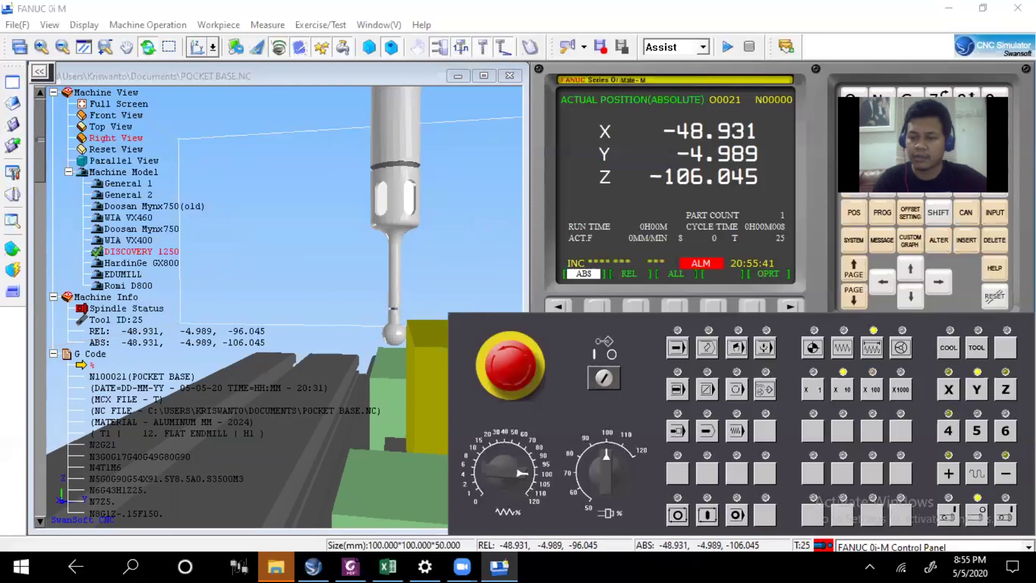
pyautogui.click(1006, 475)
pyautogui.click(1007, 475)
pyautogui.click(1006, 474)
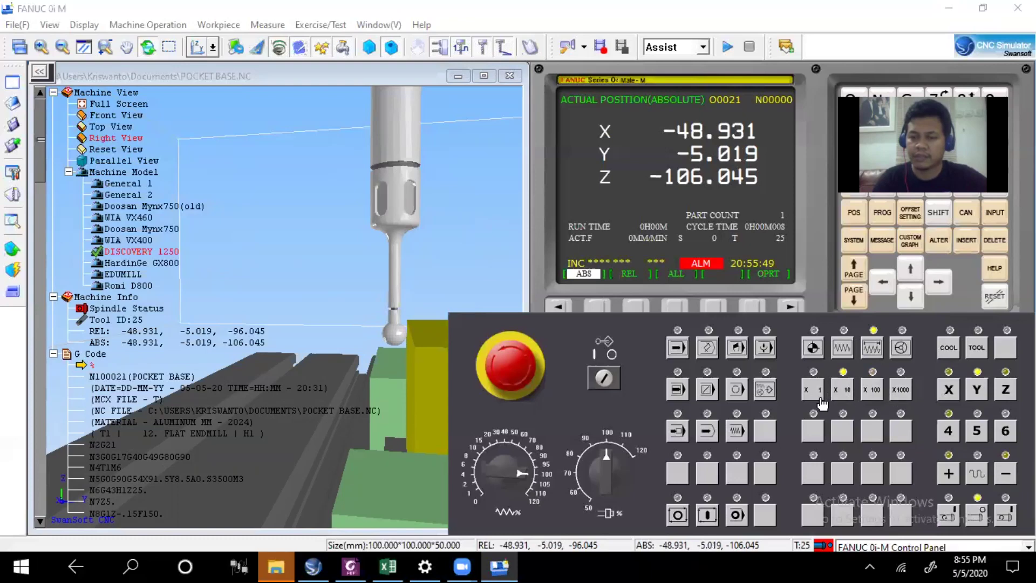
# Bring the edge finder to exactly Y -5.000 using the X1 increment.
pyautogui.click(813, 389)
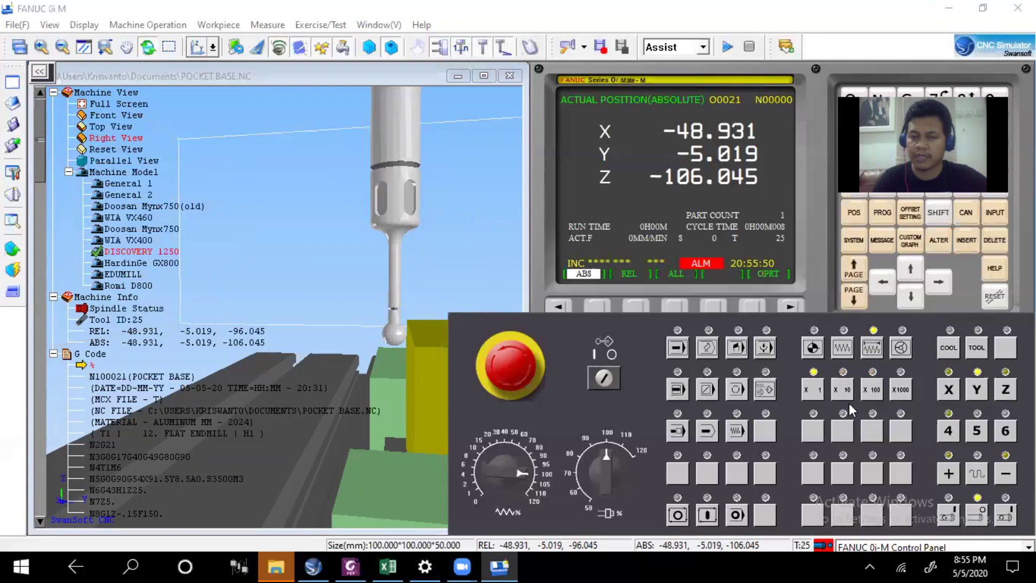
pyautogui.click(948, 475)
pyautogui.click(948, 475)
pyautogui.click(948, 474)
pyautogui.click(948, 474)
pyautogui.click(949, 475)
pyautogui.click(948, 475)
pyautogui.click(948, 475)
pyautogui.click(948, 475)
pyautogui.click(948, 475)
pyautogui.click(948, 475)
pyautogui.click(947, 475)
pyautogui.click(948, 475)
pyautogui.click(948, 475)
pyautogui.click(948, 474)
pyautogui.click(947, 475)
pyautogui.click(947, 474)
pyautogui.click(948, 475)
pyautogui.click(948, 475)
pyautogui.click(948, 475)
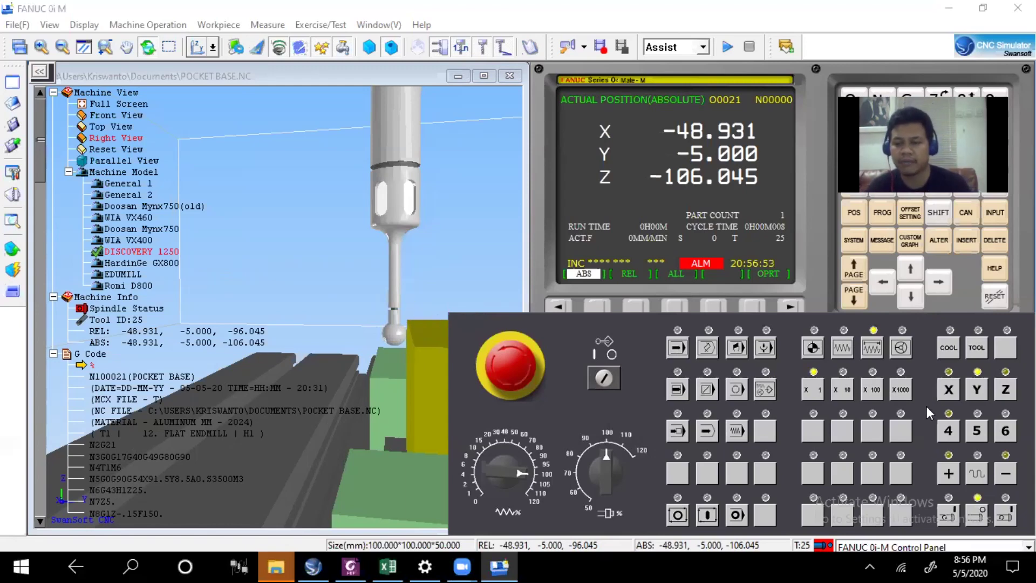
# Raise the edge finder above the workpiece to absolute Z -92.445 using the X100 and X1000 increments.
pyautogui.click(872, 389)
pyautogui.click(1007, 392)
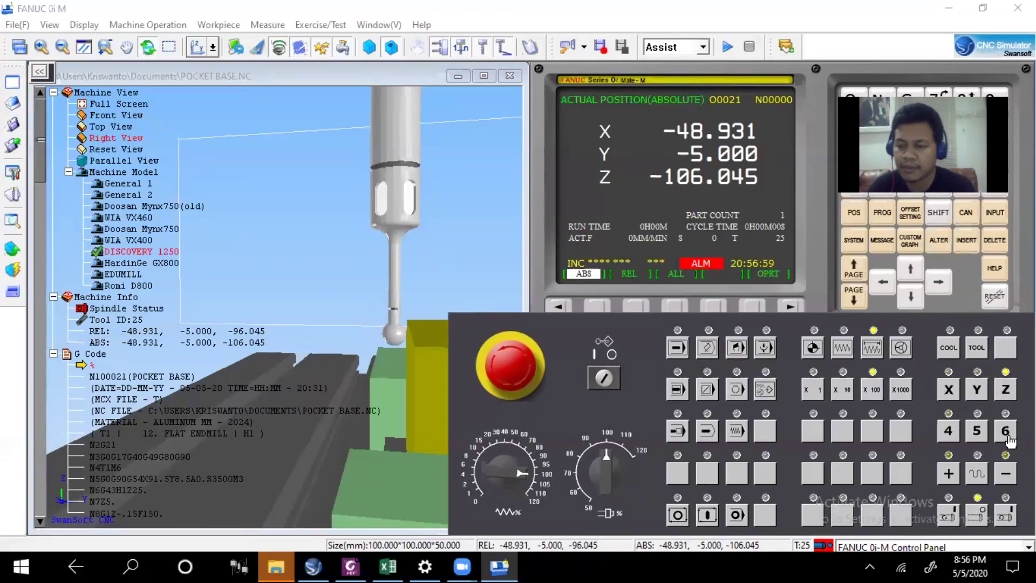
pyautogui.click(950, 475)
pyautogui.click(951, 475)
pyautogui.click(950, 475)
pyautogui.click(950, 475)
pyautogui.click(951, 475)
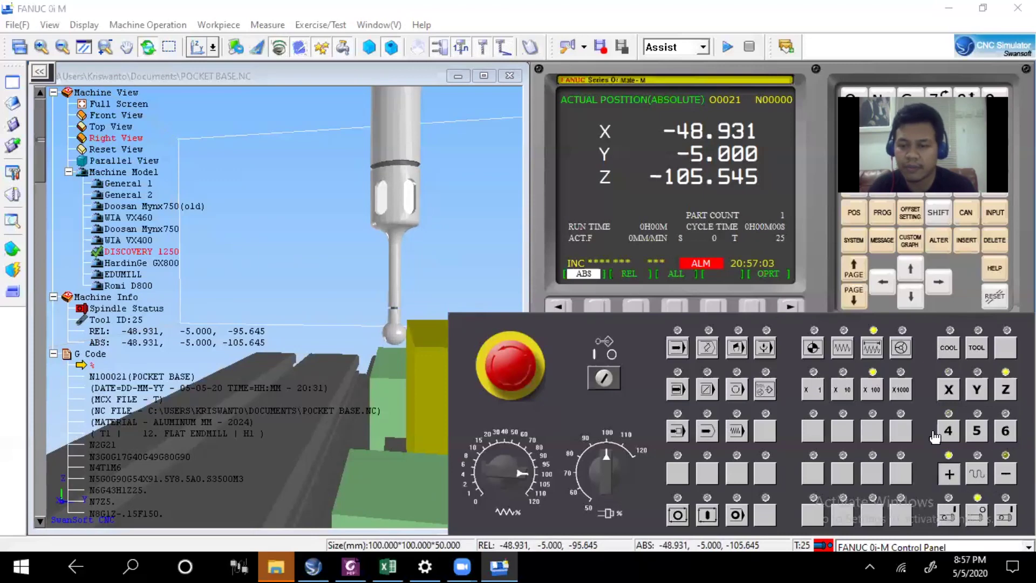
pyautogui.click(902, 390)
pyautogui.click(944, 475)
pyautogui.click(945, 475)
pyautogui.click(944, 475)
pyautogui.click(944, 475)
pyautogui.click(944, 475)
pyautogui.click(944, 475)
pyautogui.click(944, 475)
pyautogui.click(944, 475)
pyautogui.click(944, 475)
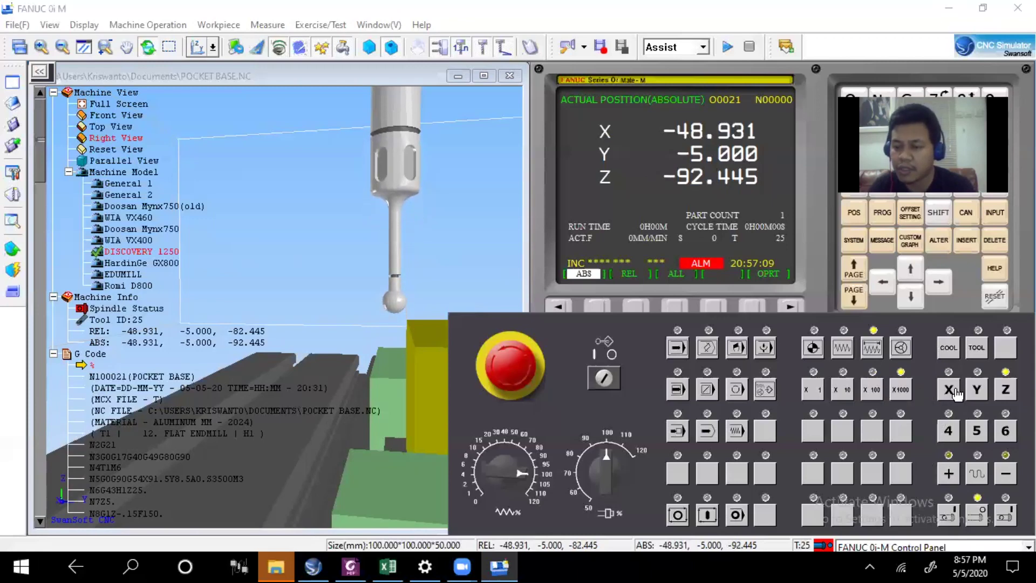
# Move the Y axis in X1000 increments to Y 0.000, placing the edge finder's center over the workpiece edge.
pyautogui.click(977, 389)
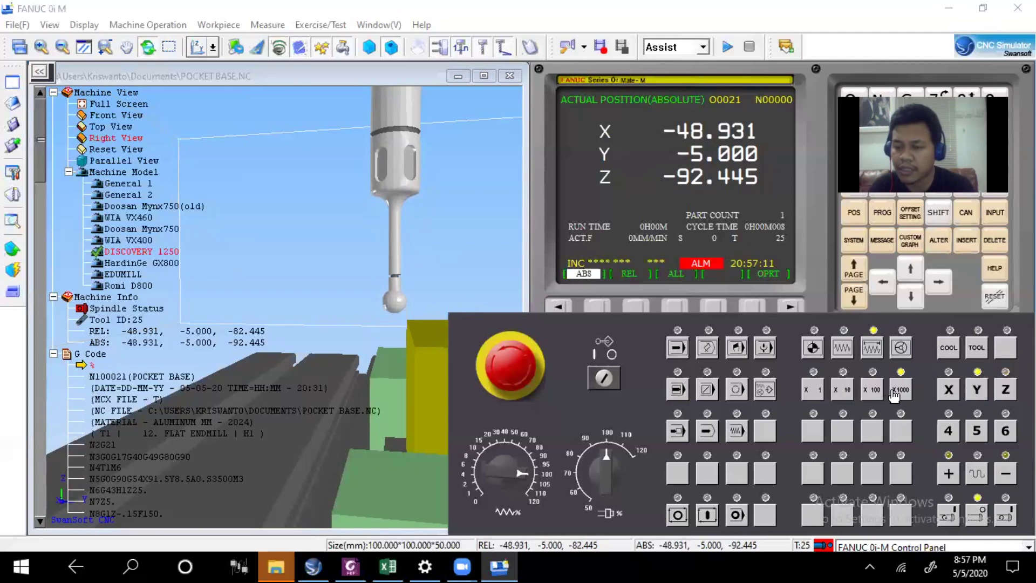
pyautogui.click(948, 474)
pyautogui.click(948, 474)
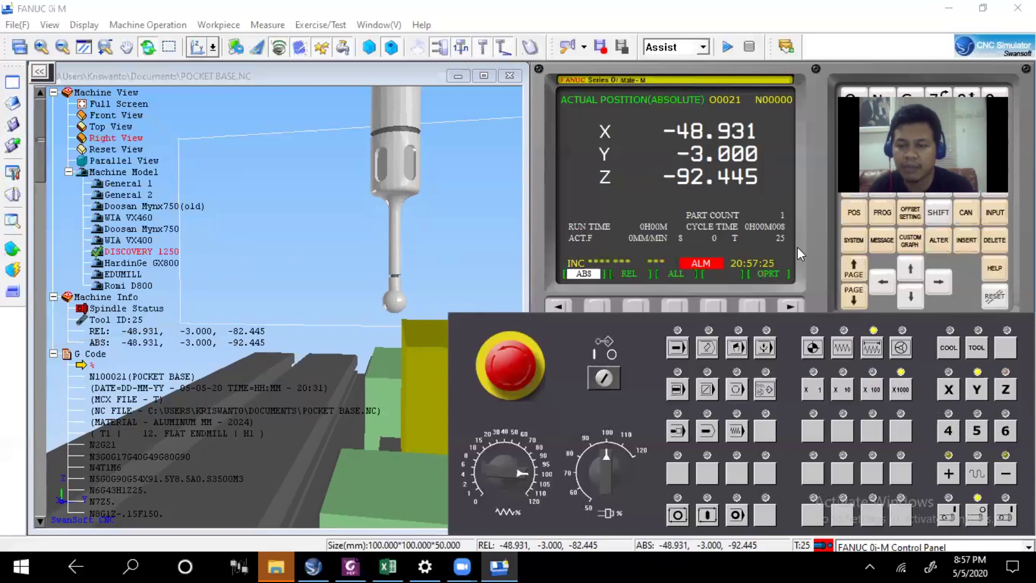
pyautogui.click(947, 481)
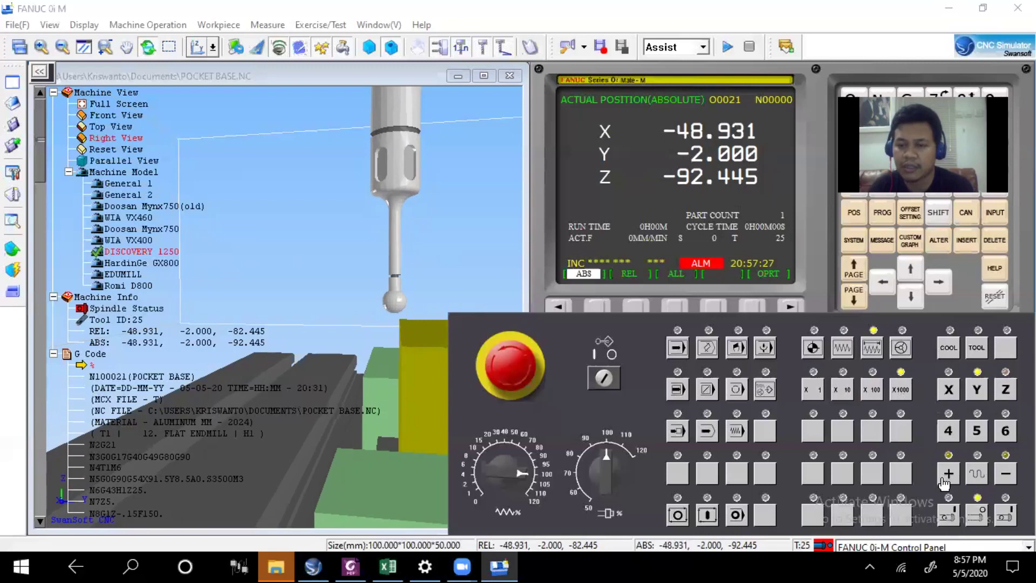
pyautogui.click(944, 481)
pyautogui.click(945, 482)
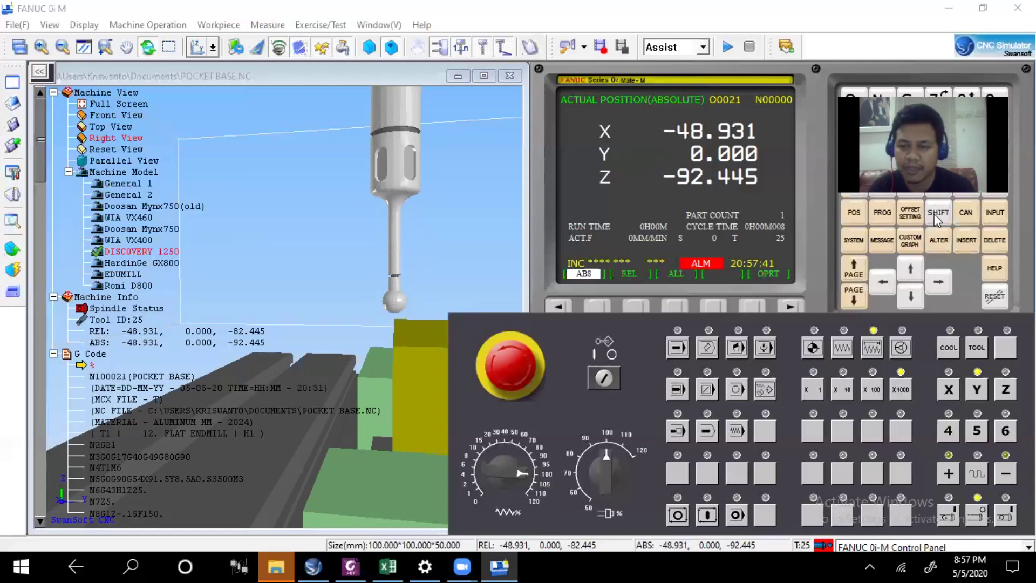
# Measure the G54 Y work offset with Y0. at the current edge position, and return to the absolute position display.
pyautogui.click(911, 213)
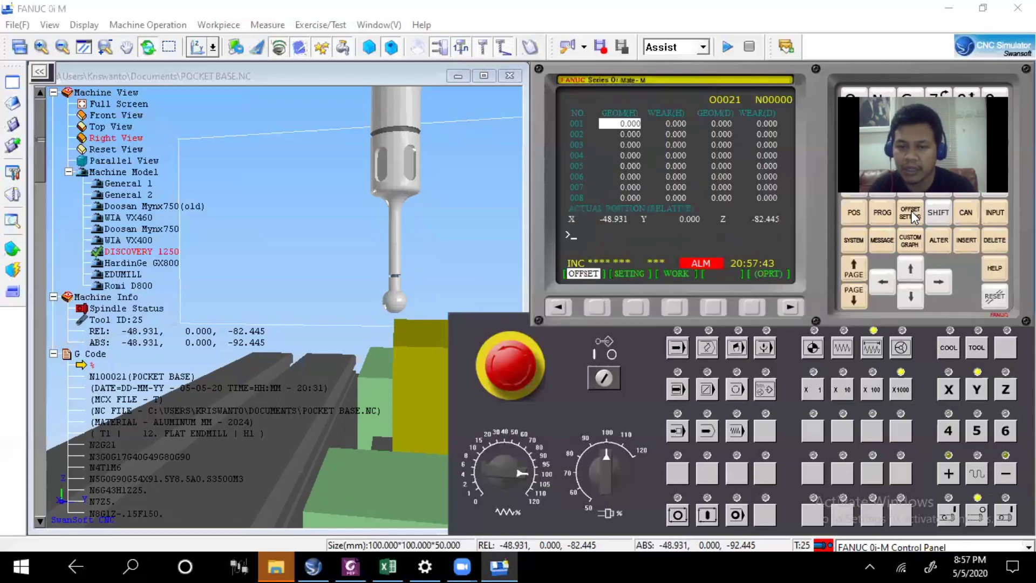
pyautogui.click(655, 276)
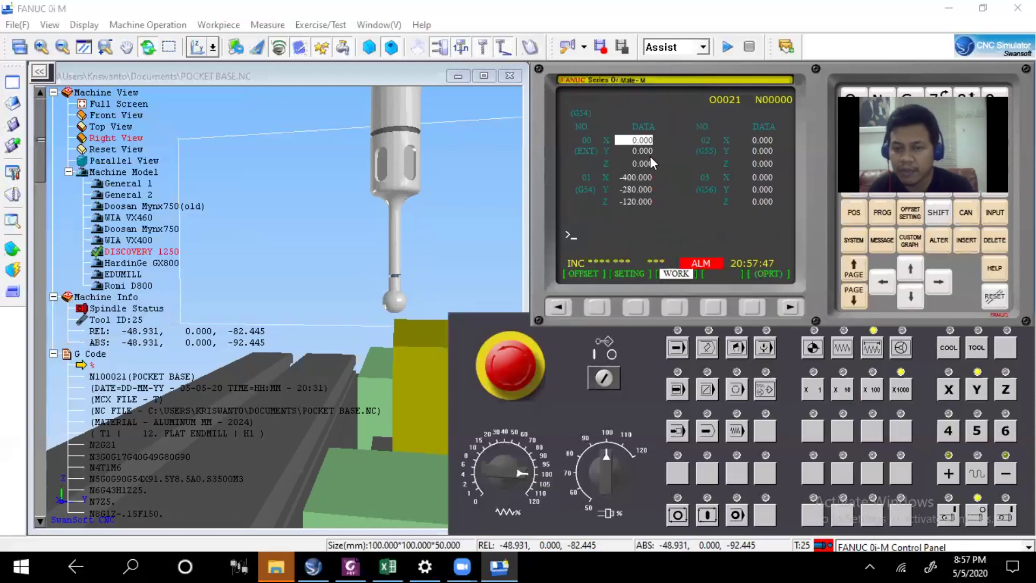
pyautogui.press('Down')
pyautogui.press('Down')
pyautogui.press('Down')
pyautogui.press('Down')
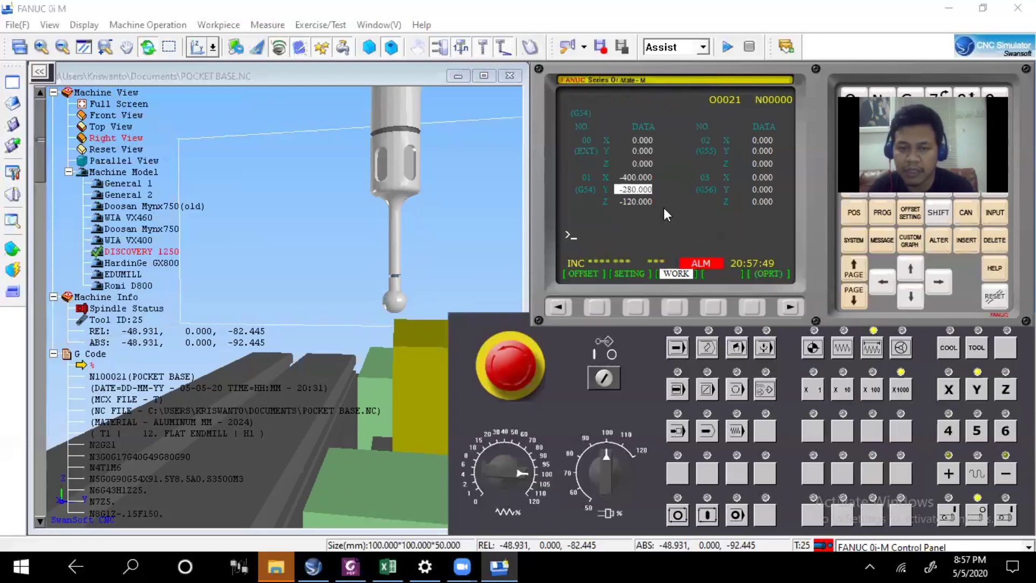
pyautogui.write('Y')
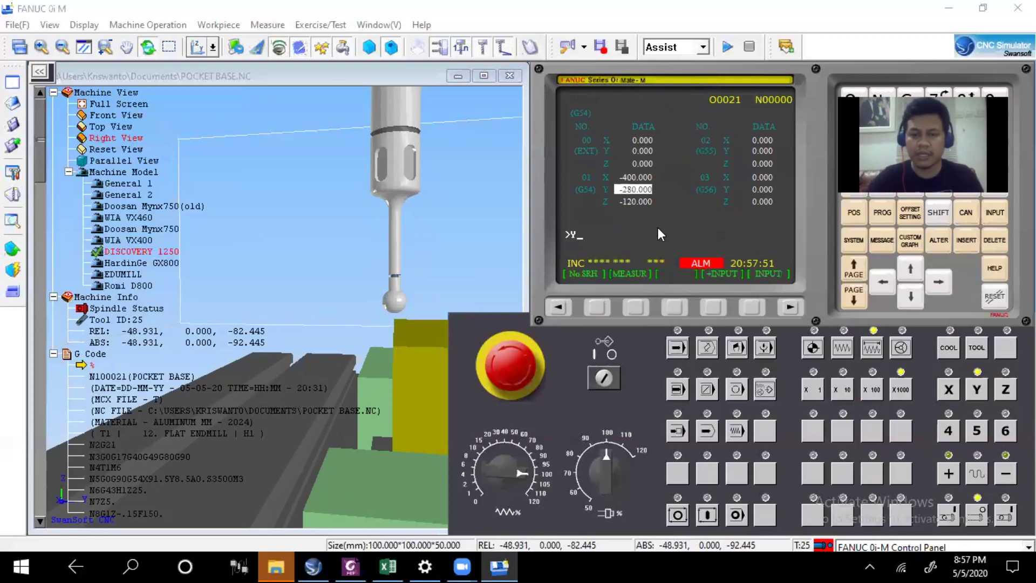
pyautogui.write('0.')
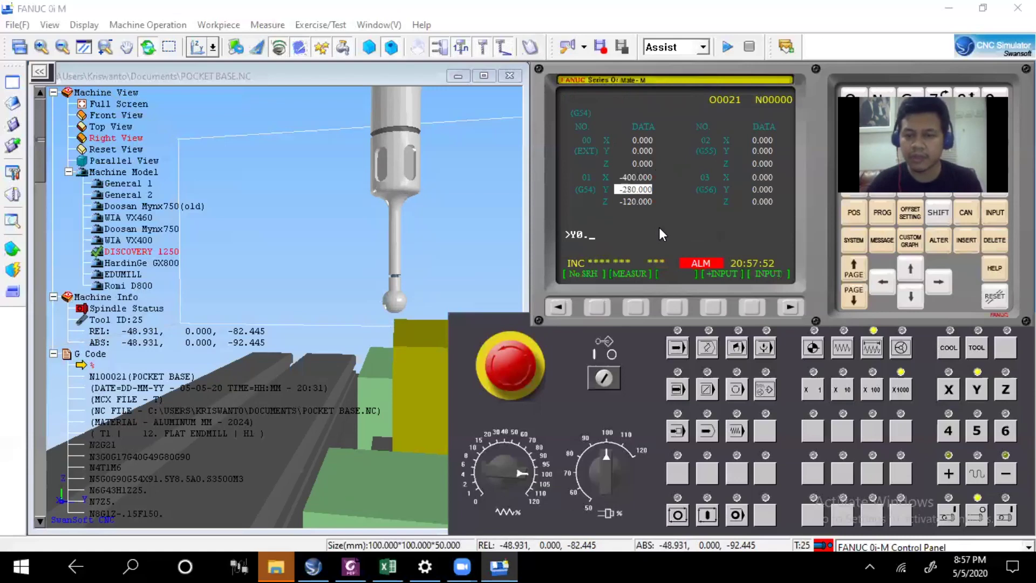
pyautogui.click(636, 307)
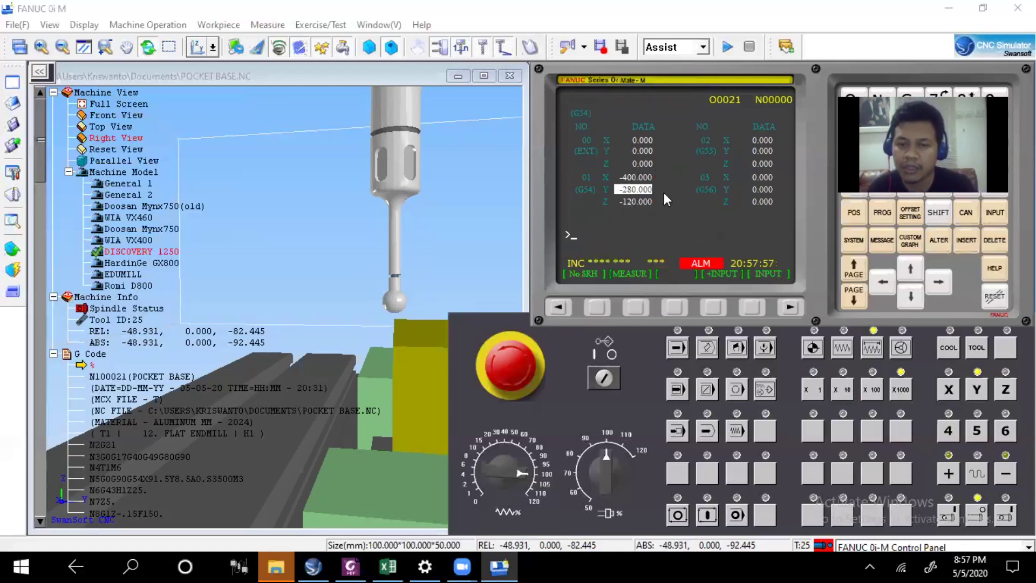
pyautogui.click(854, 212)
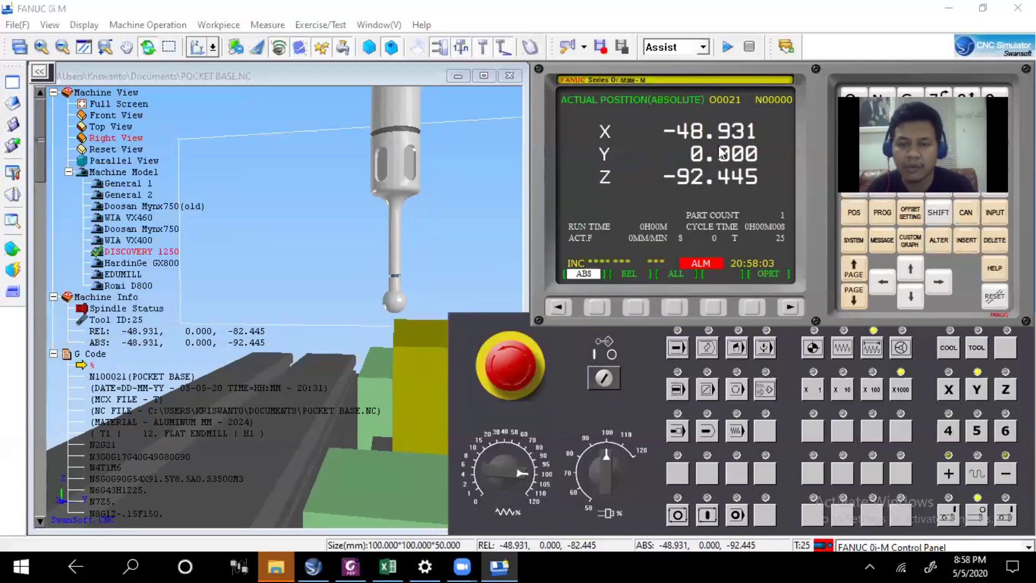
# Examine the edge finder above the workpiece edge from several angles, ending in the front view.
pyautogui.moveTo(293, 328)
pyautogui.mouseDown()
pyautogui.moveTo(356, 356)
pyautogui.moveTo(435, 342)
pyautogui.moveTo(399, 337)
pyautogui.moveTo(393, 398)
pyautogui.moveTo(423, 376)
pyautogui.moveTo(295, 310)
pyautogui.moveTo(297, 326)
pyautogui.mouseUp()
pyautogui.moveTo(465, 328); pyautogui.dragTo(470, 352)
pyautogui.click(129, 47)
pyautogui.moveTo(338, 230); pyautogui.dragTo(151, 185)
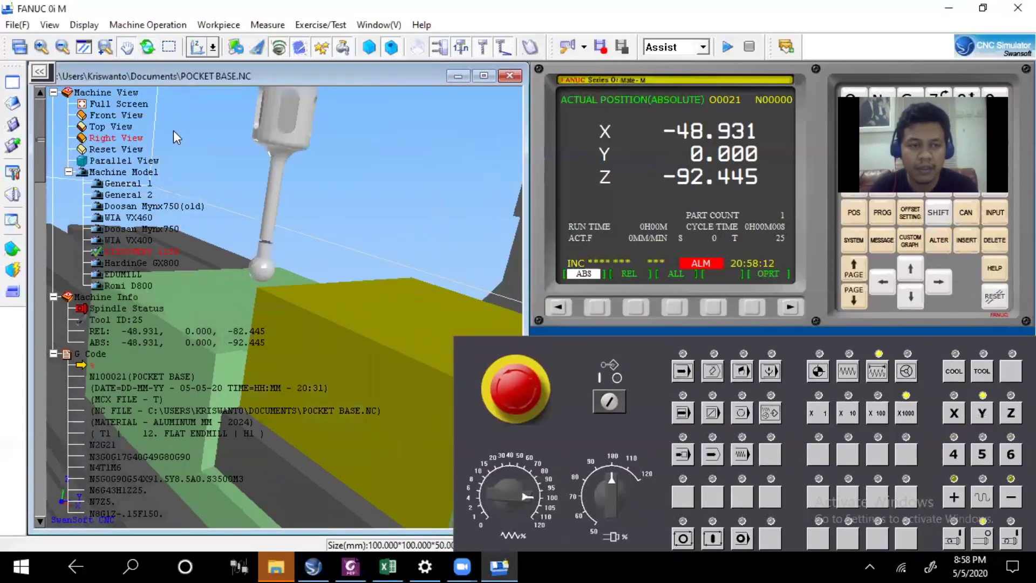
pyautogui.click(146, 48)
pyautogui.moveTo(218, 202); pyautogui.dragTo(374, 213)
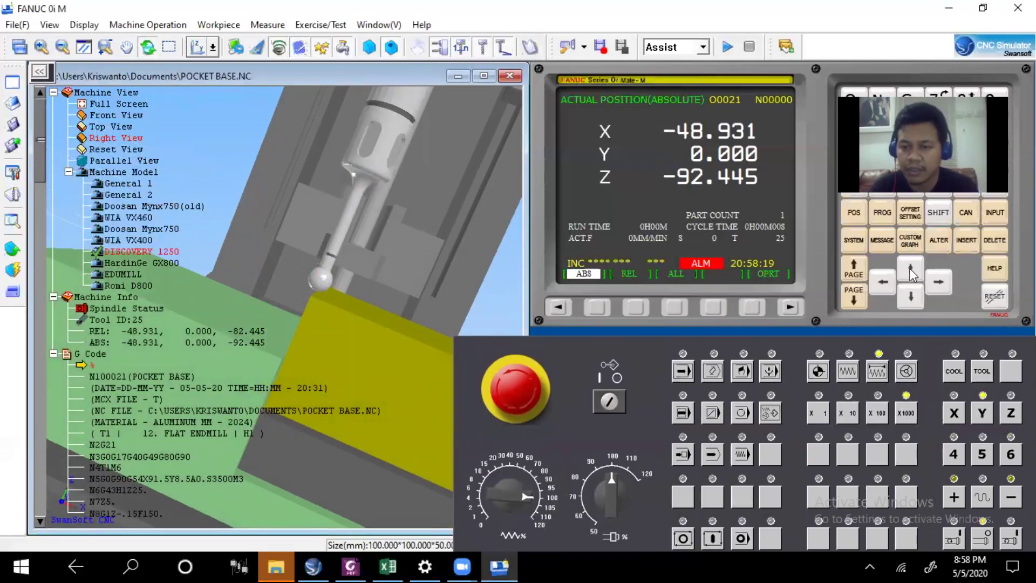
pyautogui.click(200, 49)
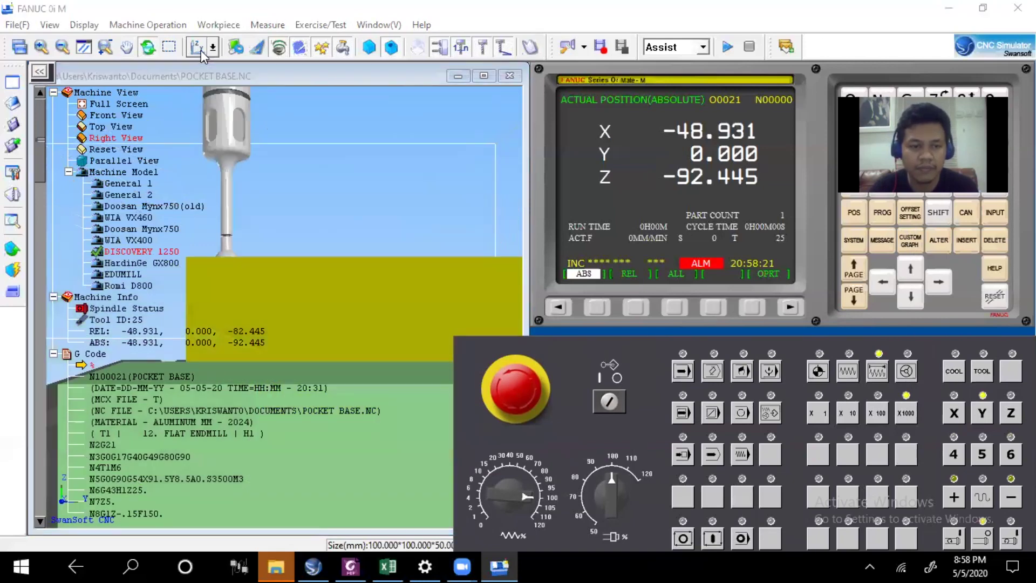
pyautogui.click(214, 47)
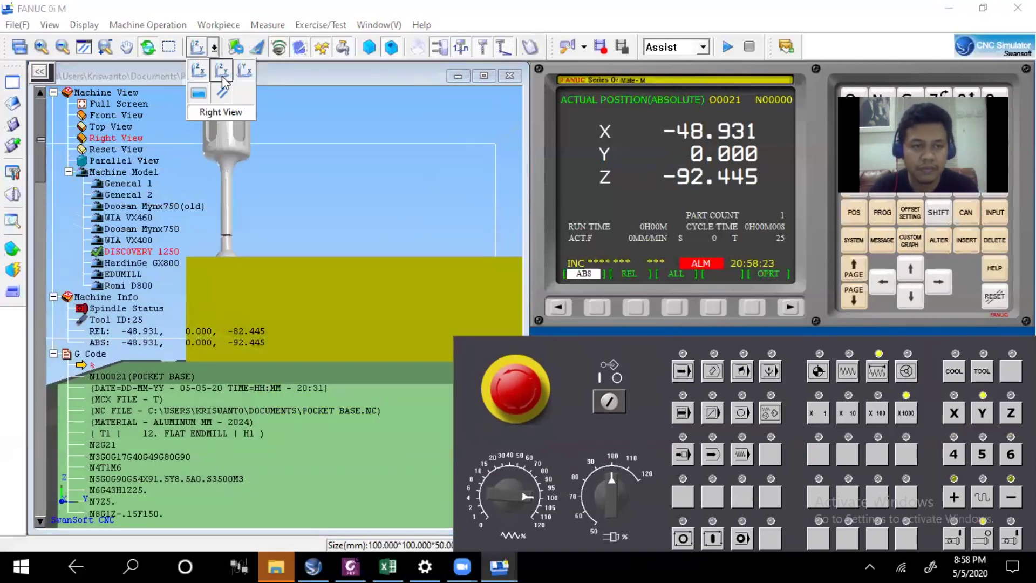
pyautogui.click(201, 76)
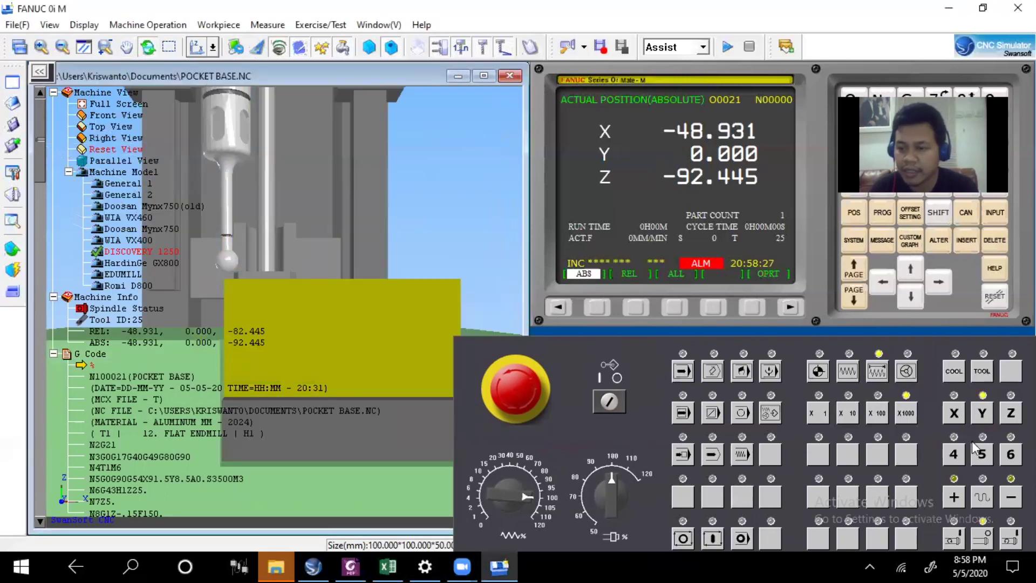
# Move the X axis in X1000 increments to X -56.931 so the edge finder clears the workpiece's side.
pyautogui.click(949, 423)
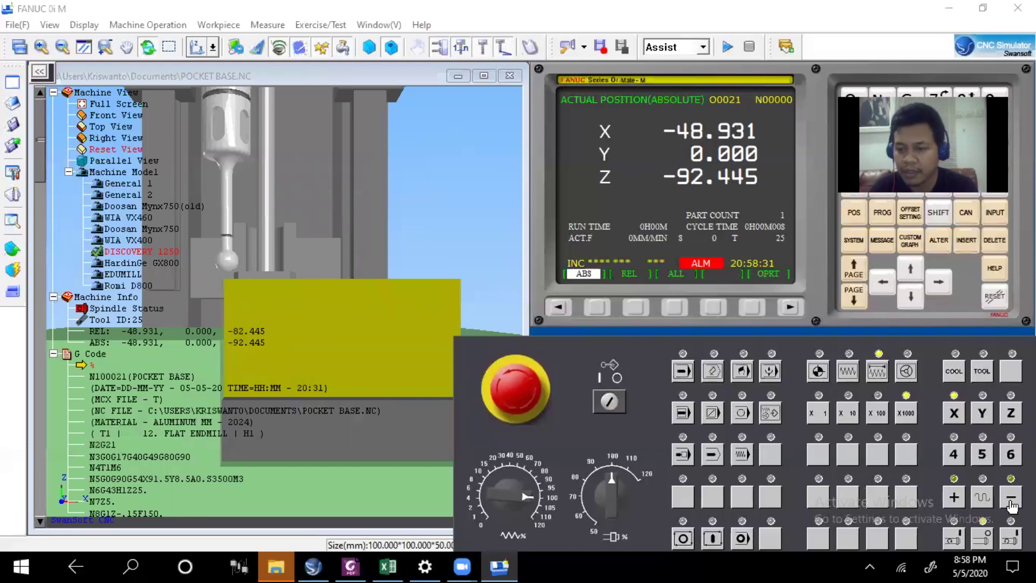
pyautogui.click(1012, 502)
pyautogui.click(1012, 502)
pyautogui.click(1012, 502)
pyautogui.click(1012, 502)
pyautogui.click(1012, 502)
pyautogui.click(1012, 502)
pyautogui.click(1013, 502)
pyautogui.click(1012, 502)
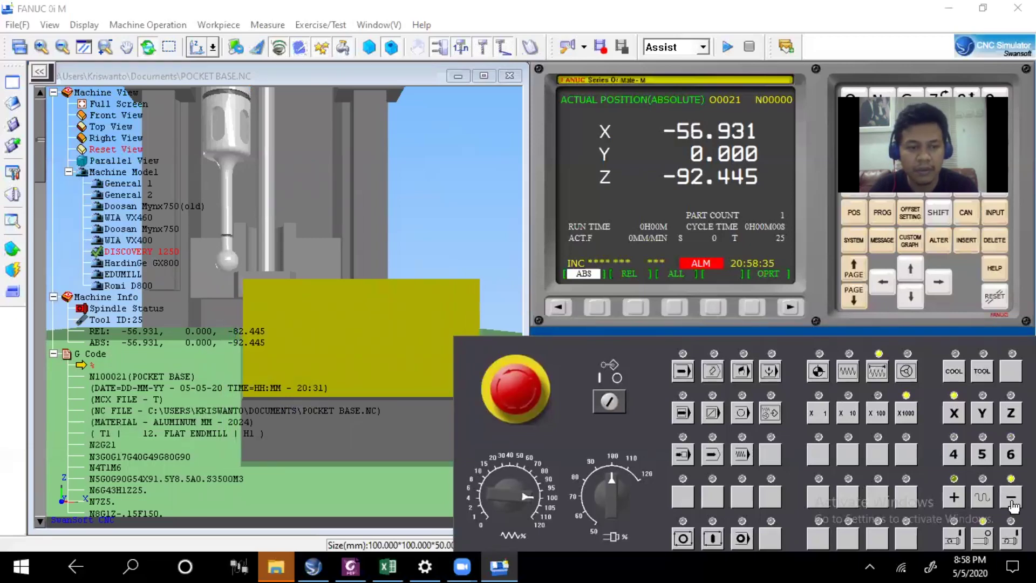
# Lower the edge finder beside the workpiece to absolute Z -104.445 in X1000 increments.
pyautogui.click(1004, 413)
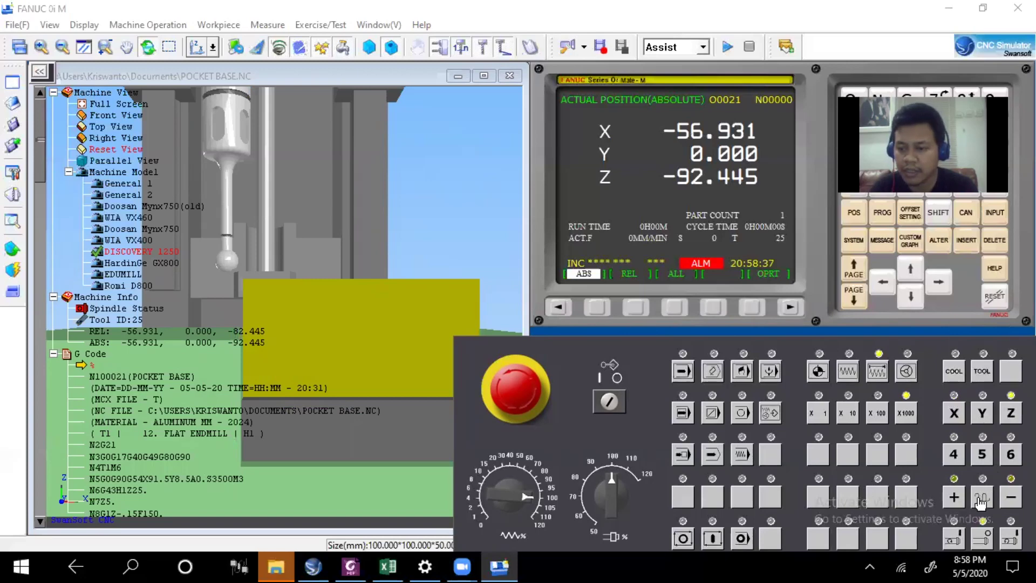
pyautogui.click(1011, 501)
pyautogui.click(1012, 497)
pyautogui.click(1011, 498)
pyautogui.click(1011, 497)
pyautogui.click(1012, 498)
pyautogui.click(1011, 497)
pyautogui.click(1012, 498)
pyautogui.click(1011, 498)
pyautogui.click(1011, 497)
pyautogui.click(1012, 497)
pyautogui.click(1012, 497)
pyautogui.click(1011, 497)
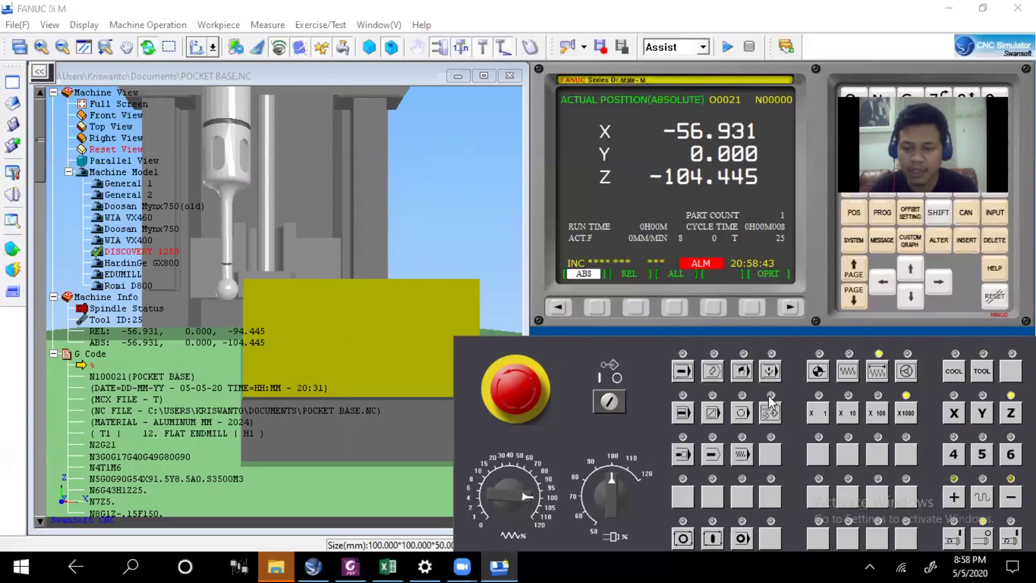
# Move the Y axis in X1000 increments to Y 7.000, alongside the workpiece's side face.
pyautogui.click(983, 414)
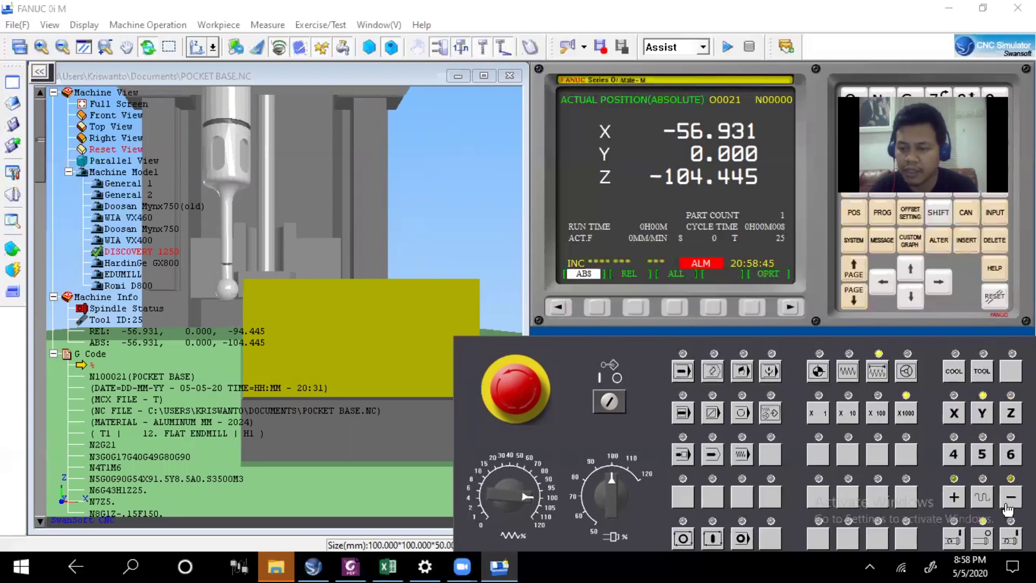
pyautogui.click(953, 497)
pyautogui.click(953, 497)
pyautogui.click(953, 497)
pyautogui.click(953, 497)
pyautogui.click(954, 497)
pyautogui.click(953, 497)
pyautogui.click(953, 497)
# Examine the gap between the edge finder's ball and the workpiece's side face, ending close up in the front view.
pyautogui.click(311, 271)
pyautogui.moveTo(311, 271); pyautogui.dragTo(358, 377)
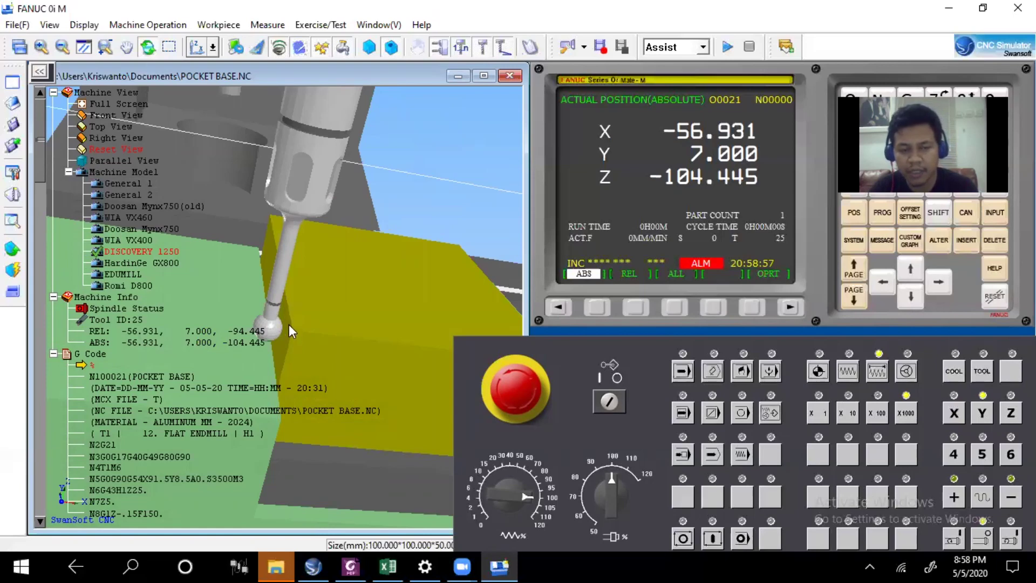
pyautogui.moveTo(402, 263); pyautogui.dragTo(275, 96)
pyautogui.click(197, 47)
pyautogui.scroll(4, 235, 281)
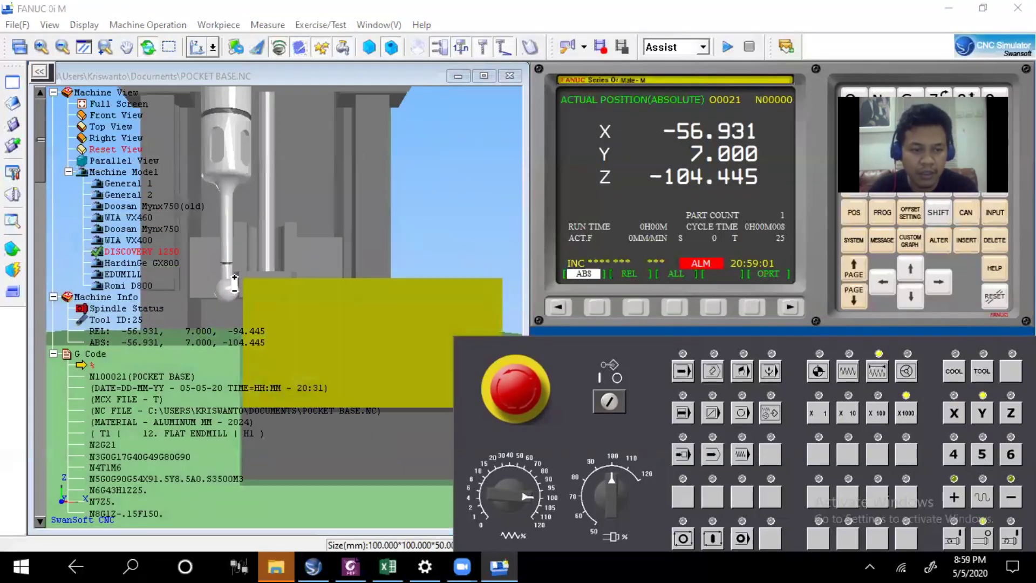
pyautogui.scroll(3, 234, 287)
pyautogui.scroll(-1, 274, 316)
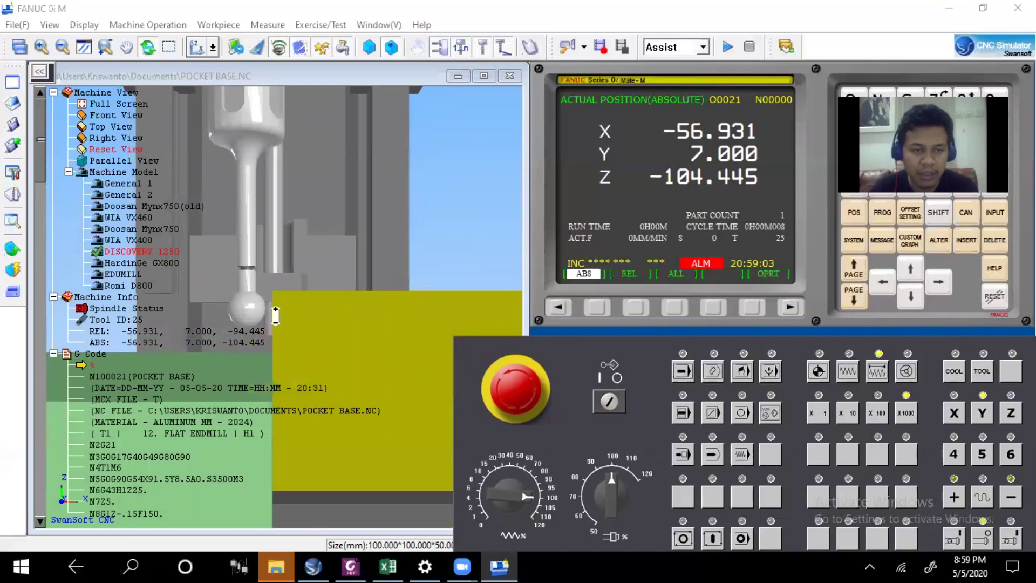
pyautogui.moveTo(250, 100); pyautogui.dragTo(266, 212)
pyautogui.click(128, 49)
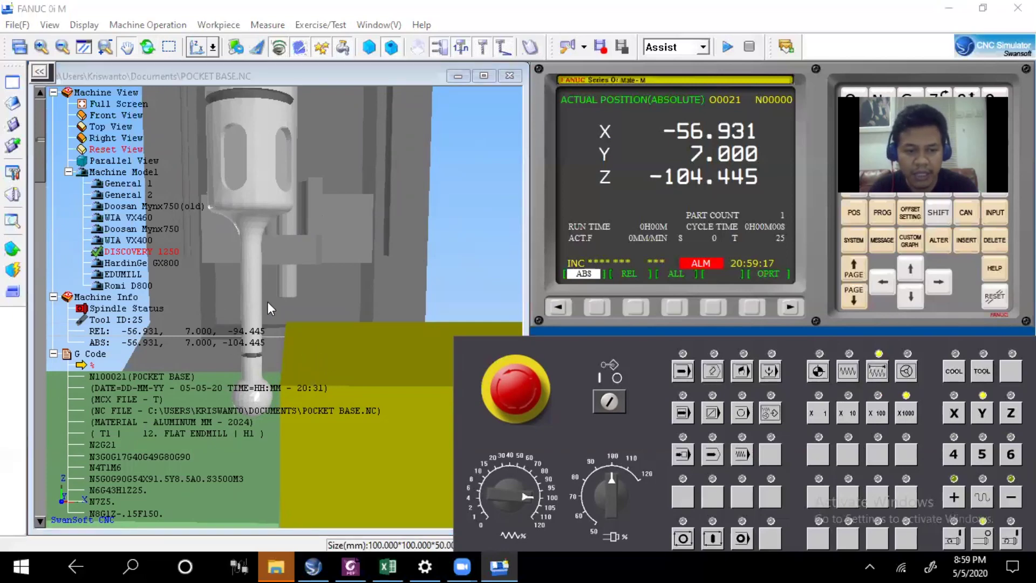
# Touch the workpiece's X side at X -54.931 using the X1000 increment, and back off to X -57.931.
pyautogui.click(953, 412)
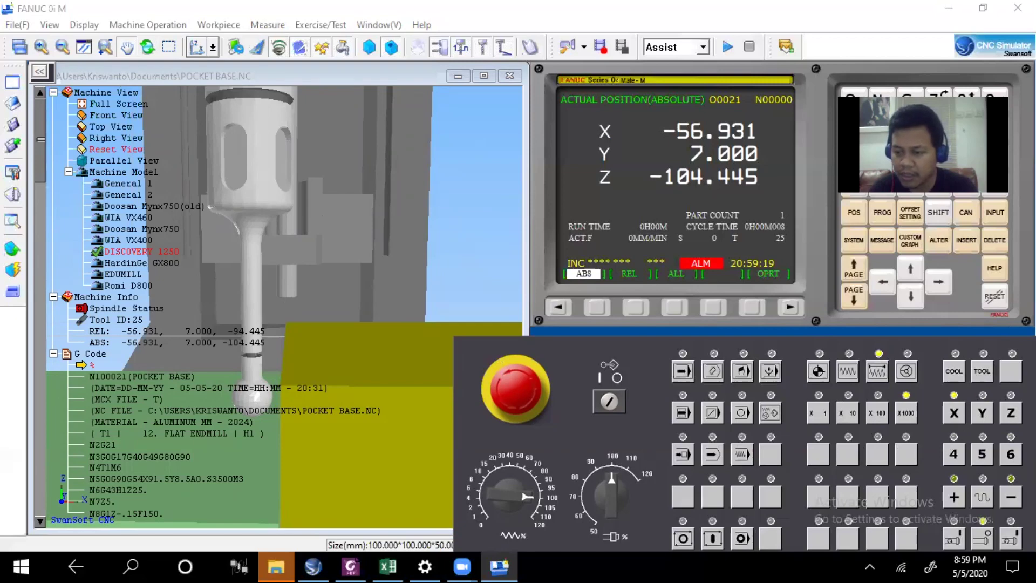
pyautogui.click(955, 499)
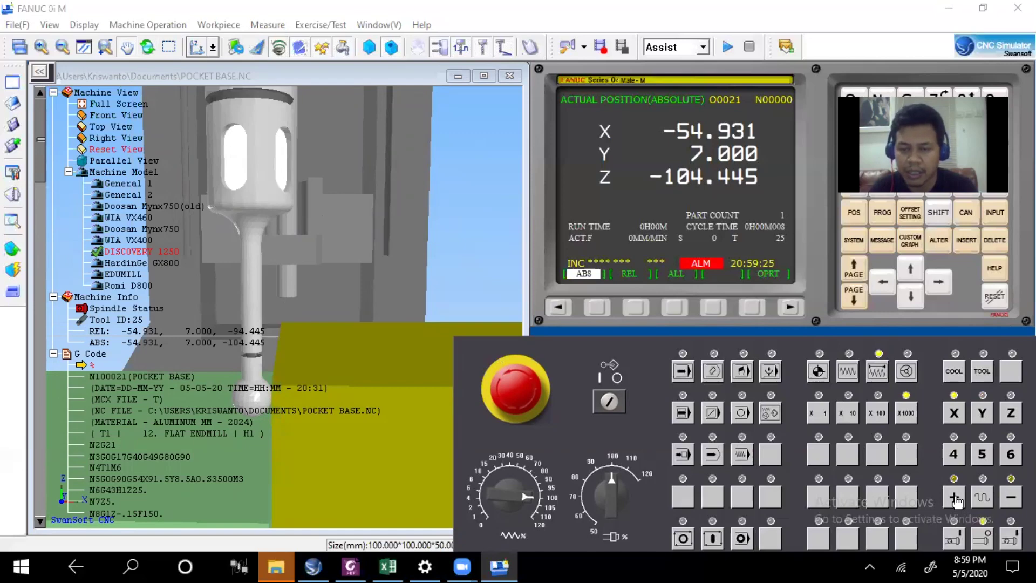
pyautogui.click(1008, 497)
pyautogui.click(1008, 499)
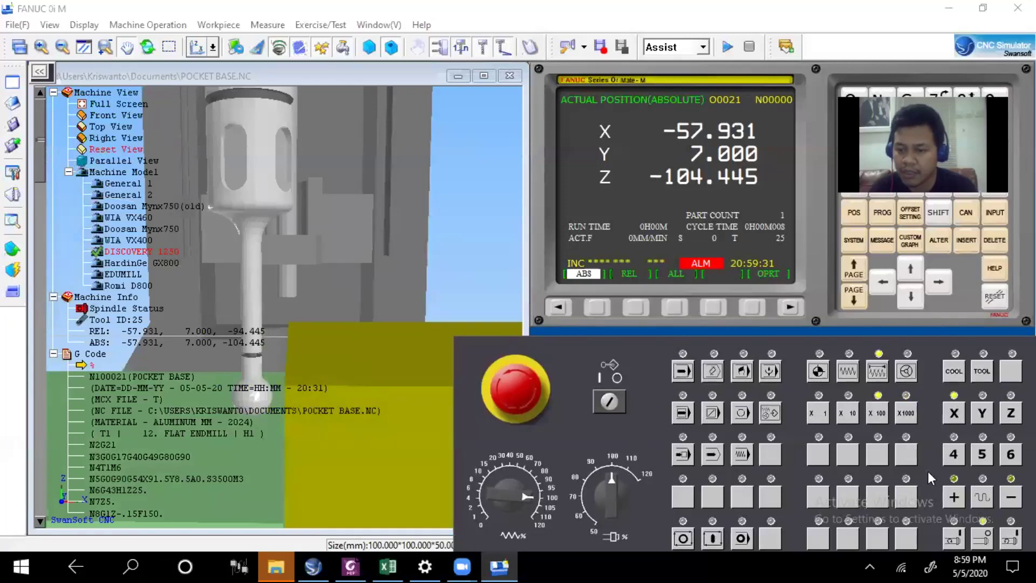
# Approach the X side again in X100 increments to X -54.831, and back off to X -55.231.
pyautogui.click(876, 419)
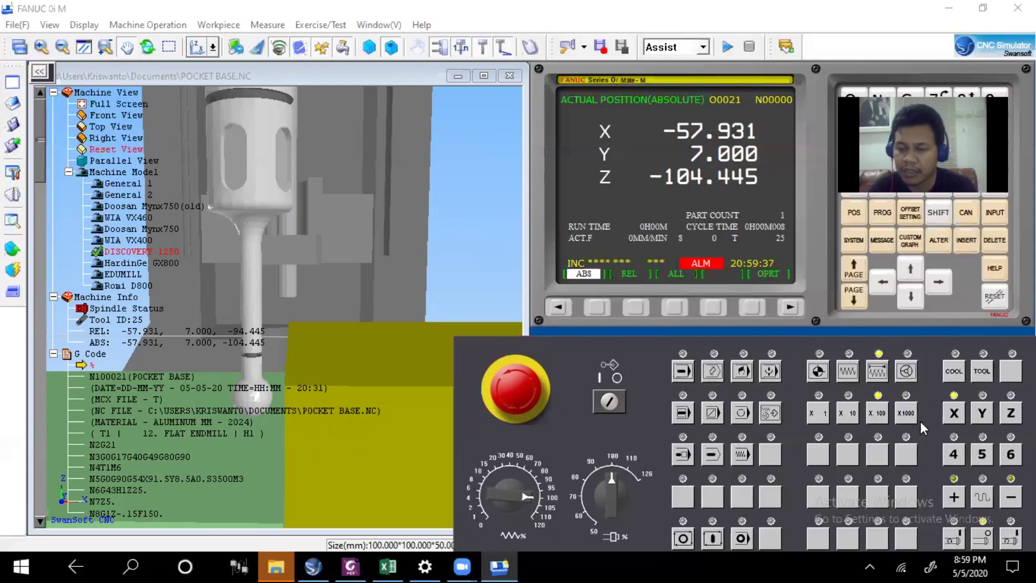
pyautogui.click(956, 498)
pyautogui.click(956, 497)
pyautogui.click(956, 497)
pyautogui.click(956, 498)
pyautogui.click(956, 497)
pyautogui.click(956, 497)
pyautogui.click(956, 497)
pyautogui.click(956, 497)
pyautogui.click(956, 498)
pyautogui.click(956, 498)
pyautogui.click(956, 497)
pyautogui.click(956, 497)
pyautogui.click(956, 497)
pyautogui.click(956, 497)
pyautogui.click(956, 497)
pyautogui.click(956, 497)
pyautogui.click(956, 497)
pyautogui.click(956, 497)
pyautogui.click(956, 497)
pyautogui.click(956, 497)
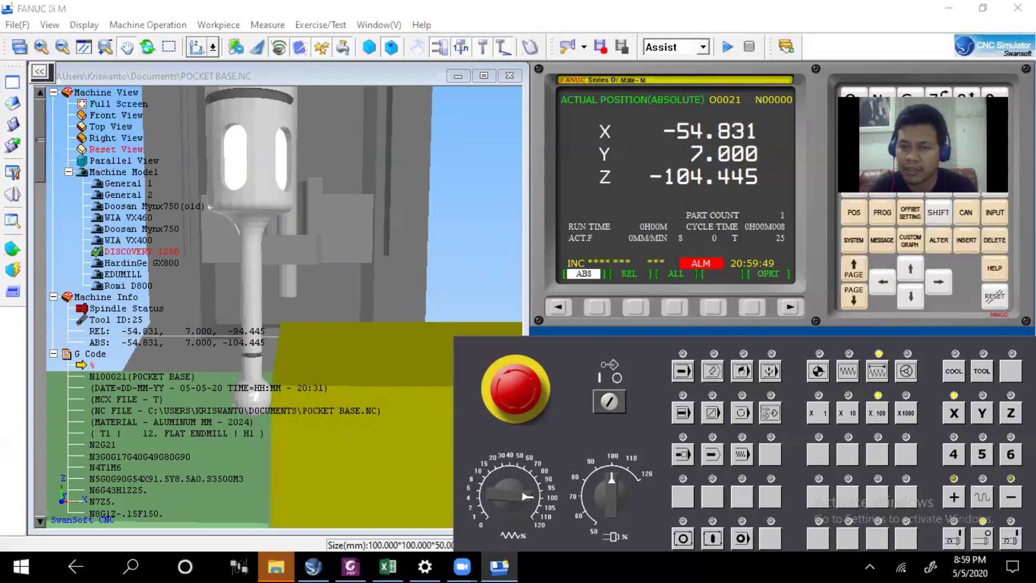
pyautogui.click(1010, 498)
pyautogui.click(1010, 497)
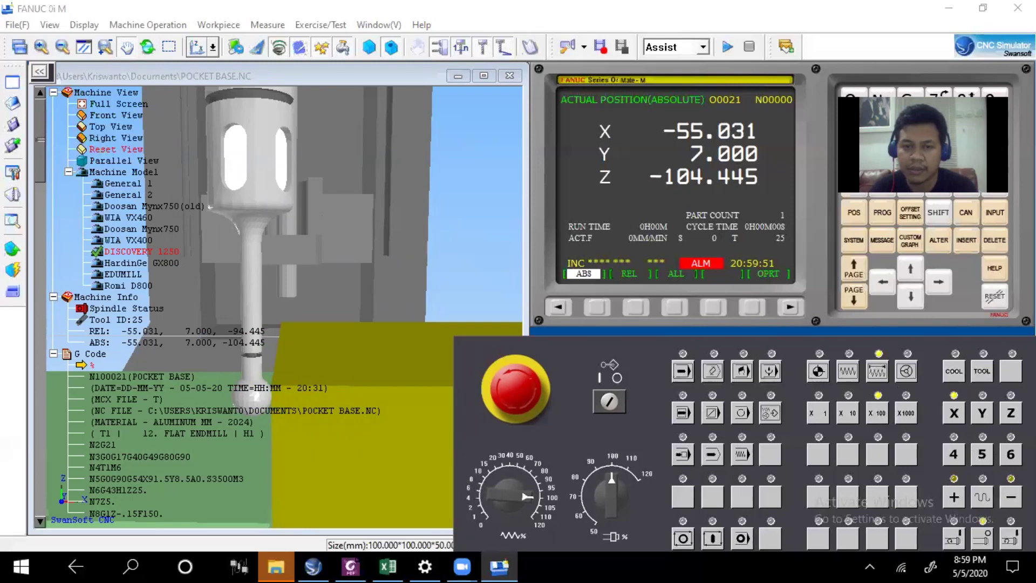
pyautogui.click(1010, 497)
pyautogui.click(1011, 498)
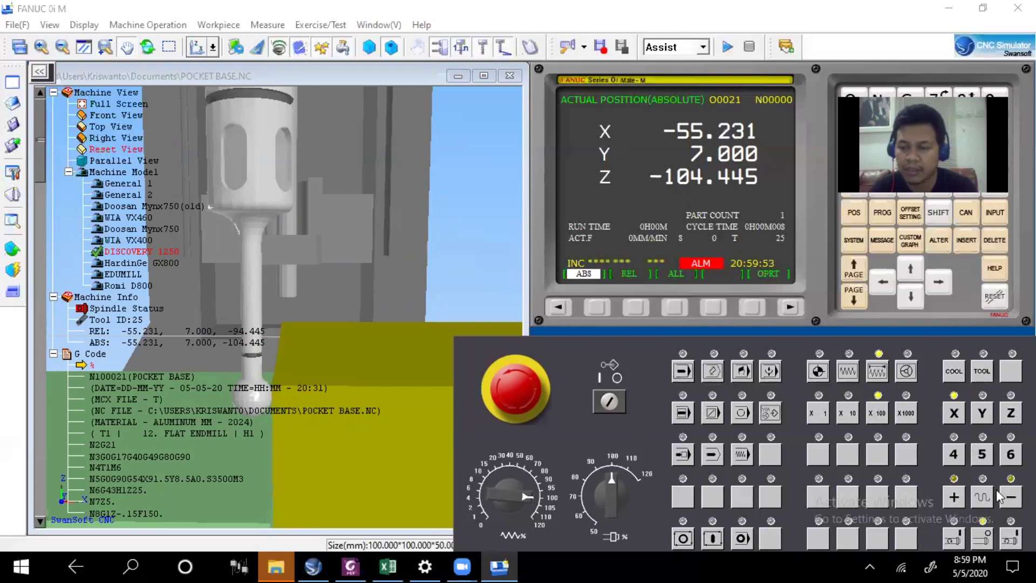
# Fine-tune the X position with the X10 increment to X -54.991, and back off to X -55.021.
pyautogui.click(847, 414)
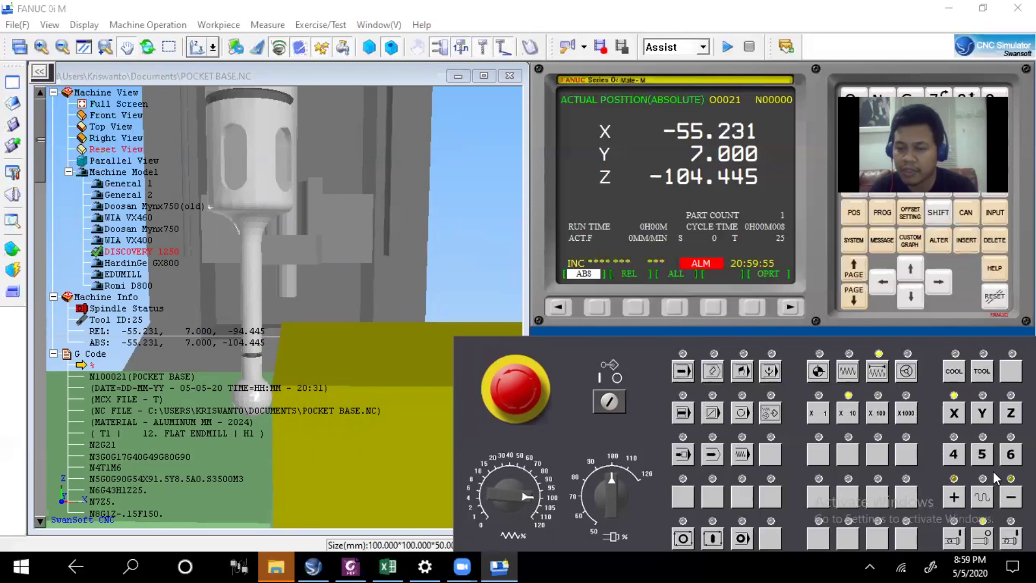
pyautogui.click(953, 498)
pyautogui.click(954, 498)
pyautogui.click(954, 498)
pyautogui.click(953, 498)
pyautogui.click(953, 497)
pyautogui.click(953, 498)
pyautogui.click(953, 497)
pyautogui.click(954, 498)
pyautogui.click(953, 498)
pyautogui.click(953, 497)
pyautogui.click(953, 497)
pyautogui.click(953, 497)
pyautogui.click(954, 497)
pyautogui.click(954, 498)
pyautogui.click(954, 498)
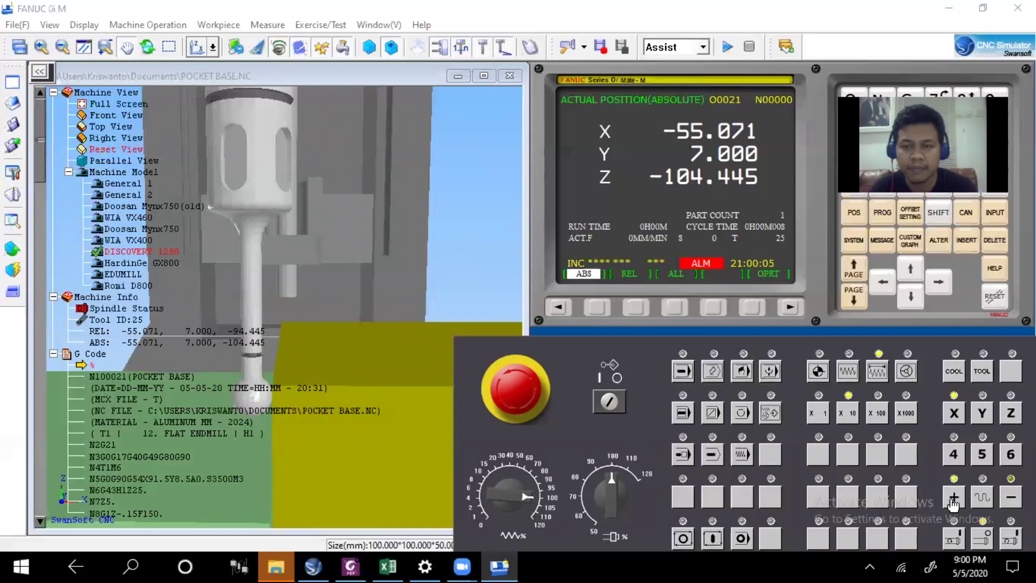
pyautogui.click(953, 497)
pyautogui.click(954, 498)
pyautogui.click(953, 497)
pyautogui.click(953, 498)
pyautogui.click(953, 497)
pyautogui.click(953, 501)
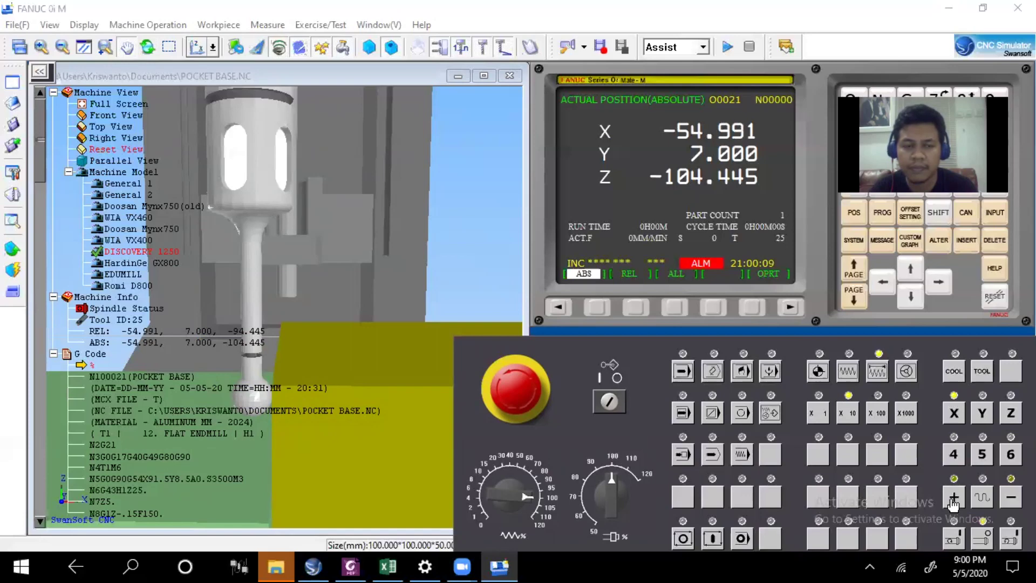
pyautogui.click(1010, 497)
pyautogui.click(1011, 497)
pyautogui.click(1010, 497)
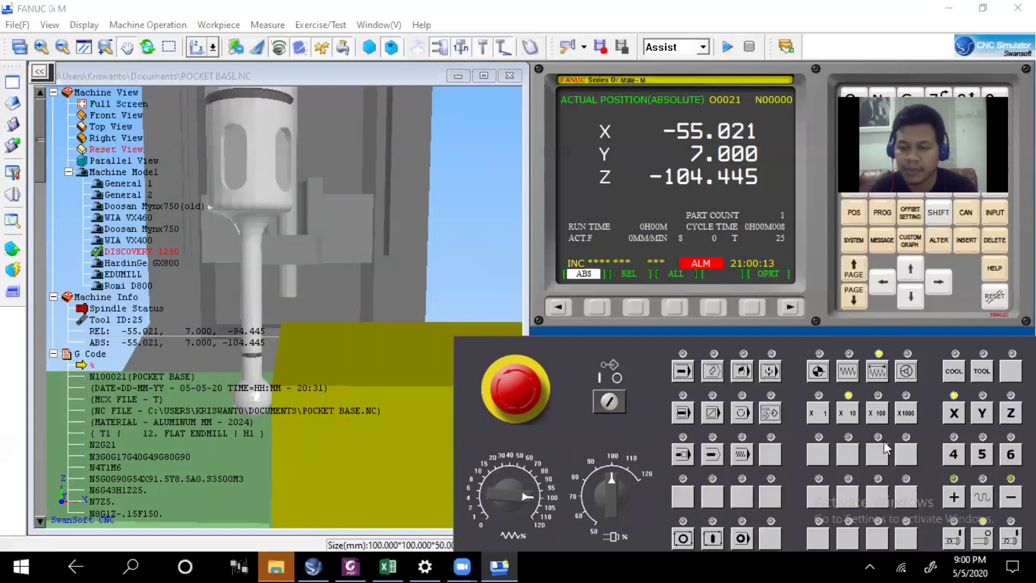
# Bring the edge finder to exactly X -55.000 using the X1 increment.
pyautogui.click(823, 414)
pyautogui.click(1010, 497)
pyautogui.click(1011, 498)
pyautogui.click(1010, 497)
pyautogui.click(956, 497)
pyautogui.click(956, 497)
pyautogui.click(956, 497)
pyautogui.click(956, 497)
pyautogui.click(956, 497)
pyautogui.click(956, 497)
pyautogui.click(956, 497)
pyautogui.click(956, 497)
pyautogui.click(956, 498)
pyautogui.click(956, 497)
pyautogui.click(956, 497)
pyautogui.click(956, 498)
pyautogui.click(956, 498)
pyautogui.click(956, 497)
pyautogui.click(956, 497)
pyautogui.click(956, 498)
pyautogui.click(956, 497)
pyautogui.click(956, 497)
pyautogui.click(956, 497)
pyautogui.click(956, 497)
pyautogui.click(956, 497)
pyautogui.click(956, 498)
pyautogui.click(956, 498)
pyautogui.click(956, 497)
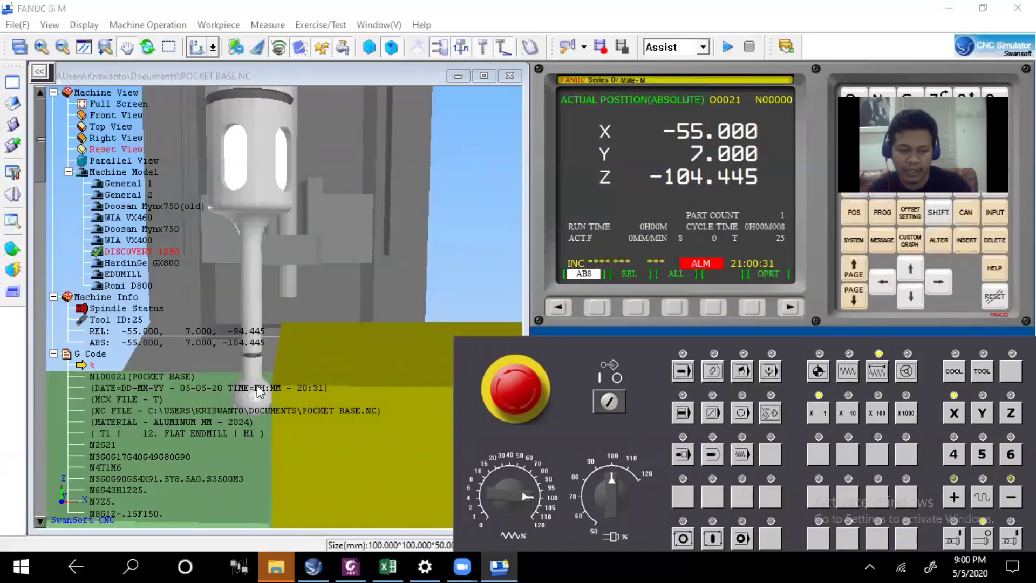
# Raise the edge finder above the workpiece to Z -91.441, using the X1 and then the X1000 increment.
pyautogui.click(1010, 413)
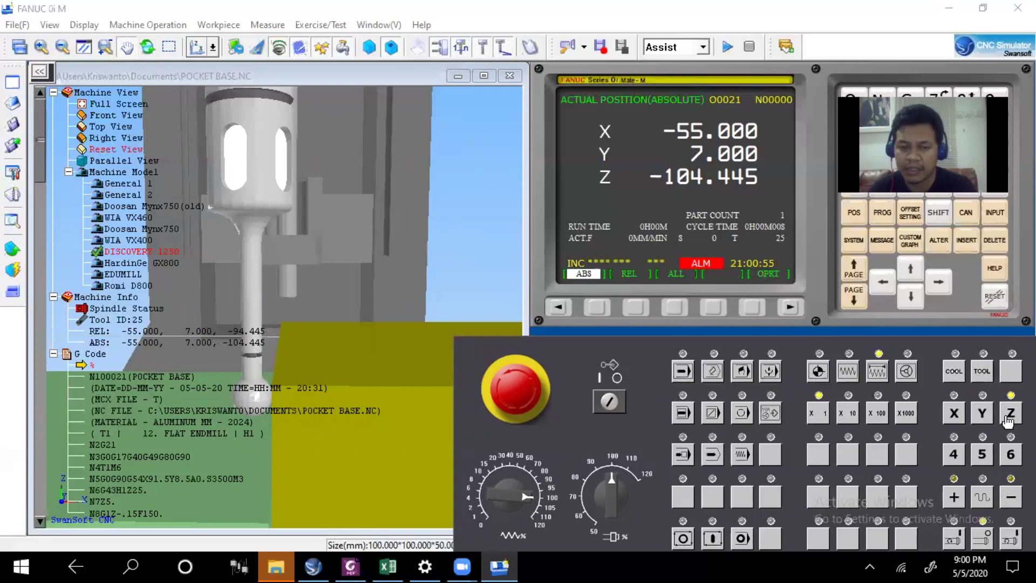
pyautogui.click(954, 497)
pyautogui.click(954, 497)
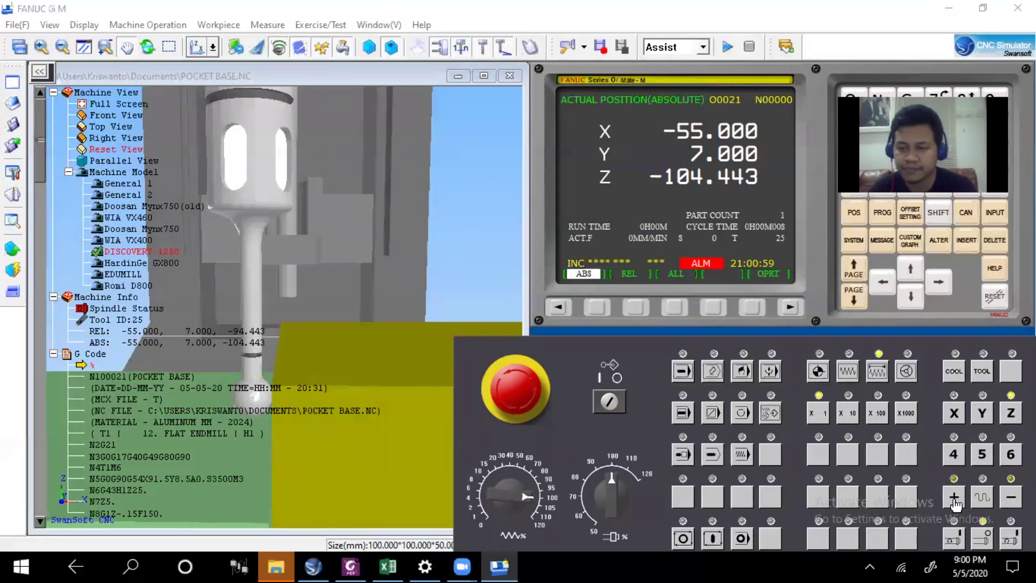
pyautogui.click(954, 497)
pyautogui.click(954, 497)
pyautogui.click(906, 415)
pyautogui.click(954, 497)
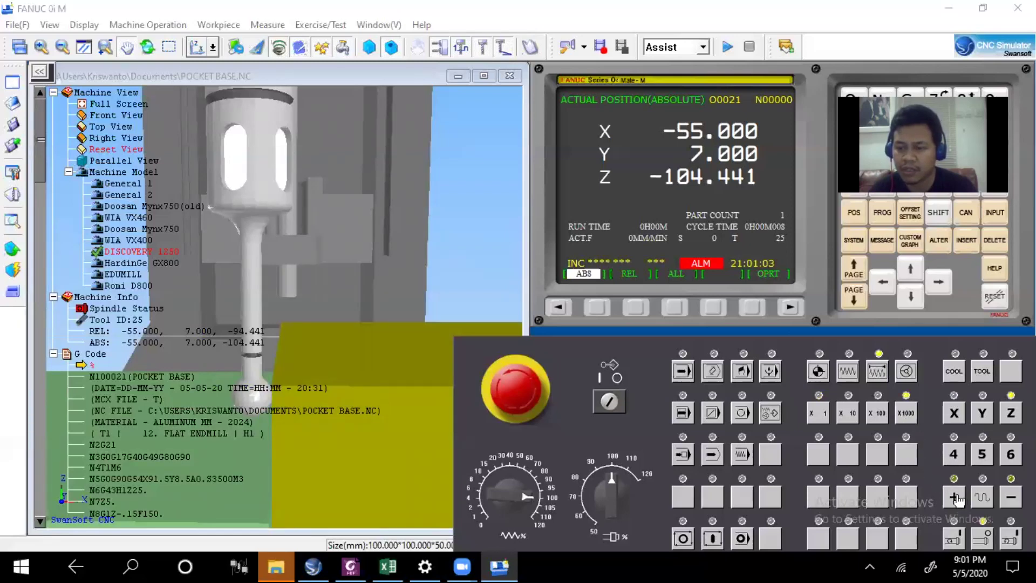
pyautogui.click(954, 497)
pyautogui.click(953, 497)
pyautogui.click(954, 497)
pyautogui.click(954, 497)
pyautogui.click(954, 497)
pyautogui.click(954, 496)
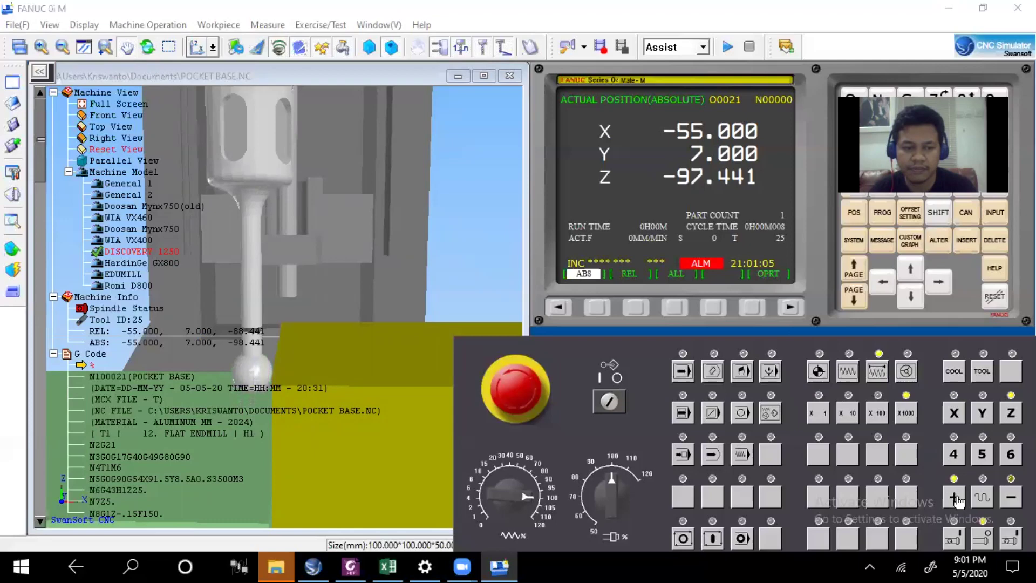
pyautogui.click(953, 497)
pyautogui.click(953, 497)
pyautogui.click(954, 497)
pyautogui.click(954, 497)
pyautogui.click(954, 496)
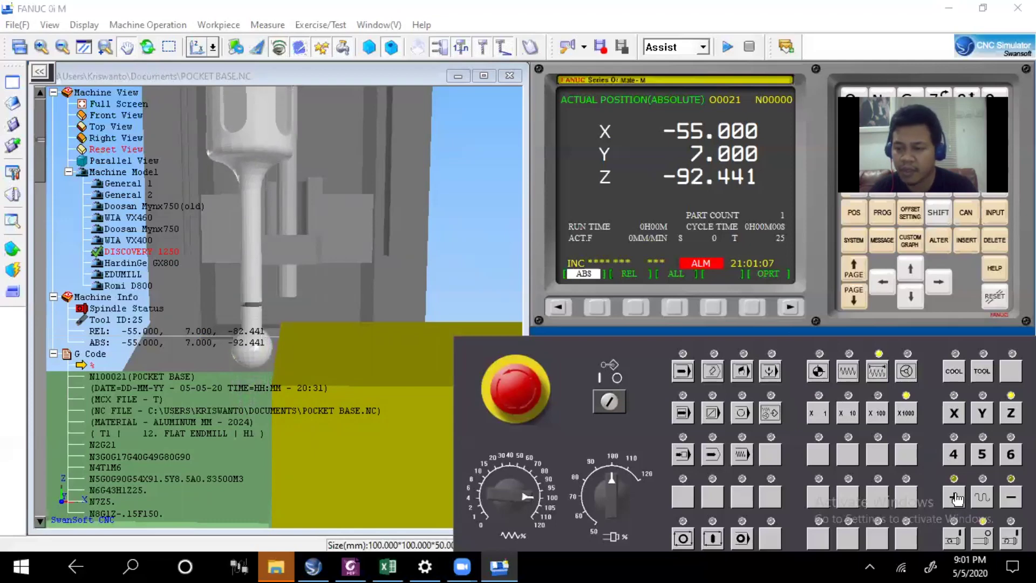
pyautogui.click(954, 497)
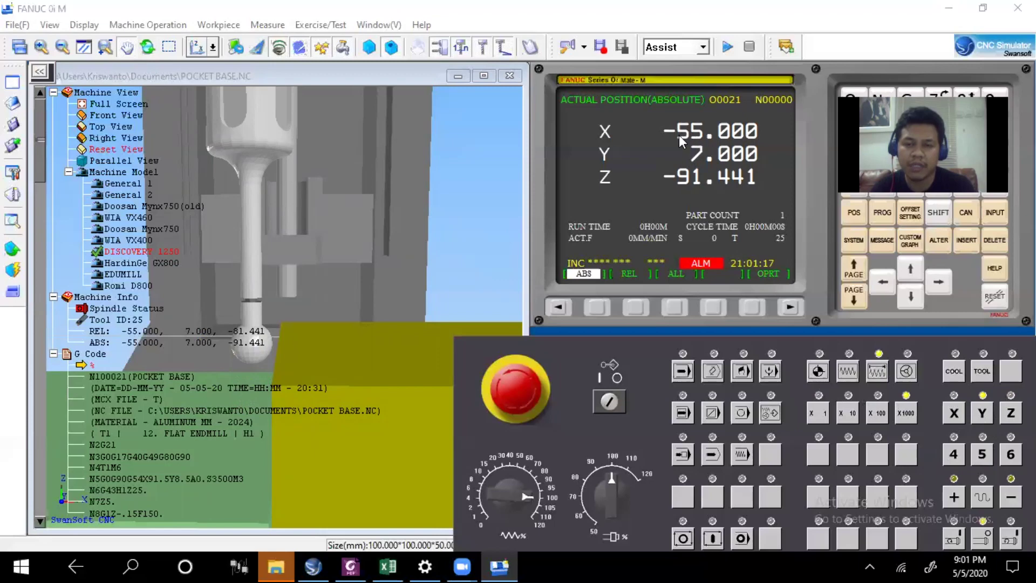
# Shift the edge finder by its 5 mm radius to X -50.000, over the workpiece's X edge.
pyautogui.click(955, 501)
pyautogui.click(1007, 506)
pyautogui.click(954, 413)
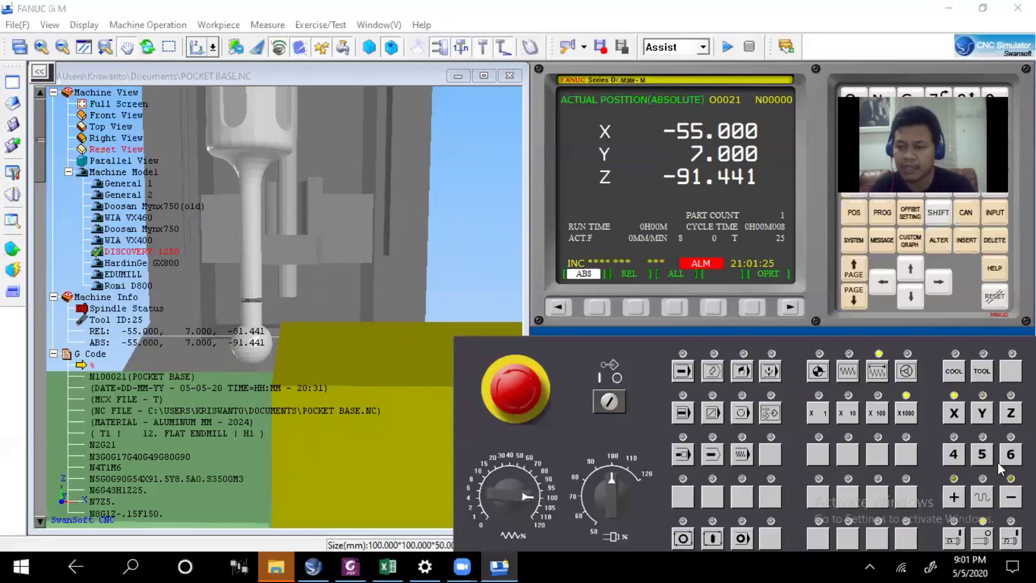
pyautogui.click(955, 500)
pyautogui.click(955, 501)
pyautogui.click(955, 500)
pyautogui.click(955, 500)
pyautogui.click(955, 501)
pyautogui.click(1010, 502)
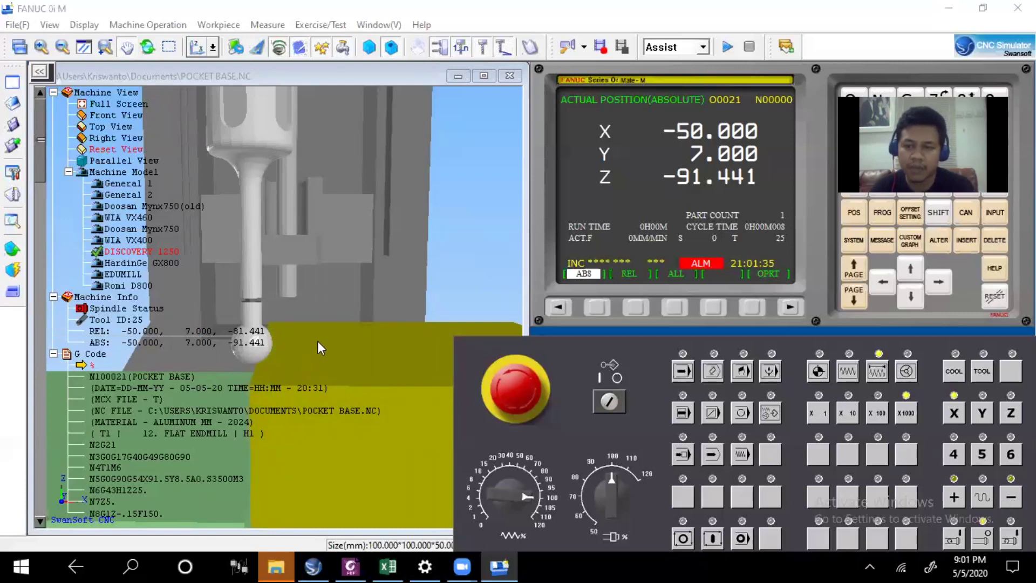
# Measure X0 into the G54 X work offset and return to the absolute position display.
pyautogui.click(903, 212)
pyautogui.click(631, 176)
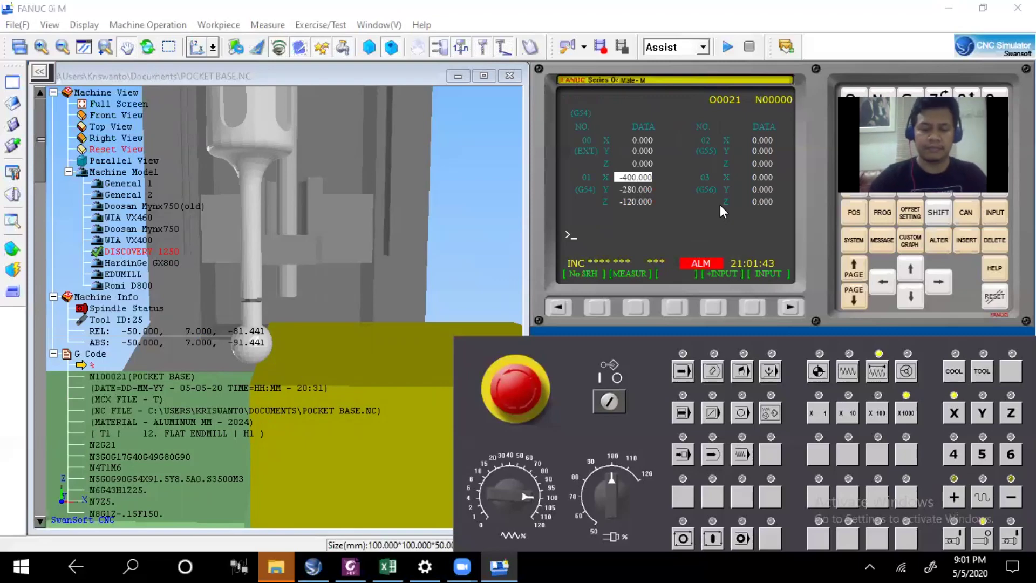
pyautogui.write('X0.')
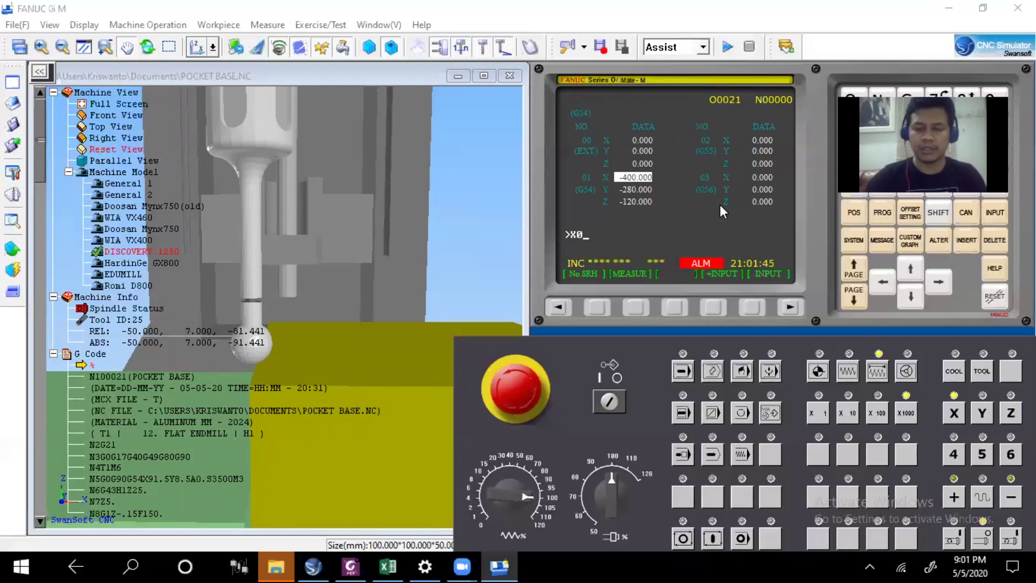
pyautogui.click(650, 274)
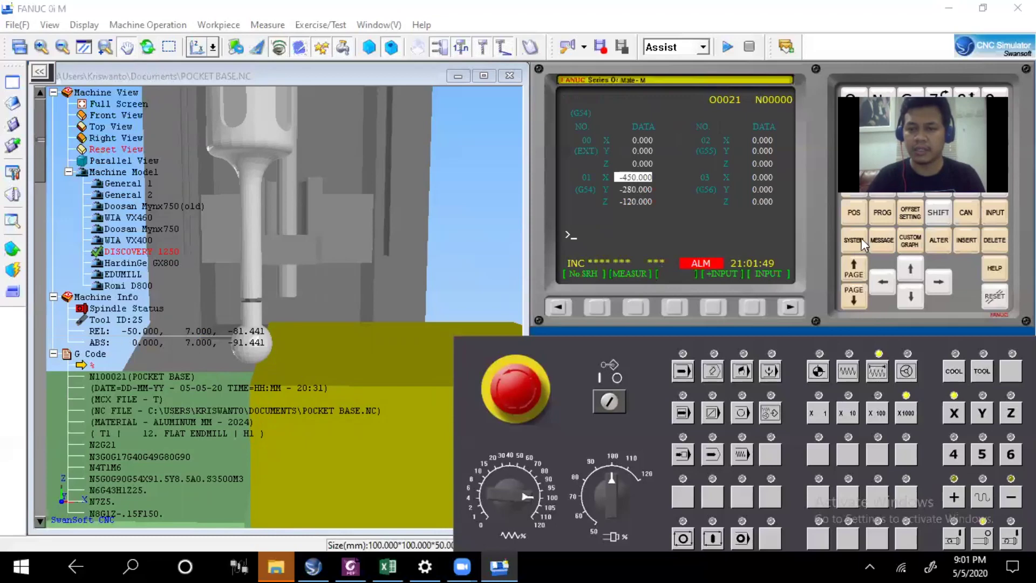
pyautogui.click(857, 210)
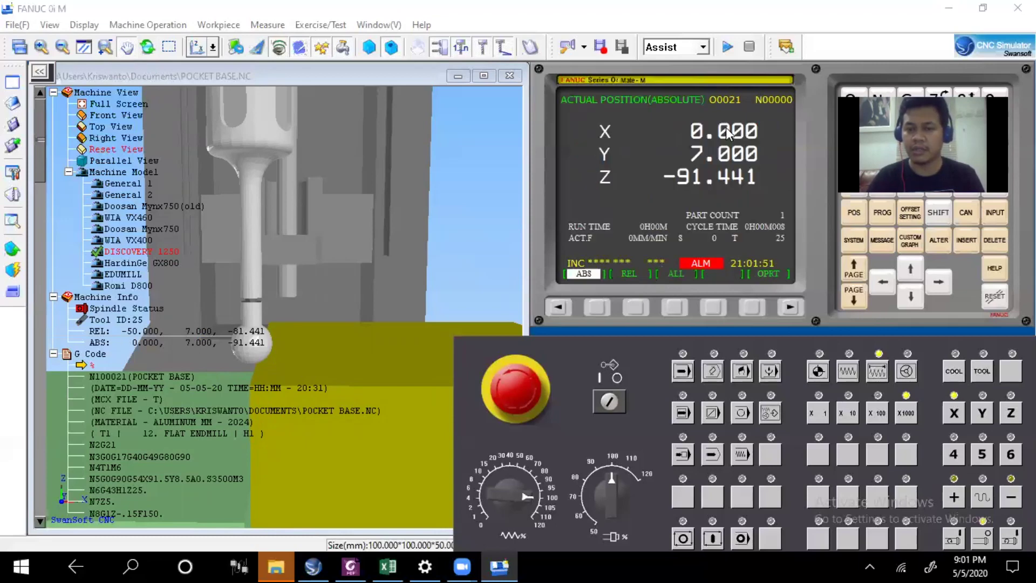
# Move the edge finder inward over the workpiece to X 6.000 with the X1000 increment.
pyautogui.moveTo(315, 318); pyautogui.dragTo(322, 227)
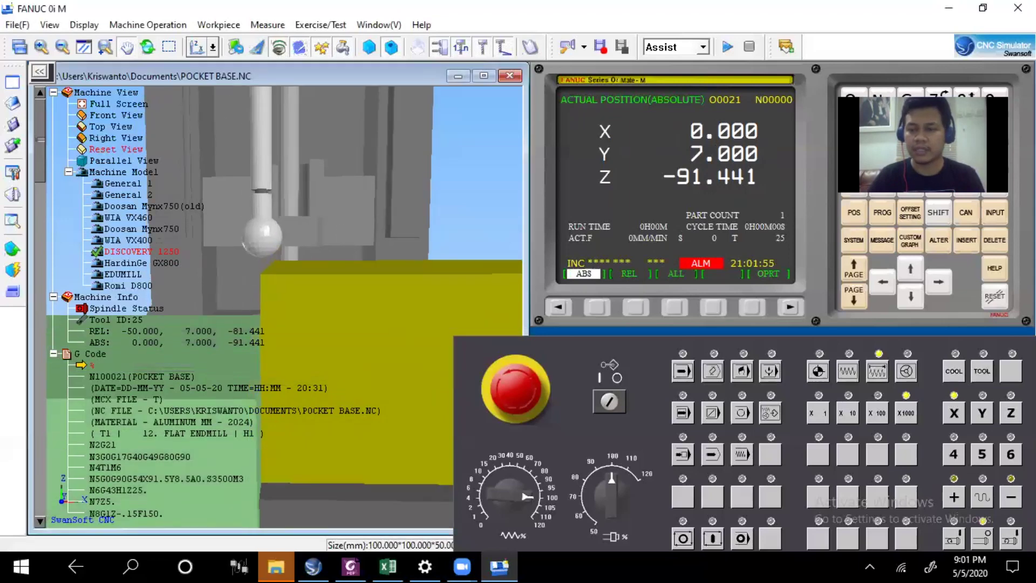
pyautogui.click(982, 414)
pyautogui.click(982, 415)
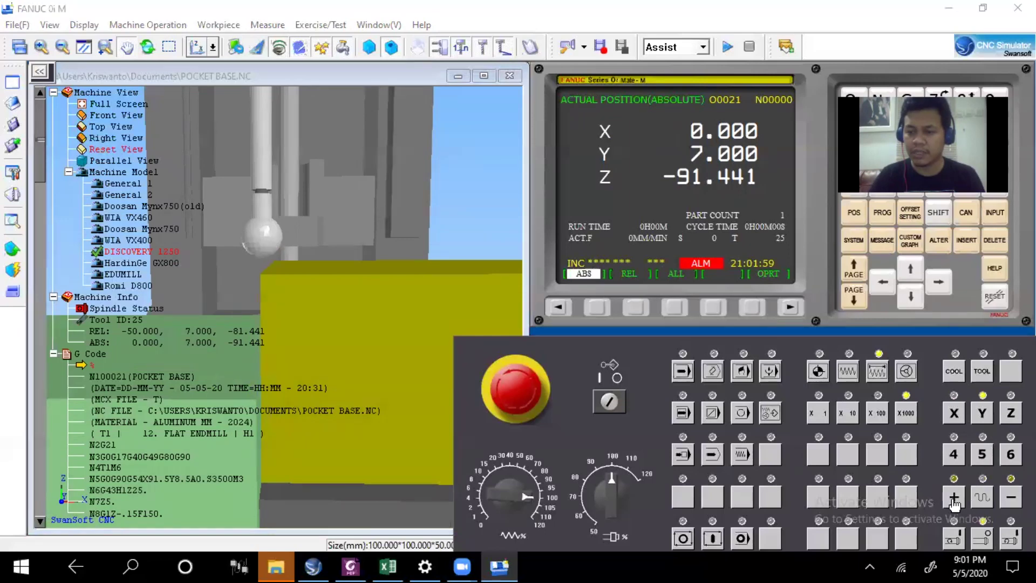
pyautogui.moveTo(392, 220); pyautogui.dragTo(364, 271)
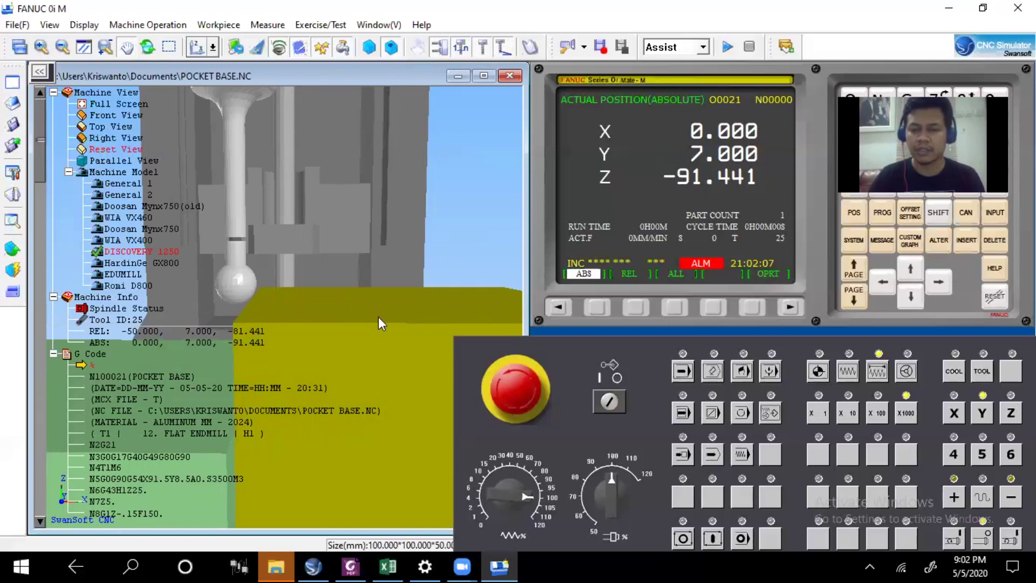
pyautogui.click(964, 419)
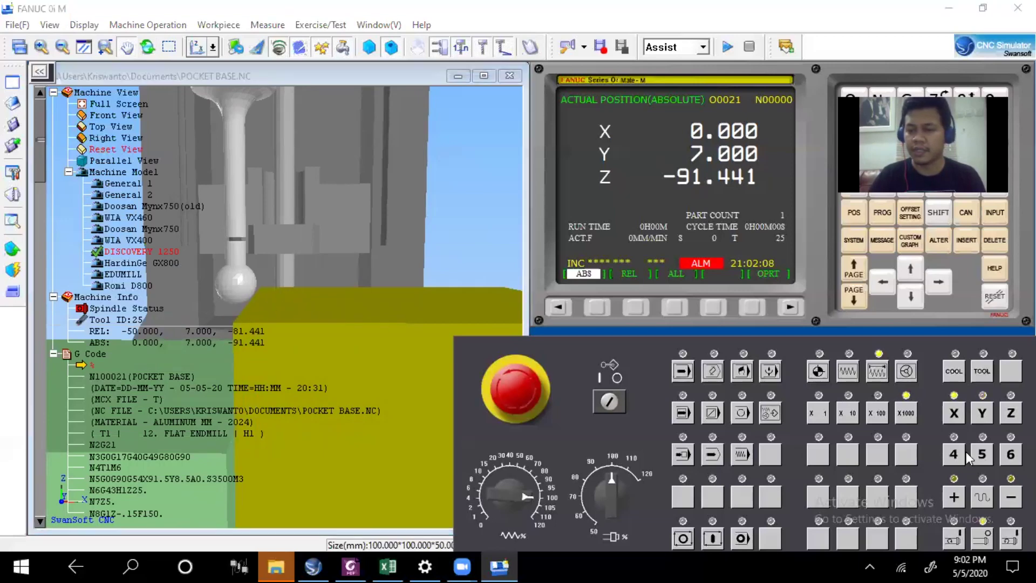
pyautogui.click(954, 497)
pyautogui.click(954, 496)
pyautogui.click(954, 497)
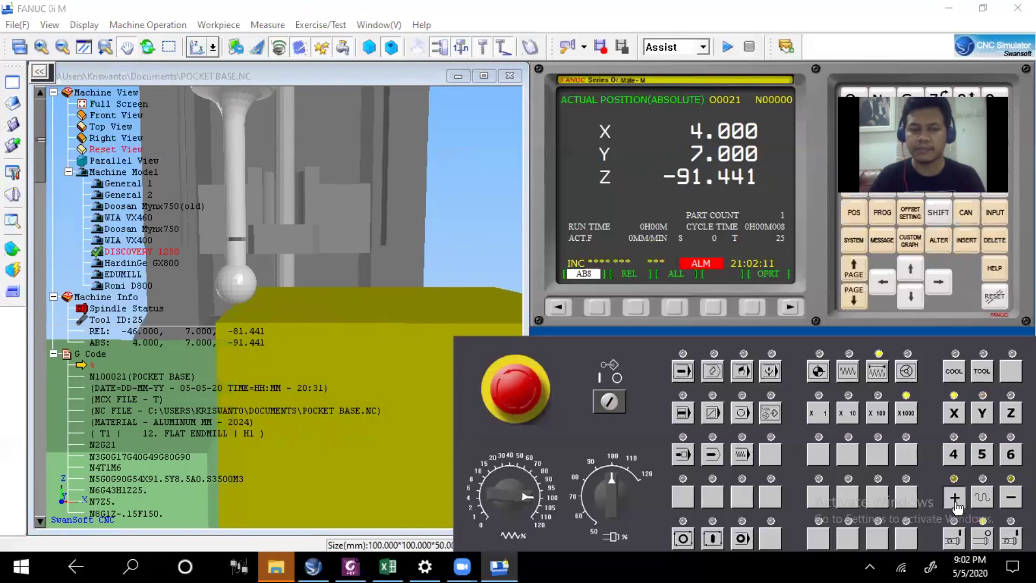
pyautogui.click(953, 496)
# Move the edge finder further over the workpiece's top face to Y 11.000 and X 12.000.
pyautogui.click(982, 413)
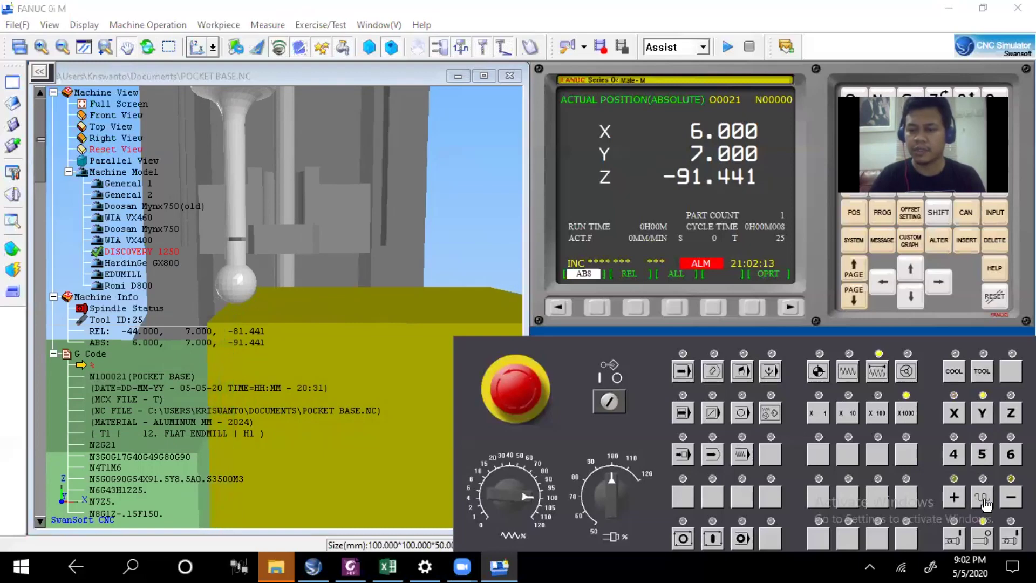
pyautogui.click(954, 496)
pyautogui.click(954, 497)
pyautogui.click(954, 497)
pyautogui.click(954, 496)
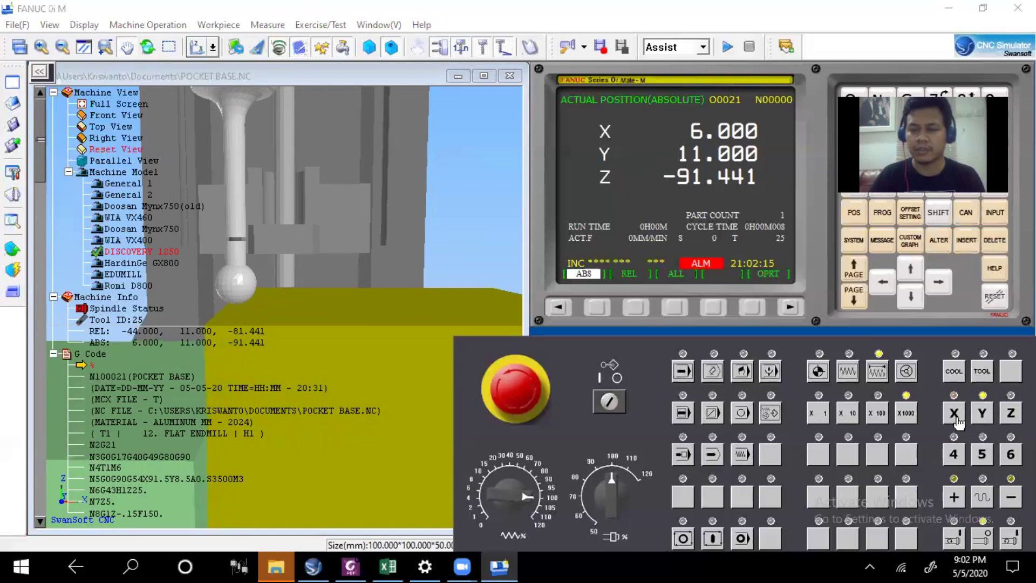
pyautogui.click(954, 415)
pyautogui.click(953, 497)
pyautogui.click(953, 498)
pyautogui.click(953, 498)
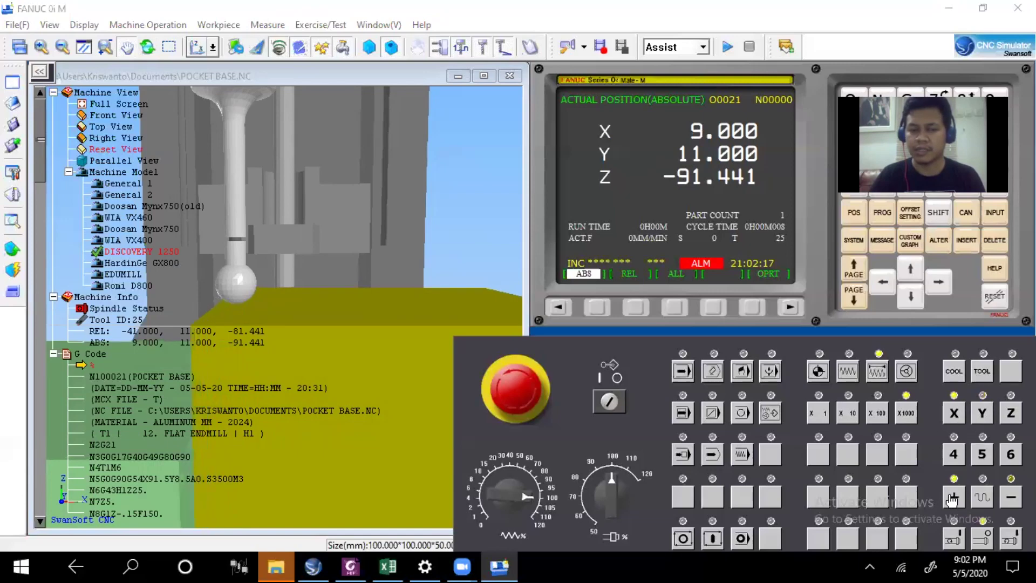
pyautogui.click(953, 497)
pyautogui.click(952, 498)
pyautogui.click(953, 497)
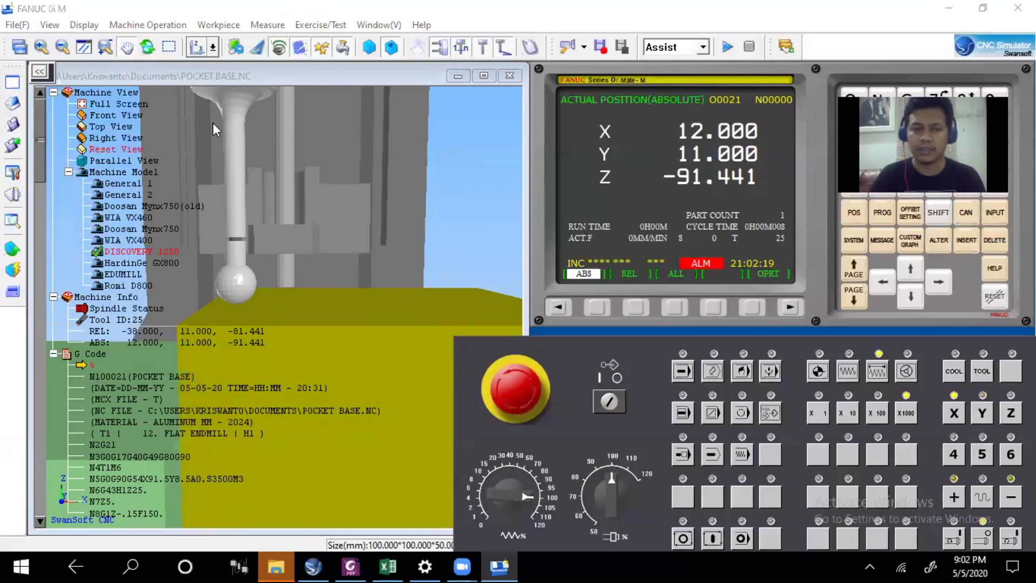
# Collapse the G Code, Machine Model and Machine View branches to clear the view of the edge finder's tip.
pyautogui.click(205, 50)
pyautogui.moveTo(261, 267); pyautogui.dragTo(246, 283)
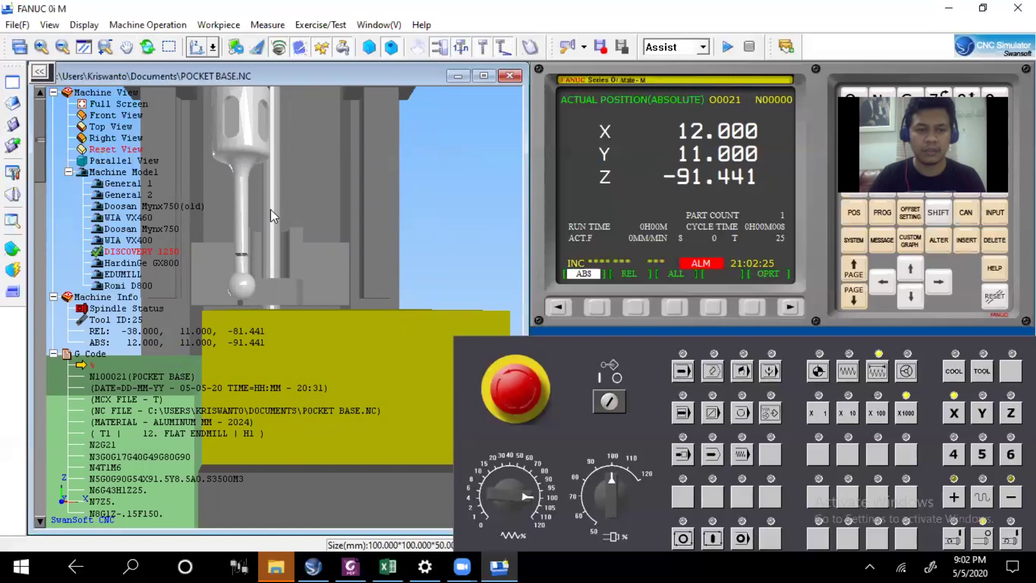
pyautogui.click(126, 47)
pyautogui.moveTo(308, 140); pyautogui.dragTo(309, 228)
pyautogui.scroll(3, 272, 296)
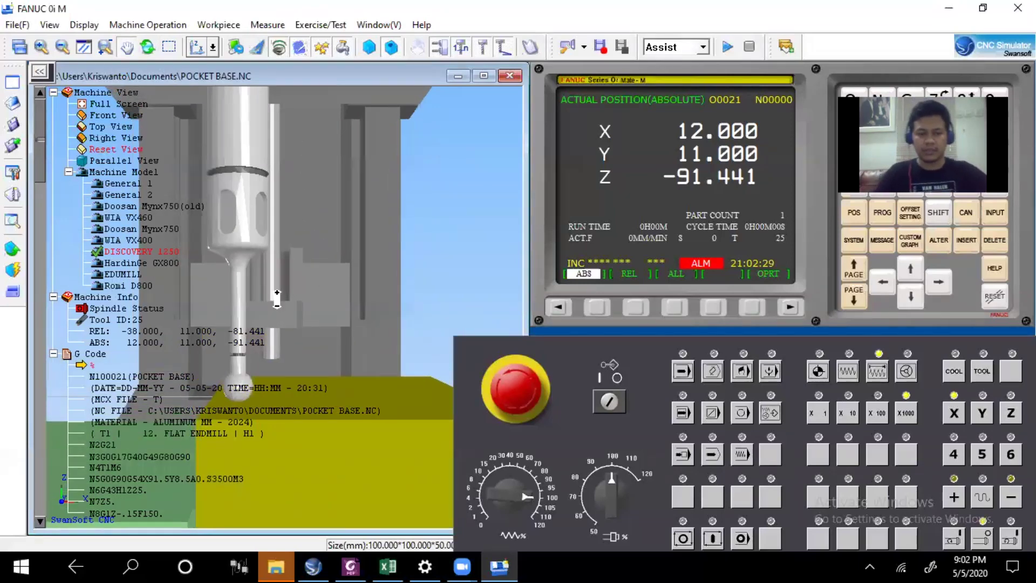
pyautogui.scroll(4, 265, 295)
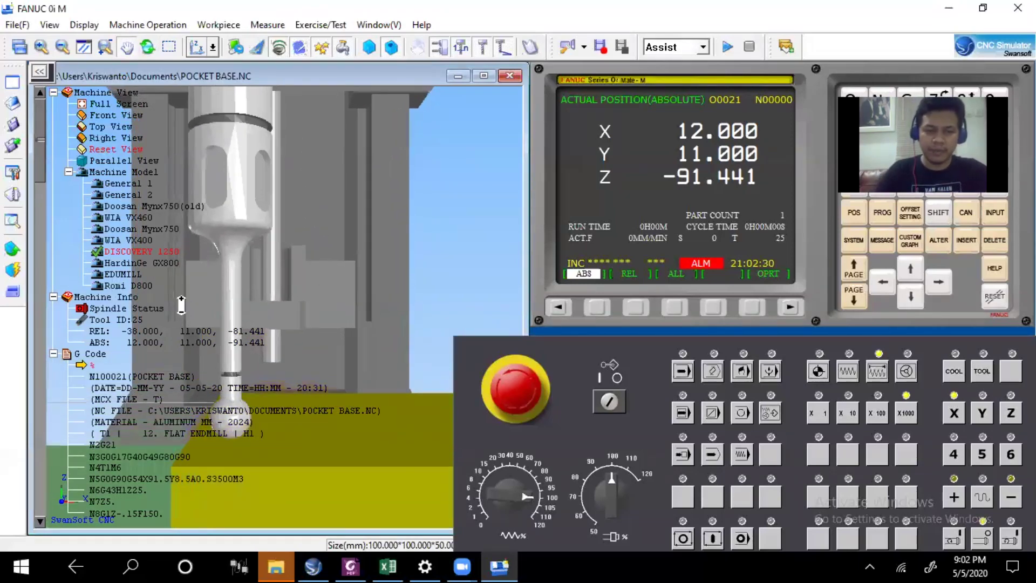
pyautogui.click(54, 354)
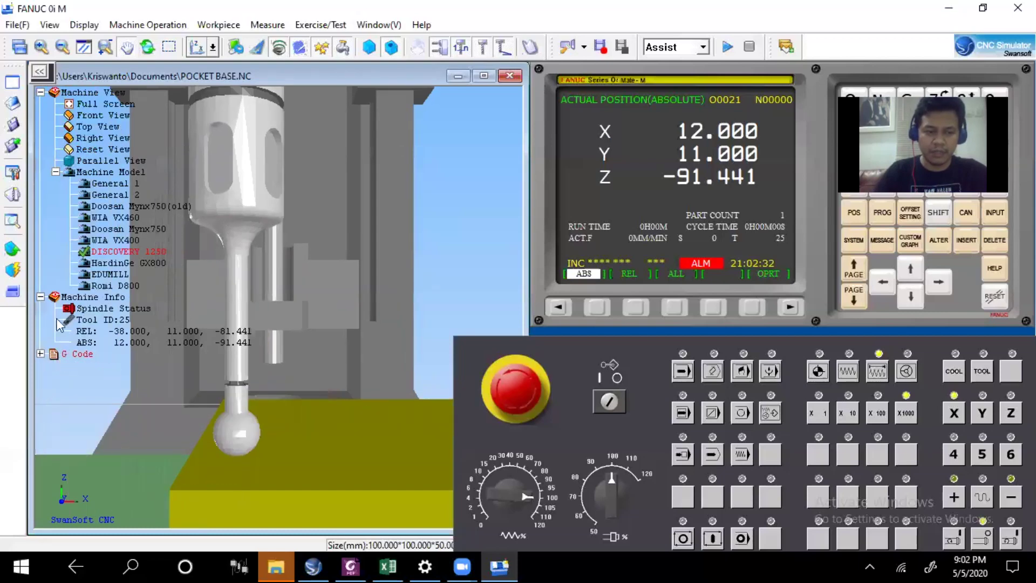
pyautogui.click(55, 172)
pyautogui.click(41, 93)
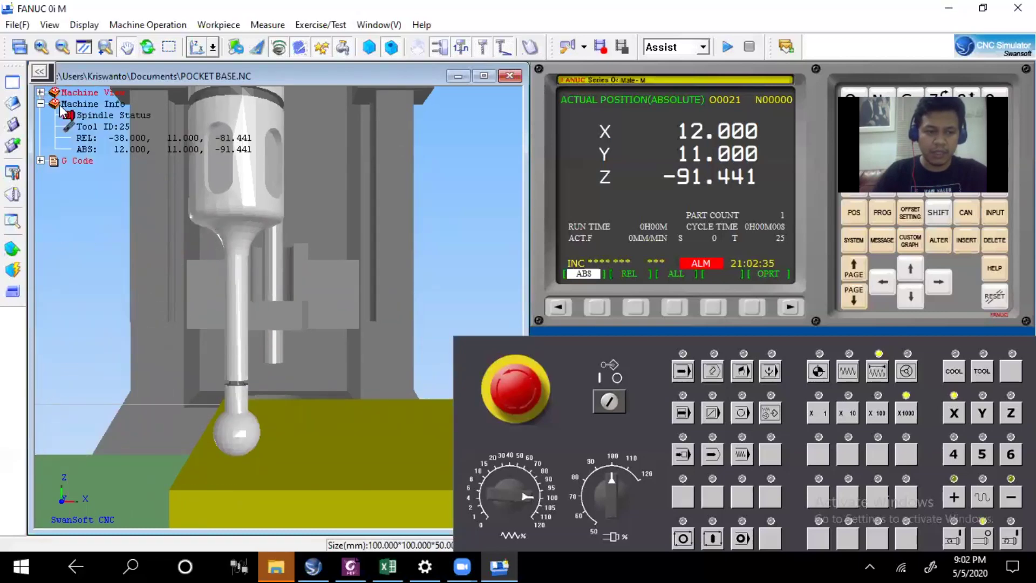
pyautogui.scroll(1, 305, 286)
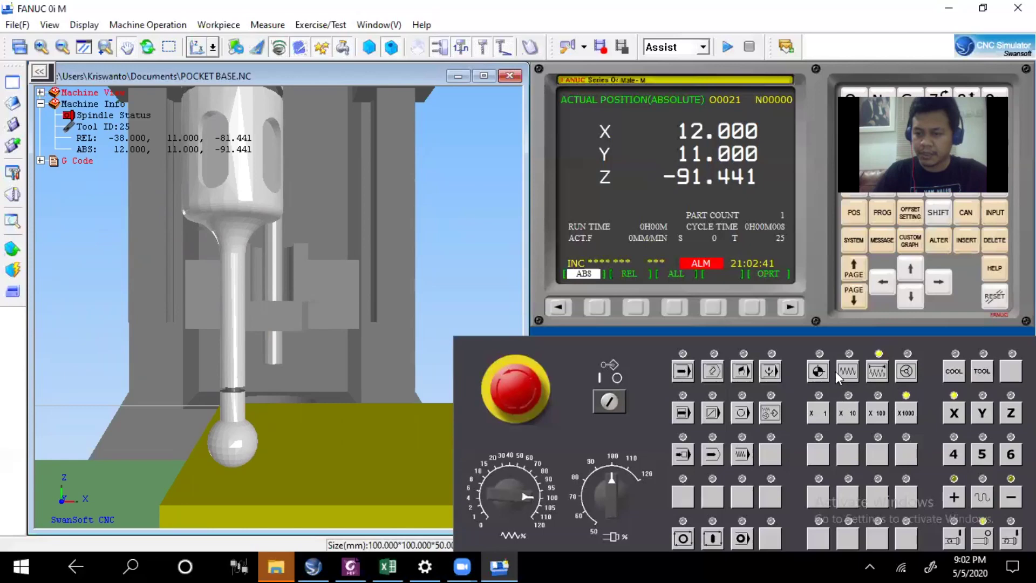
# Lower the edge finder onto the workpiece's top face to Z -95.441 in X1000 increments, and back off to Z -93.441.
pyautogui.click(1011, 413)
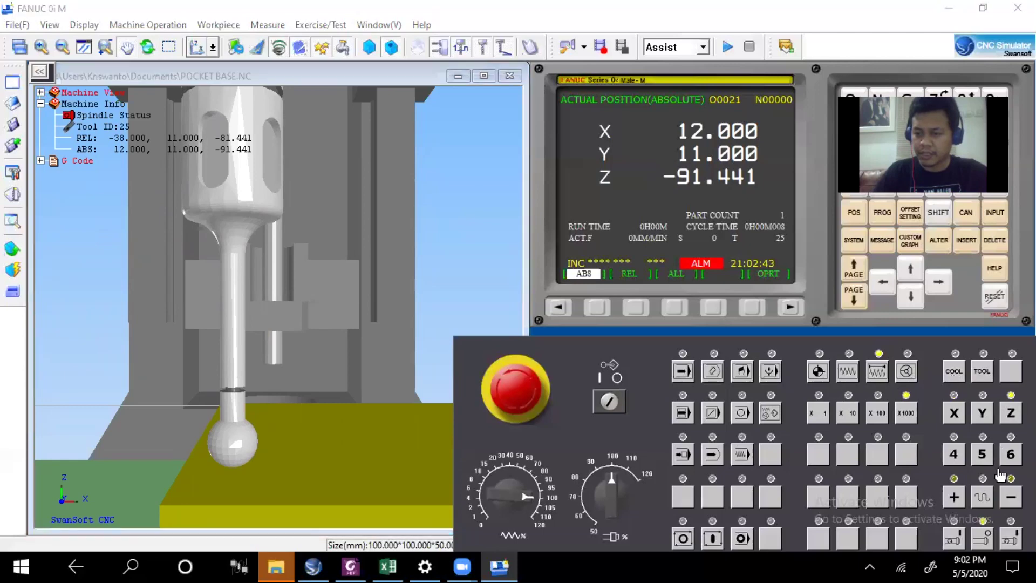
pyautogui.click(1012, 501)
pyautogui.click(1011, 502)
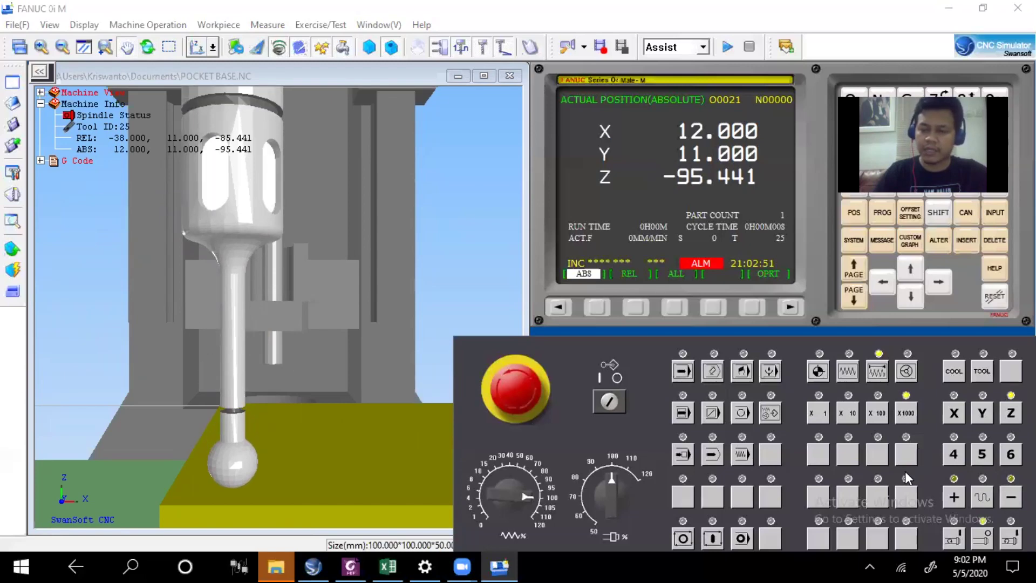
pyautogui.click(956, 500)
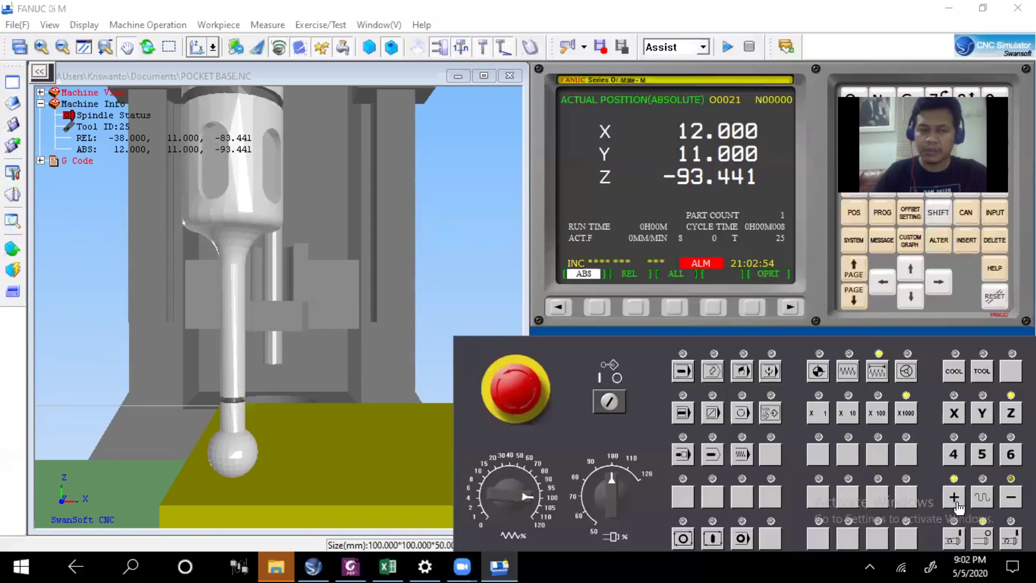
# Approach the top face again in X100 increments to Z -95.041, and back off to Z -94.941.
pyautogui.click(876, 413)
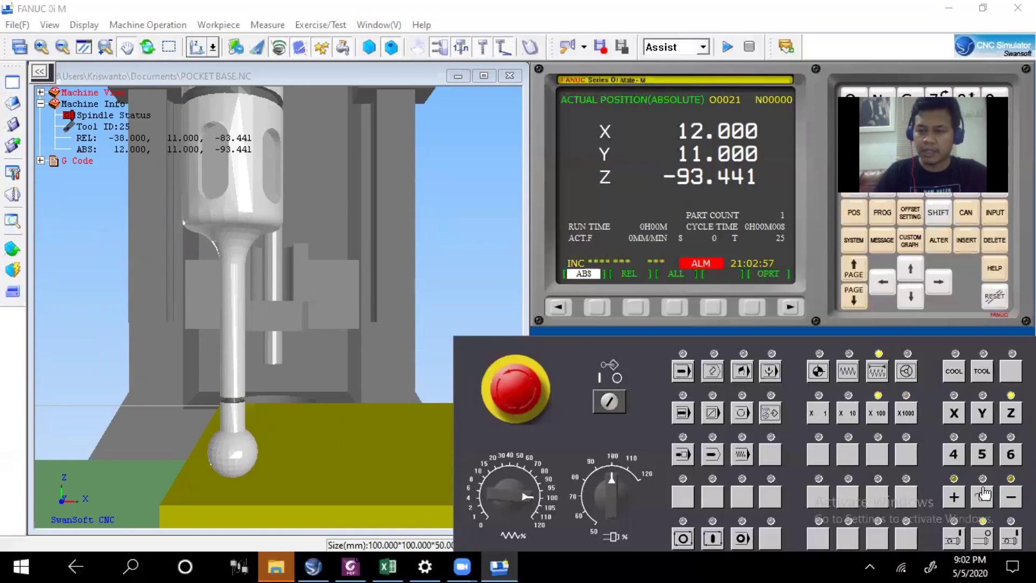
pyautogui.click(1011, 502)
pyautogui.click(1012, 502)
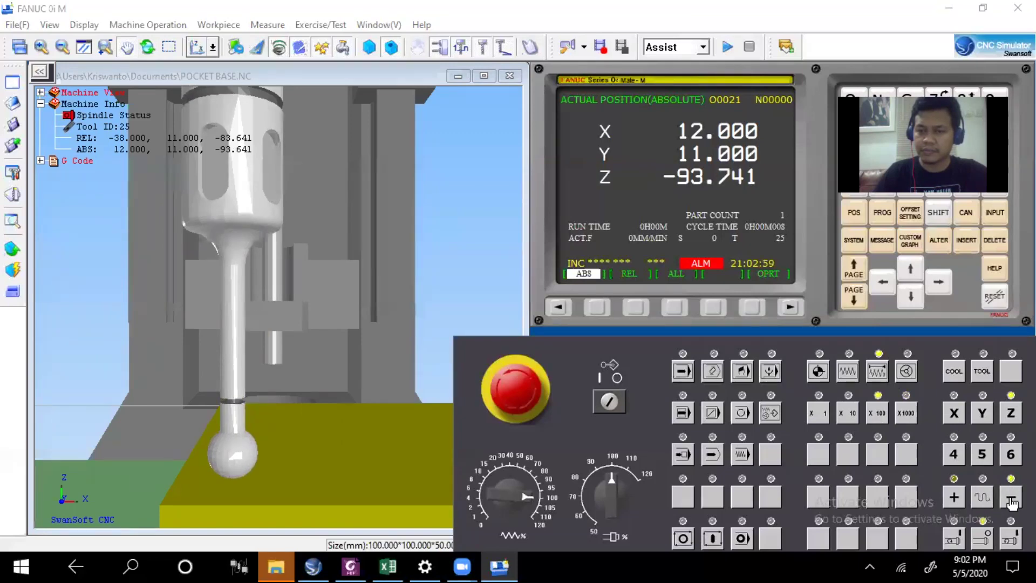
pyautogui.click(1011, 502)
pyautogui.click(1011, 502)
pyautogui.click(1012, 501)
pyautogui.click(1012, 501)
pyautogui.click(1011, 501)
pyautogui.click(1012, 502)
pyautogui.click(1012, 502)
pyautogui.click(1012, 502)
pyautogui.click(1012, 502)
pyautogui.click(1012, 502)
pyautogui.click(1011, 502)
pyautogui.click(1011, 501)
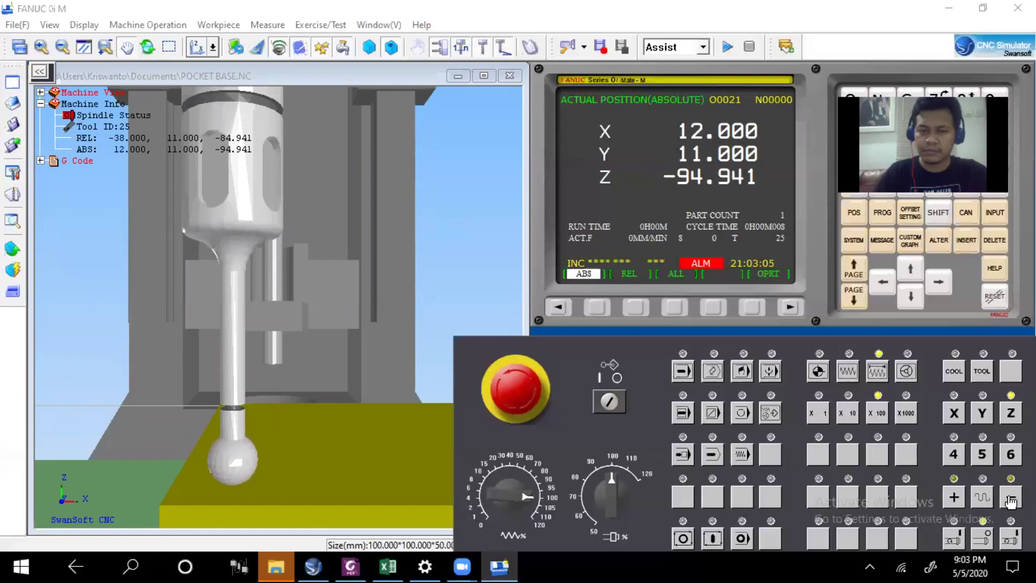
pyautogui.click(1011, 501)
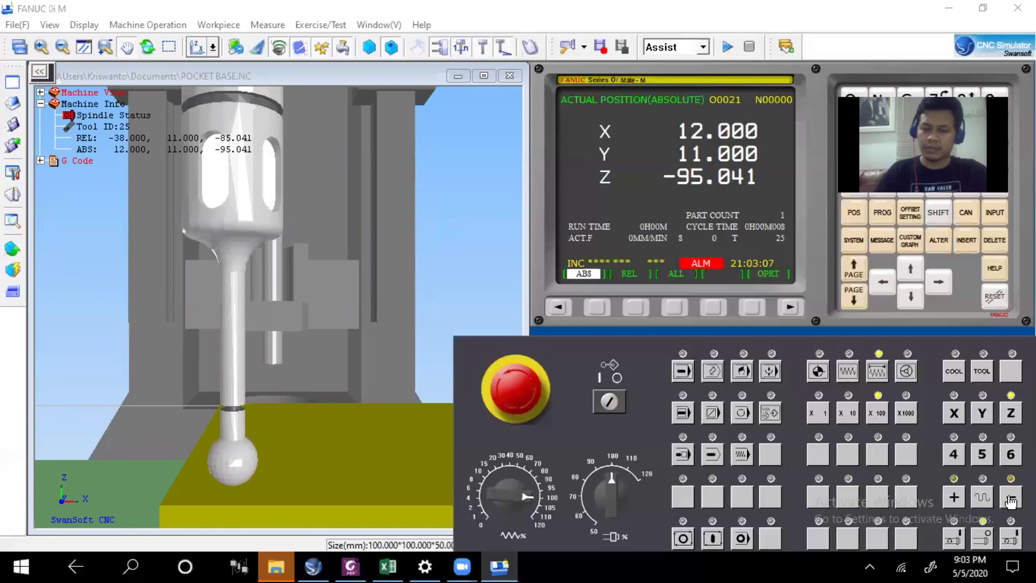
pyautogui.click(952, 496)
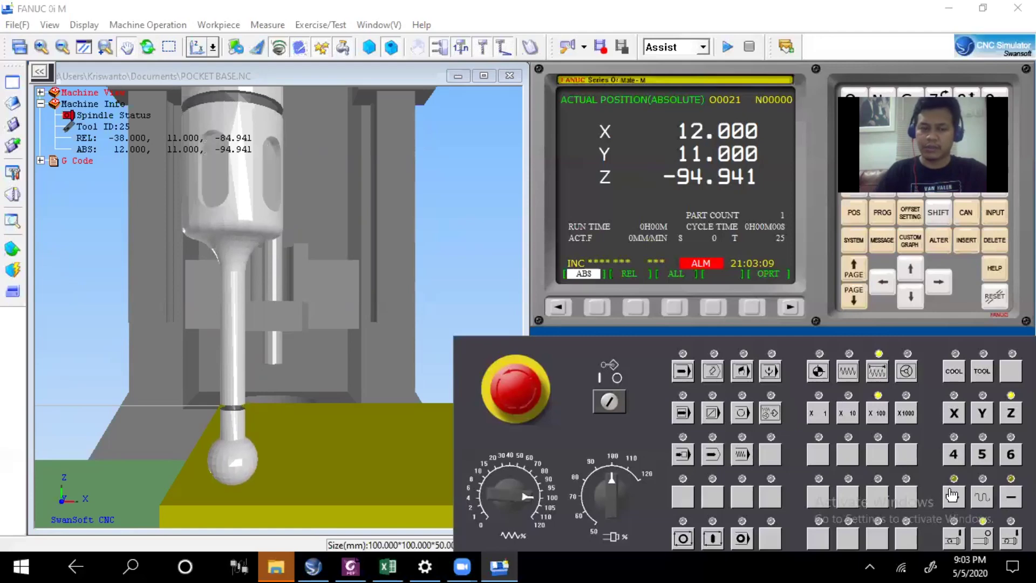
# Approach the workpiece's top face in X10 increments to Z -95.011, and back off to Z -94.981.
pyautogui.click(848, 415)
pyautogui.click(1011, 497)
pyautogui.click(1011, 497)
pyautogui.click(1011, 497)
pyautogui.click(1011, 497)
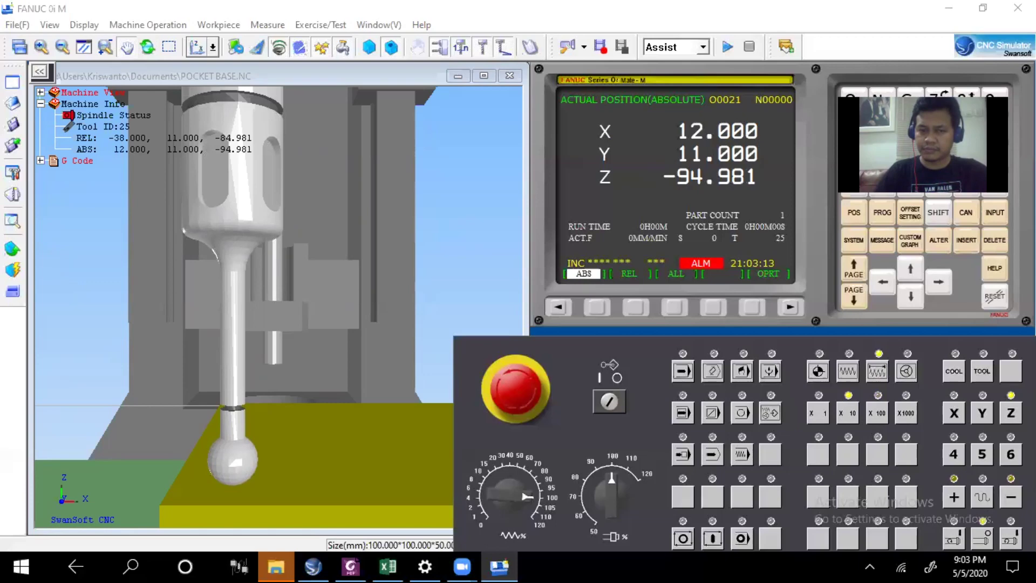
pyautogui.click(1011, 497)
pyautogui.click(1011, 497)
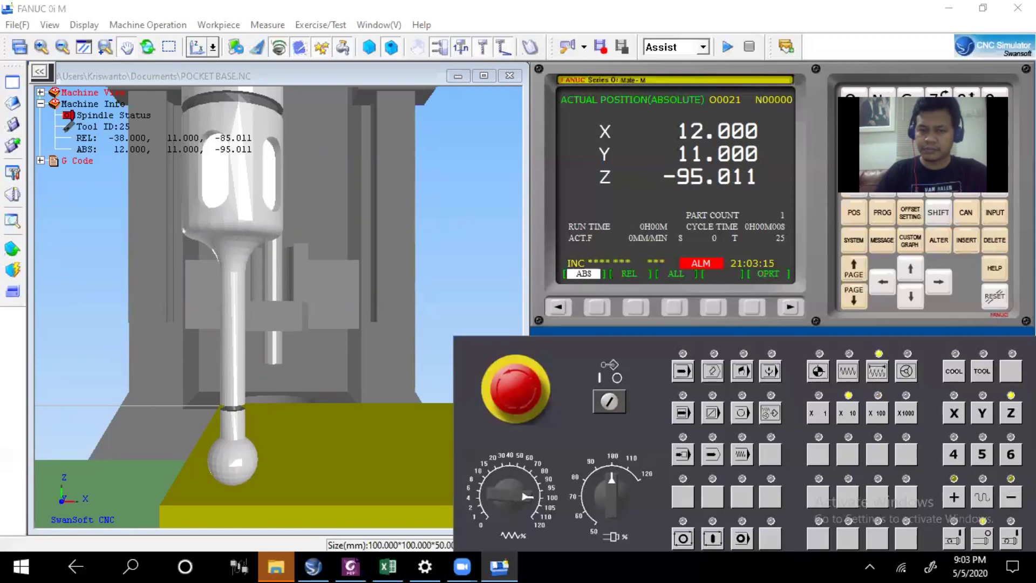
pyautogui.click(954, 497)
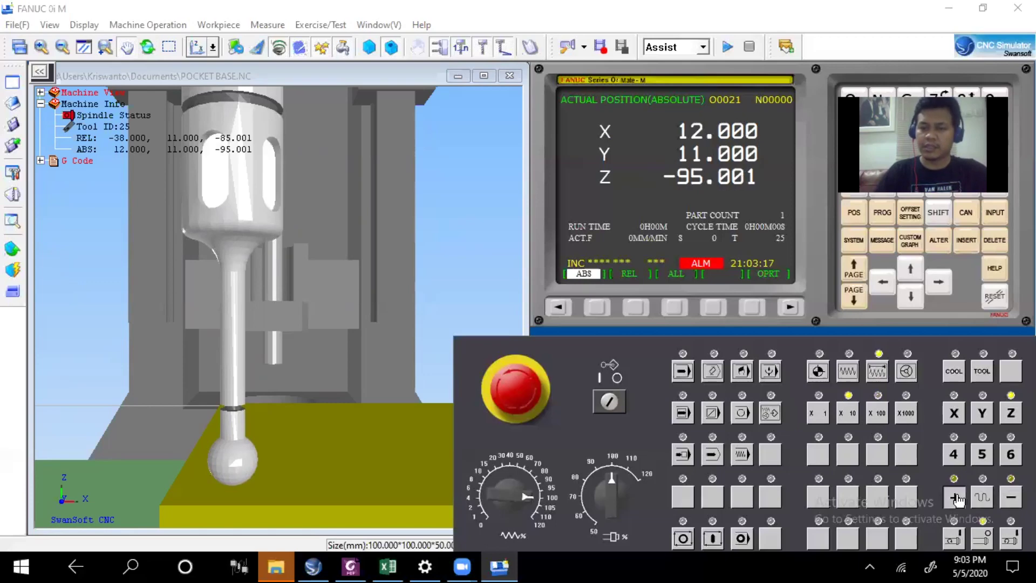
pyautogui.click(954, 497)
pyautogui.click(954, 497)
# Lower the edge finder in X1 increments until it touches the workpiece's top face at Z -95.000.
pyautogui.click(820, 413)
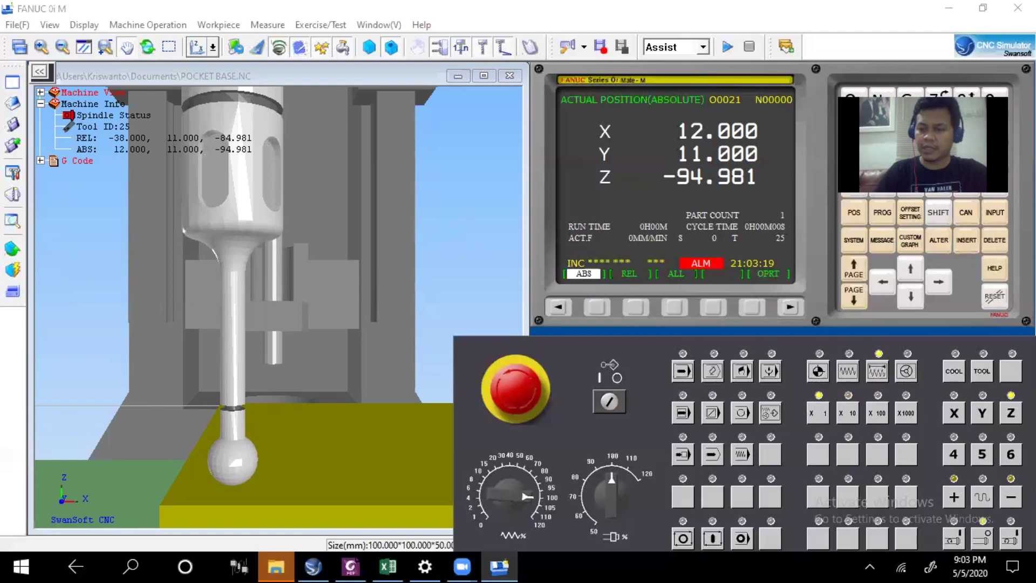
pyautogui.click(1010, 497)
pyautogui.click(1010, 497)
pyautogui.click(1011, 497)
pyautogui.click(1010, 497)
pyautogui.click(1011, 497)
pyautogui.click(1011, 497)
pyautogui.click(1010, 497)
pyautogui.click(1011, 497)
pyautogui.click(1011, 497)
pyautogui.click(1010, 496)
pyautogui.click(1010, 497)
pyautogui.click(1010, 497)
pyautogui.click(1011, 497)
pyautogui.click(1010, 496)
pyautogui.click(1011, 497)
pyautogui.click(1011, 497)
pyautogui.click(1011, 496)
pyautogui.click(1010, 497)
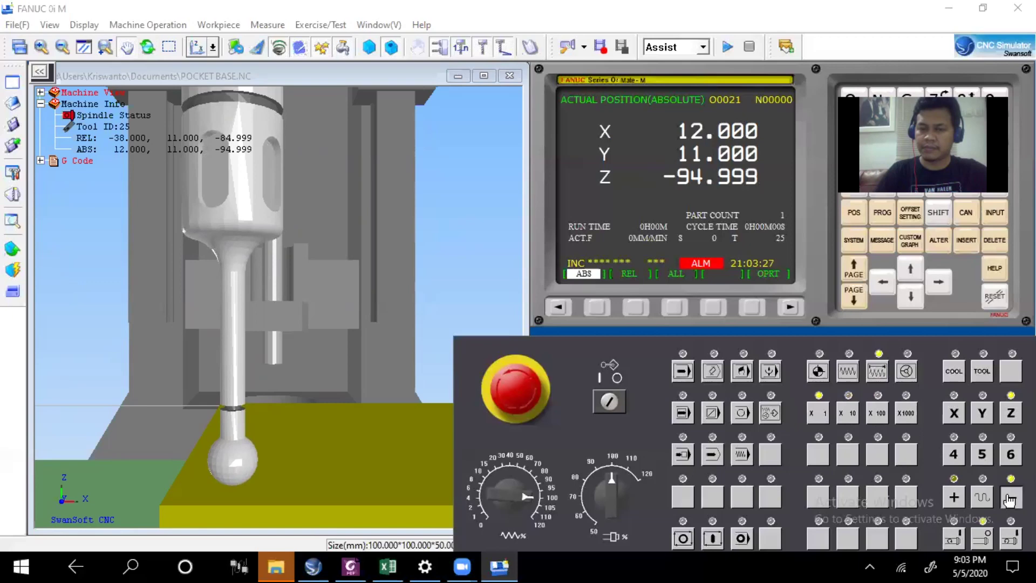
pyautogui.click(1010, 497)
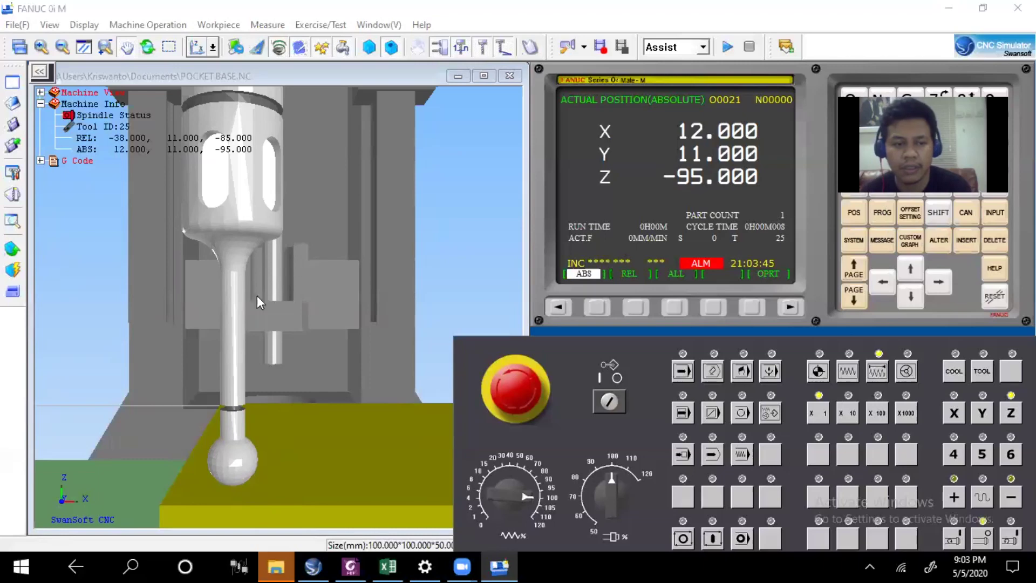
# Measure the G54 Z offset at the touched top face with the value Z0.
pyautogui.click(907, 216)
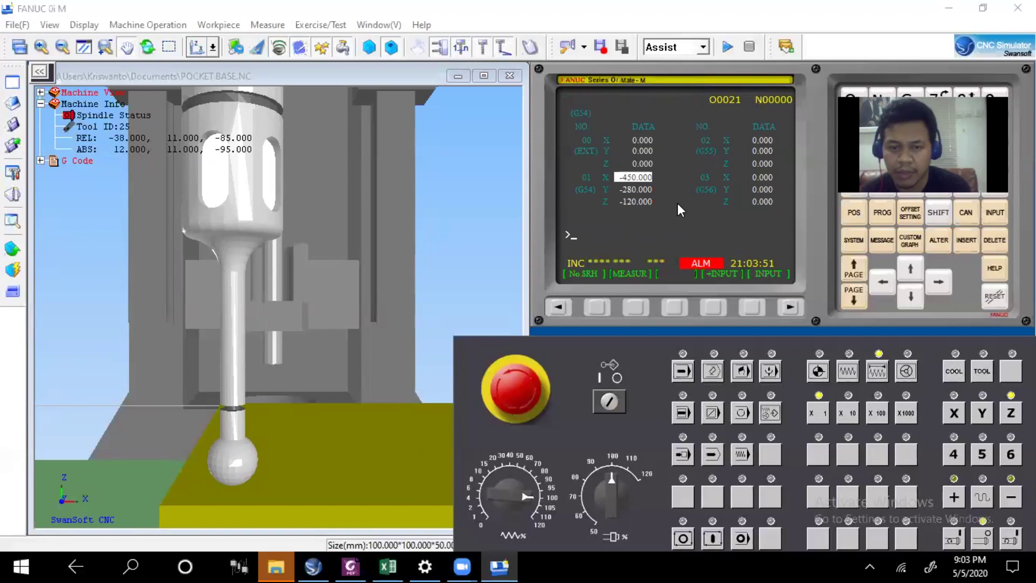
pyautogui.press('Down')
pyautogui.press('Down')
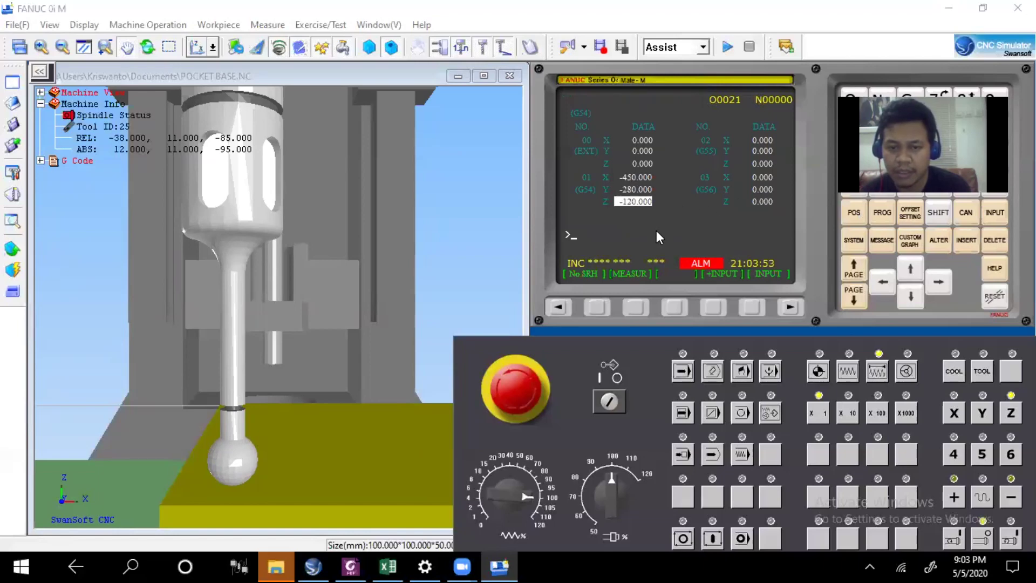
pyautogui.write('Z0.')
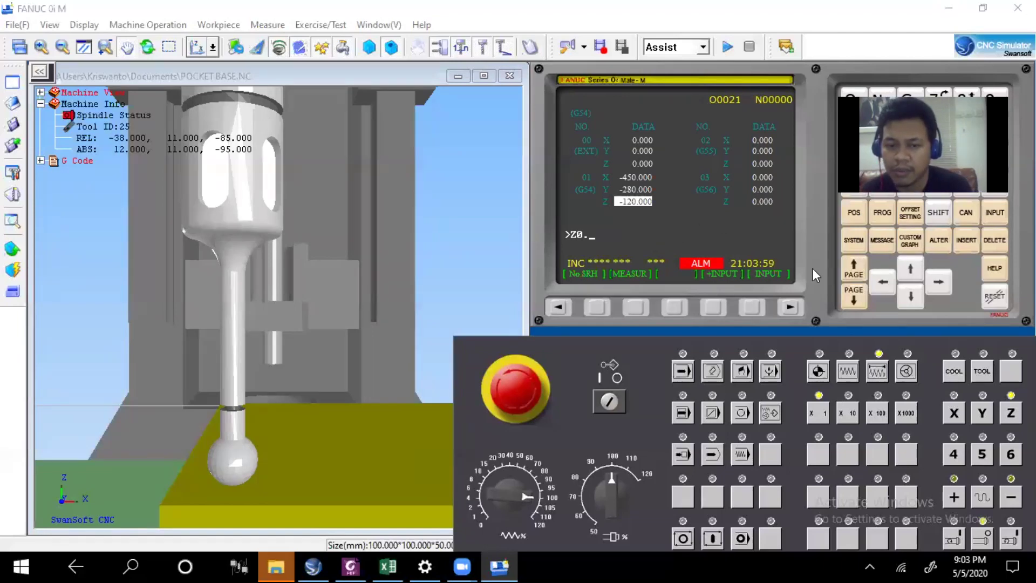
pyautogui.press('F2')
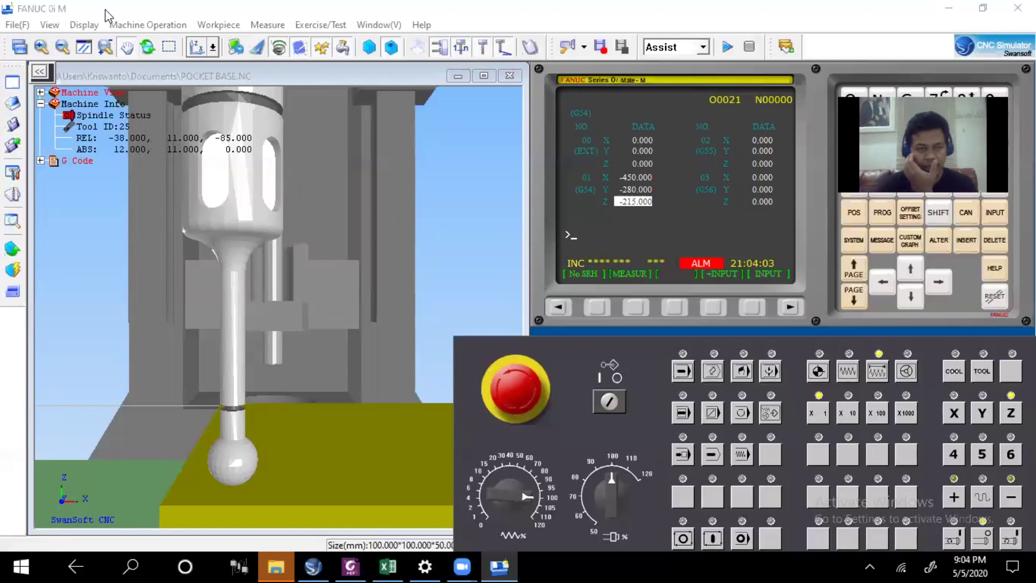
# Unload the edge finder from the spindle, and check the OP-20 (Optical) model's dimensions in the edge finder selection.
pyautogui.click(116, 26)
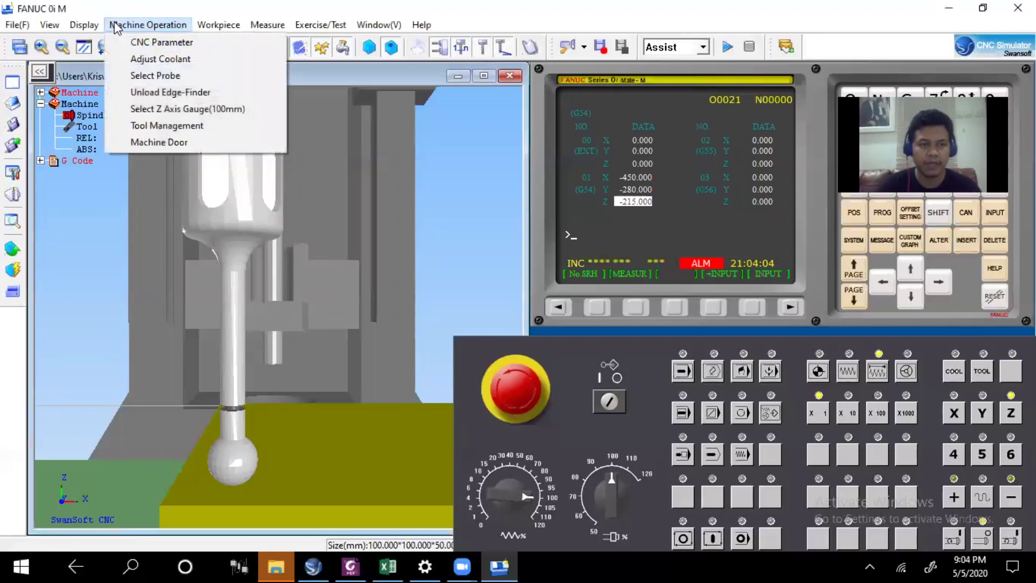
pyautogui.click(167, 92)
pyautogui.click(147, 25)
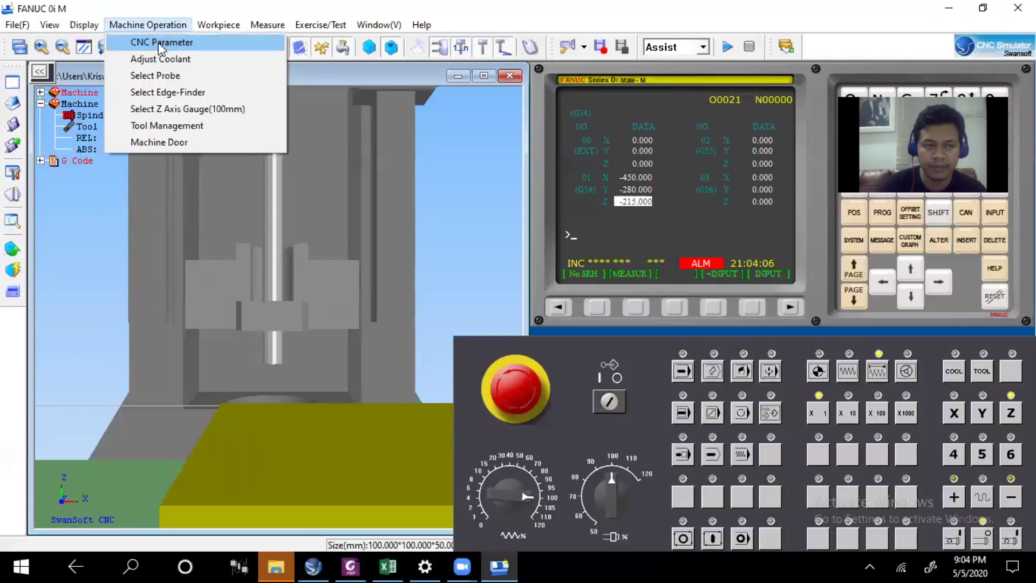
pyautogui.click(173, 91)
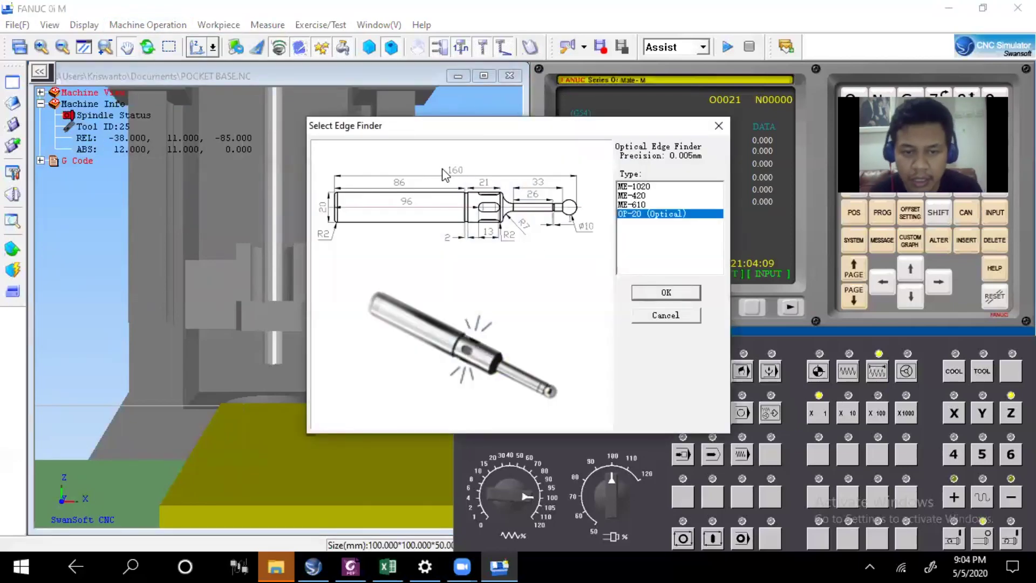
pyautogui.click(666, 292)
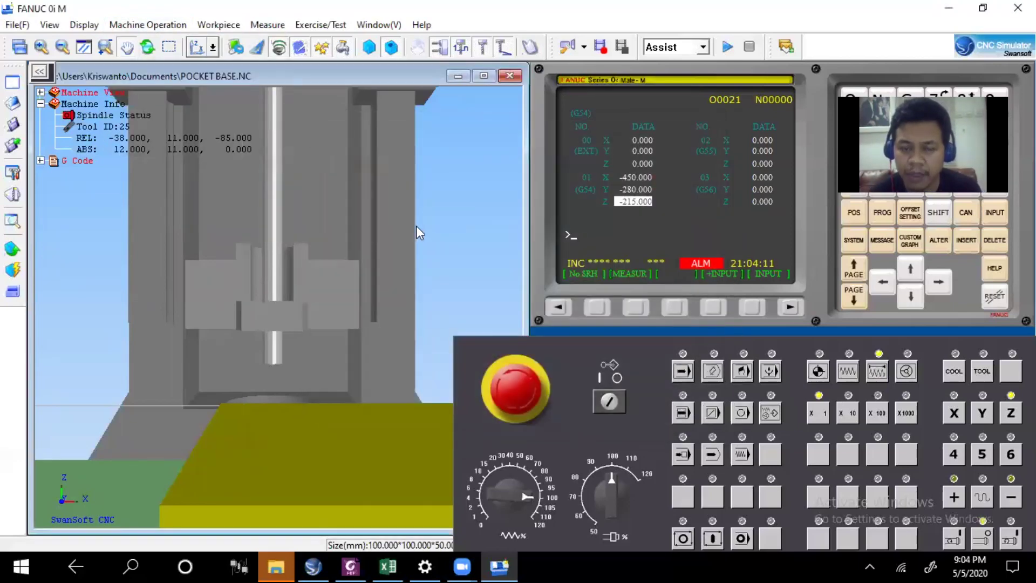
# Return the X, Y and Z axes to the machine reference point.
pyautogui.scroll(-5, 365, 249)
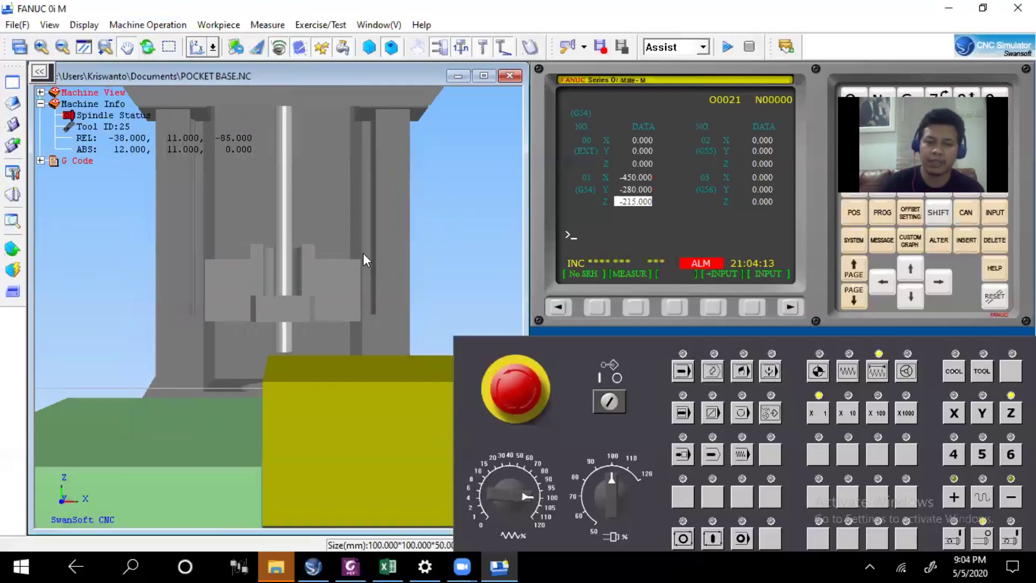
pyautogui.scroll(-2, 384, 280)
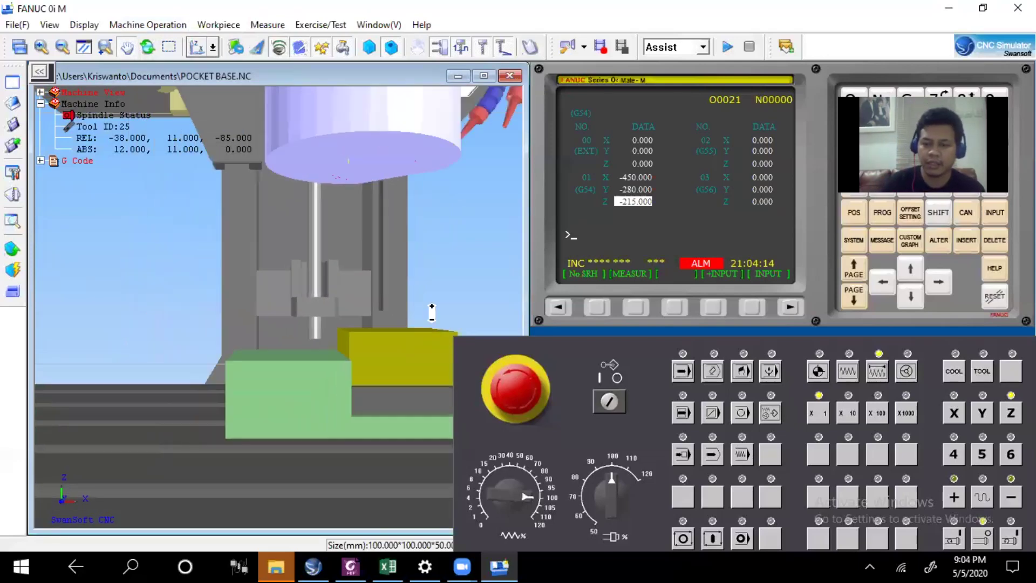
pyautogui.click(818, 370)
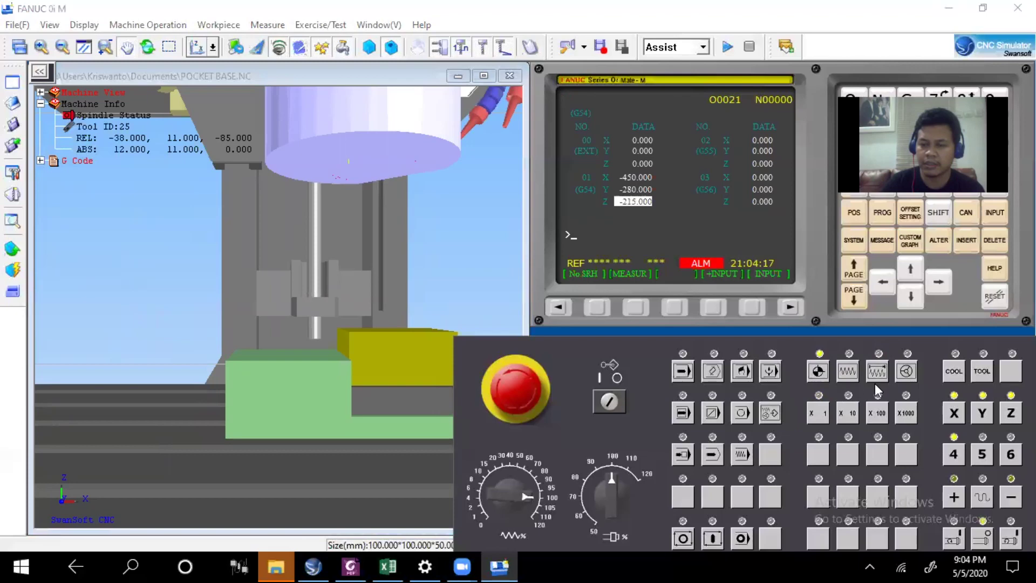
pyautogui.click(953, 413)
pyautogui.click(981, 413)
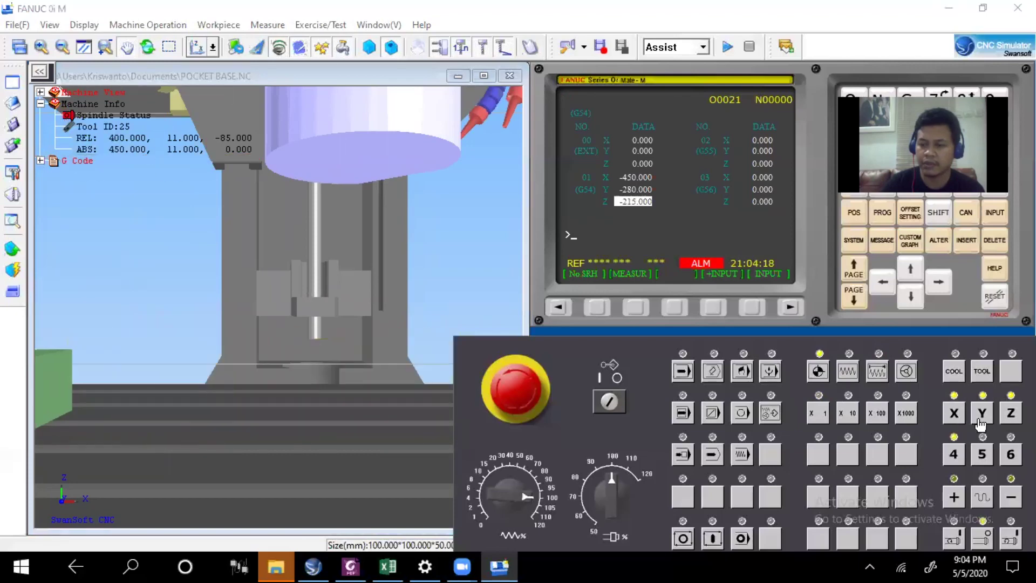
pyautogui.click(1011, 413)
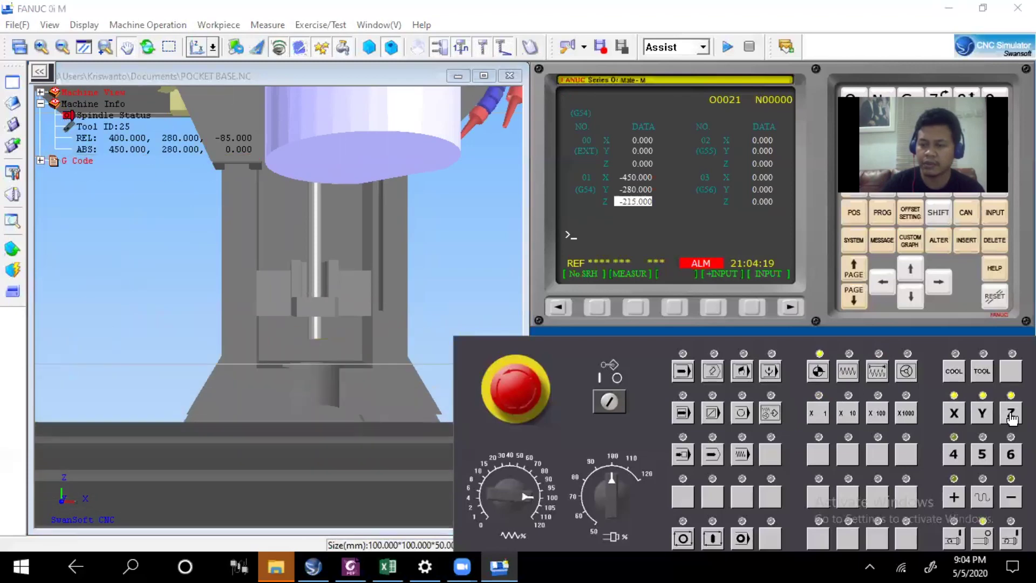
# Add the 12 mm flat end mill, tool 002, to Tool Station 1 of the tool magazine.
pyautogui.click(171, 25)
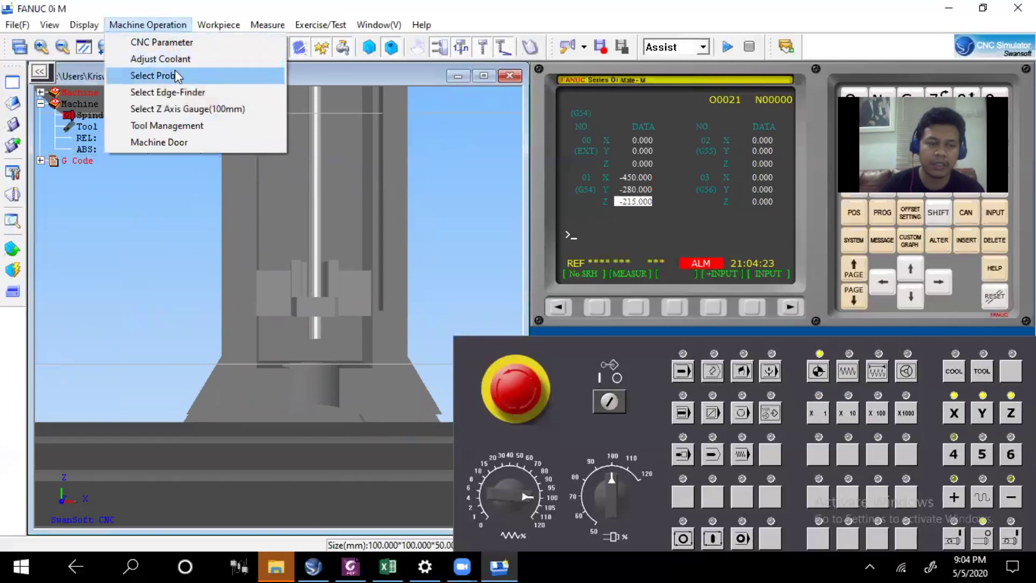
pyautogui.click(192, 125)
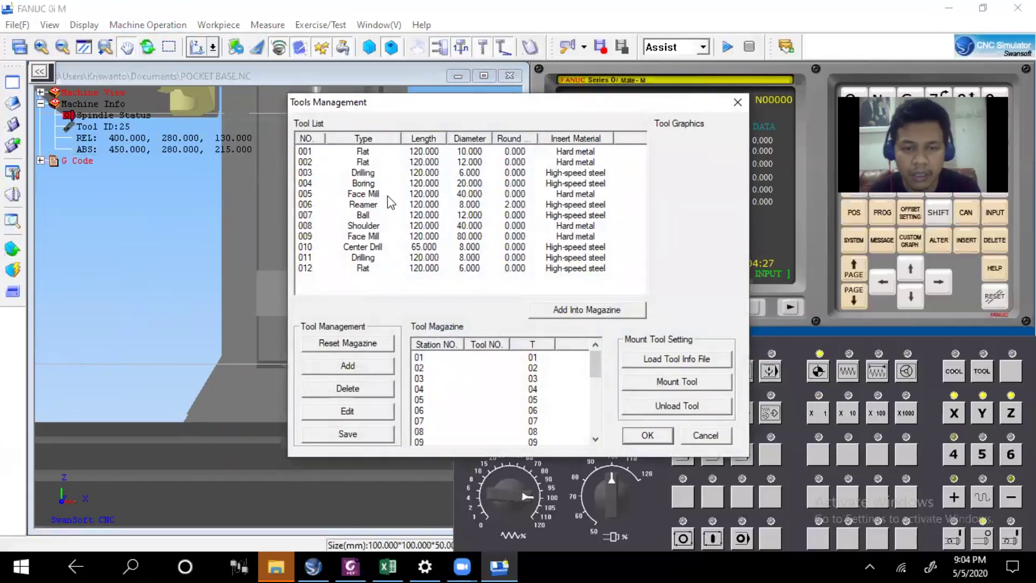
pyautogui.click(362, 162)
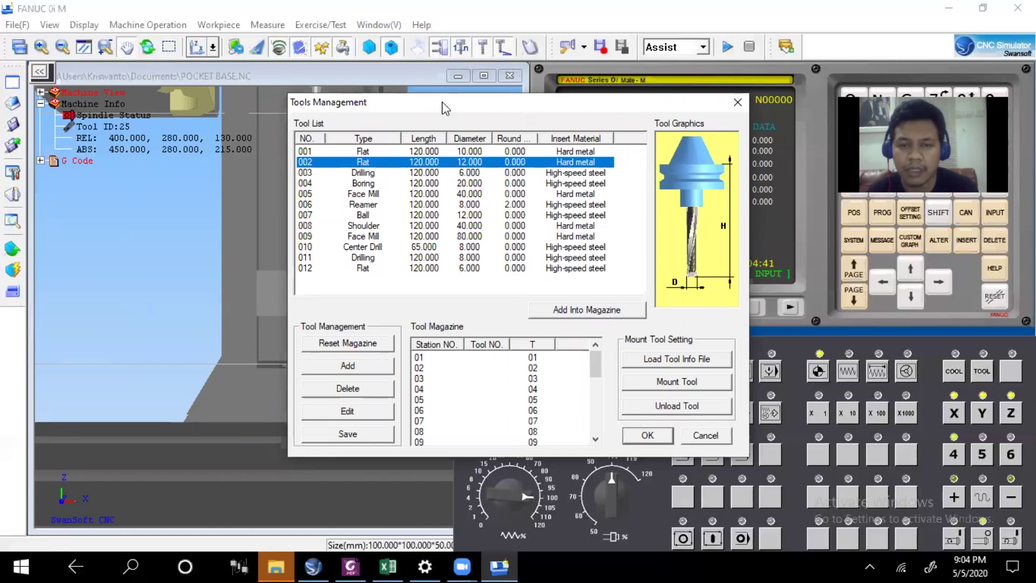
pyautogui.moveTo(442, 101); pyautogui.dragTo(264, 126)
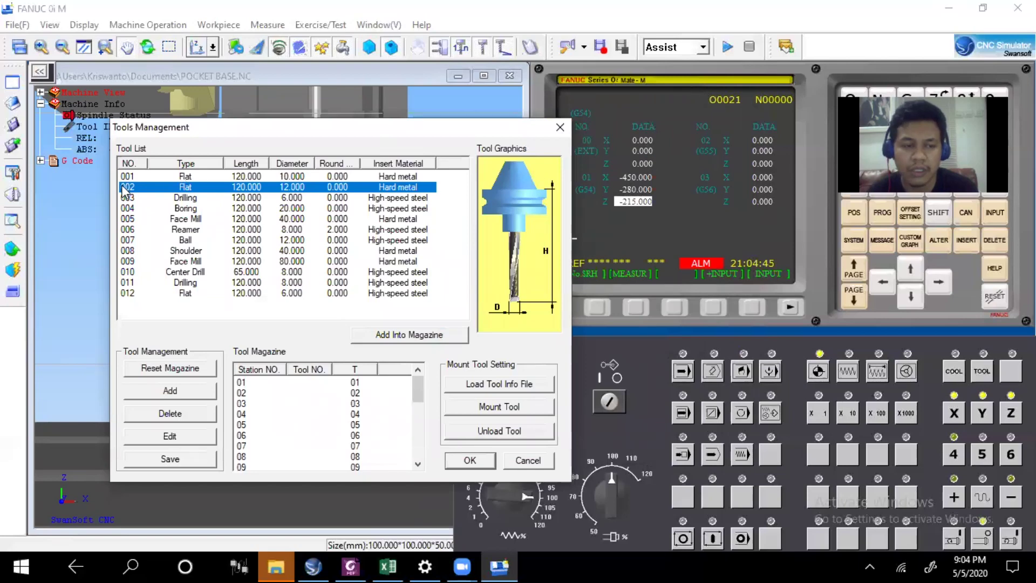
pyautogui.click(418, 335)
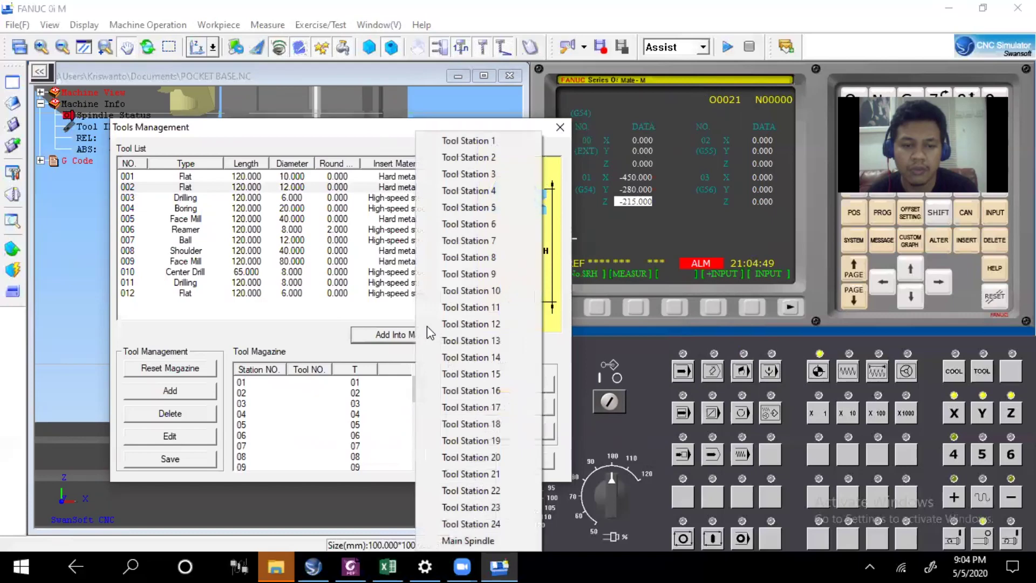
pyautogui.click(489, 141)
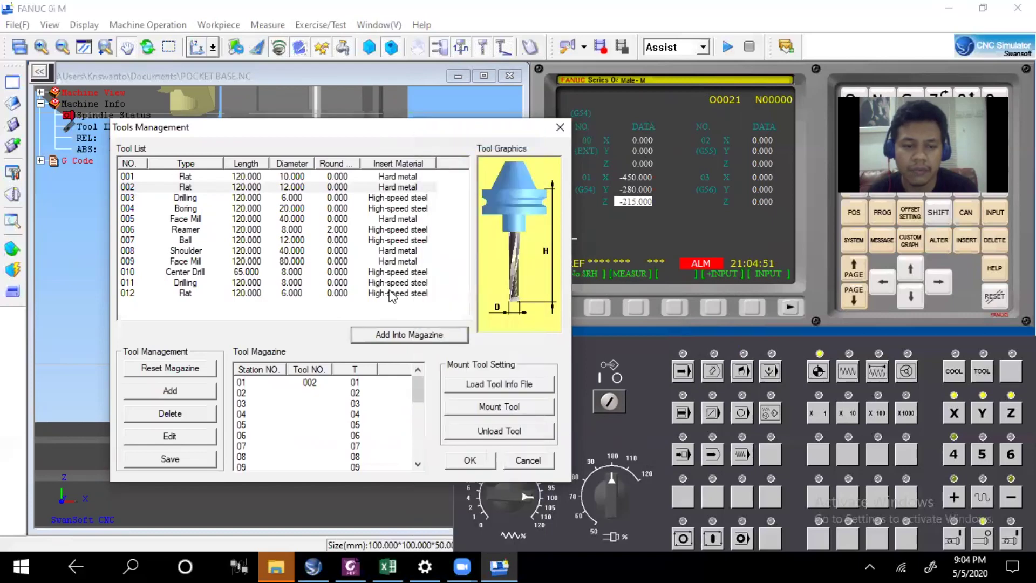
# Review tool 002's parameters in its edit dialog, and accept the tool magazine setup.
pyautogui.click(309, 384)
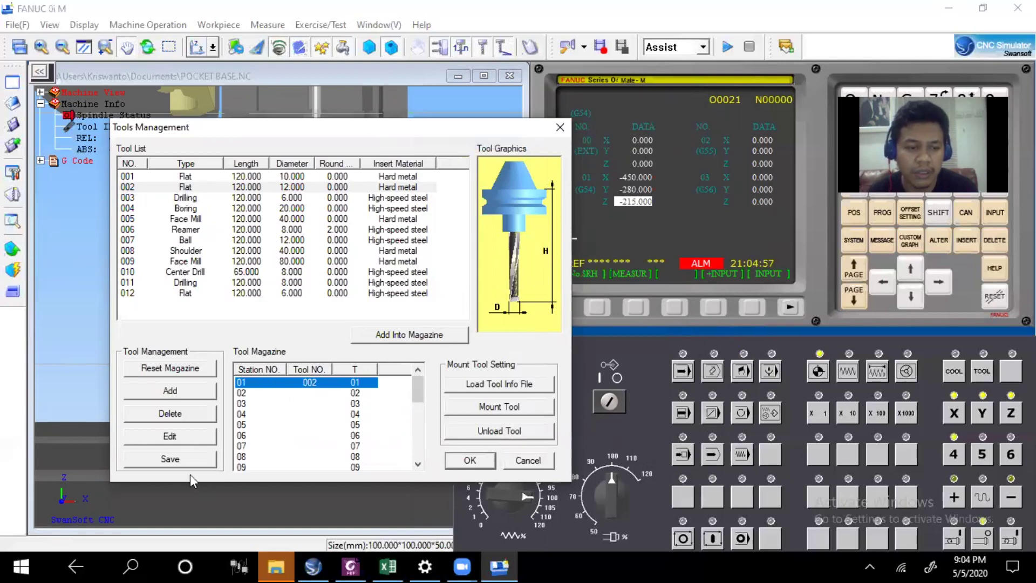
pyautogui.click(193, 187)
pyautogui.click(184, 437)
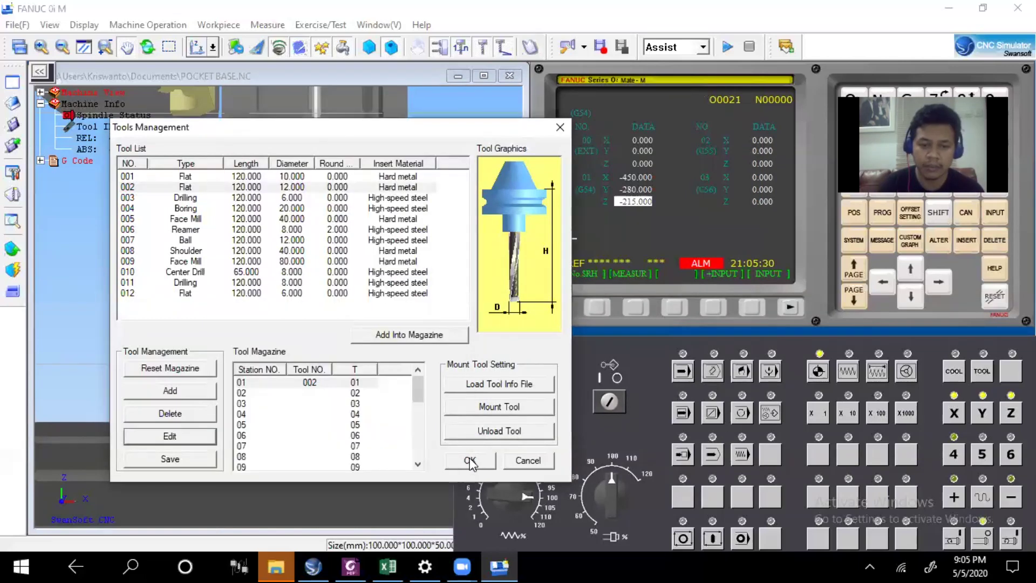
pyautogui.click(467, 463)
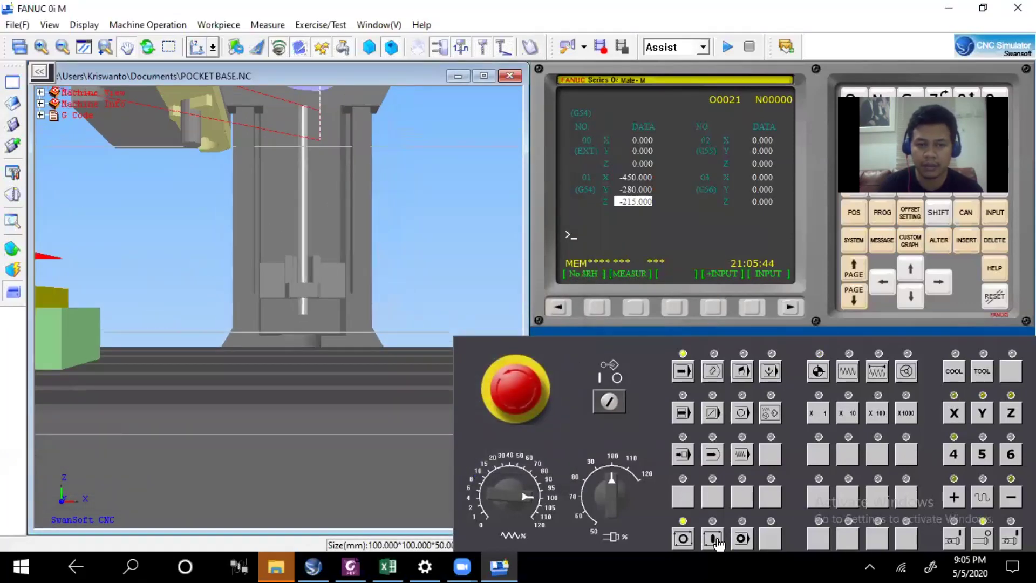
# Add -40. to the G54 Z offset, bringing it to -255.000.
pyautogui.scroll(-2, 393, 273)
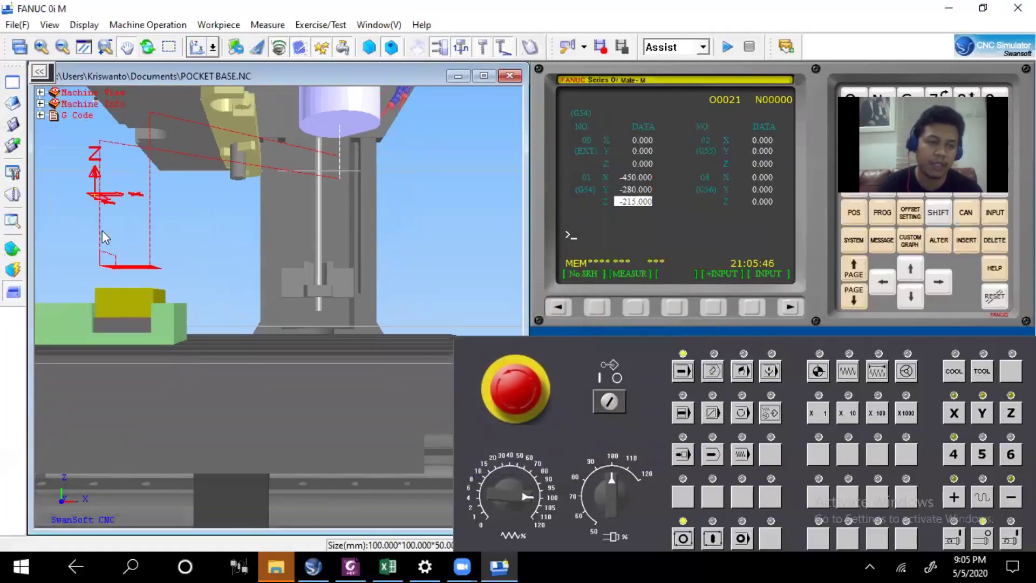
pyautogui.scroll(2, 116, 248)
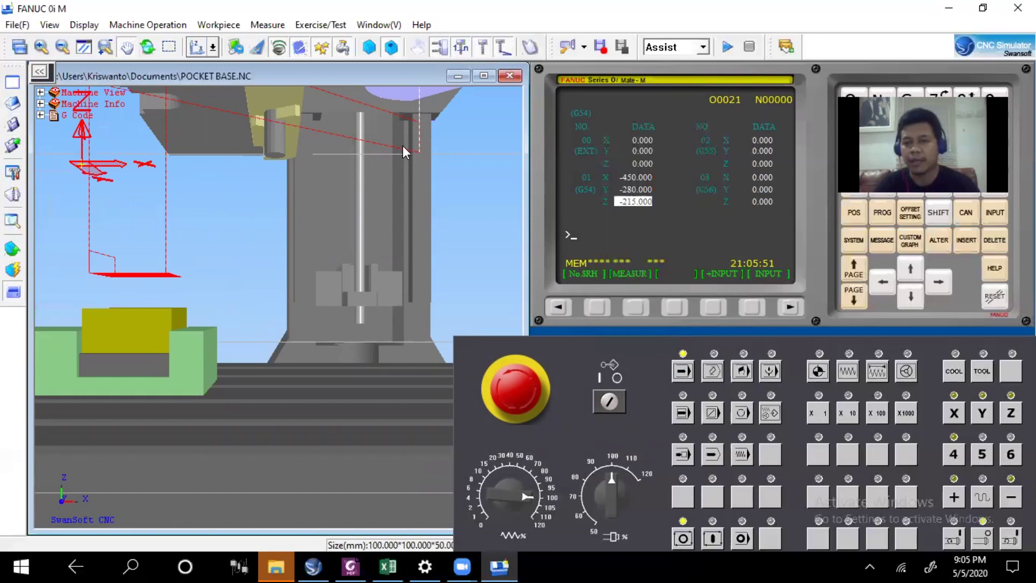
pyautogui.click(632, 202)
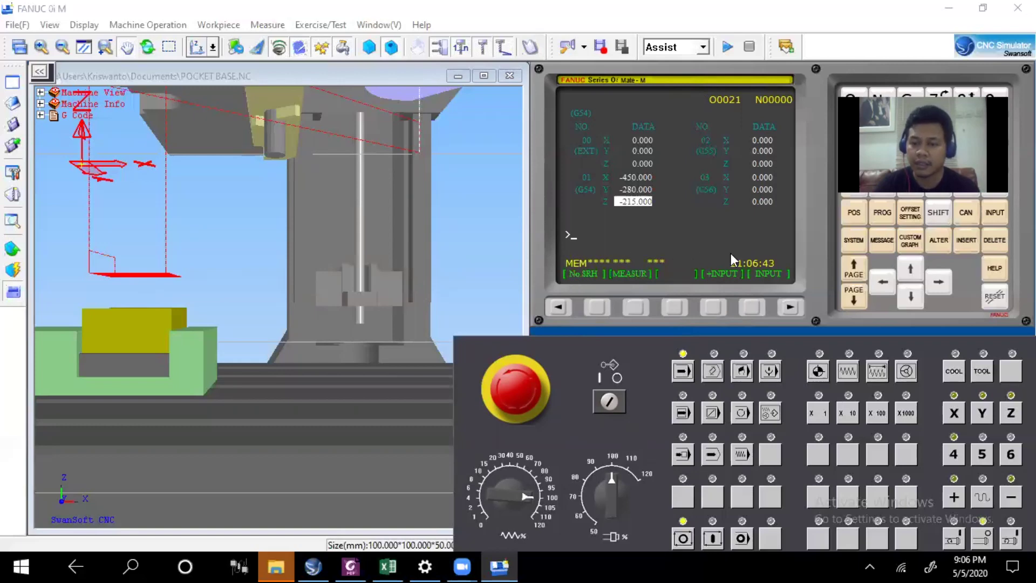
pyautogui.write('-40.')
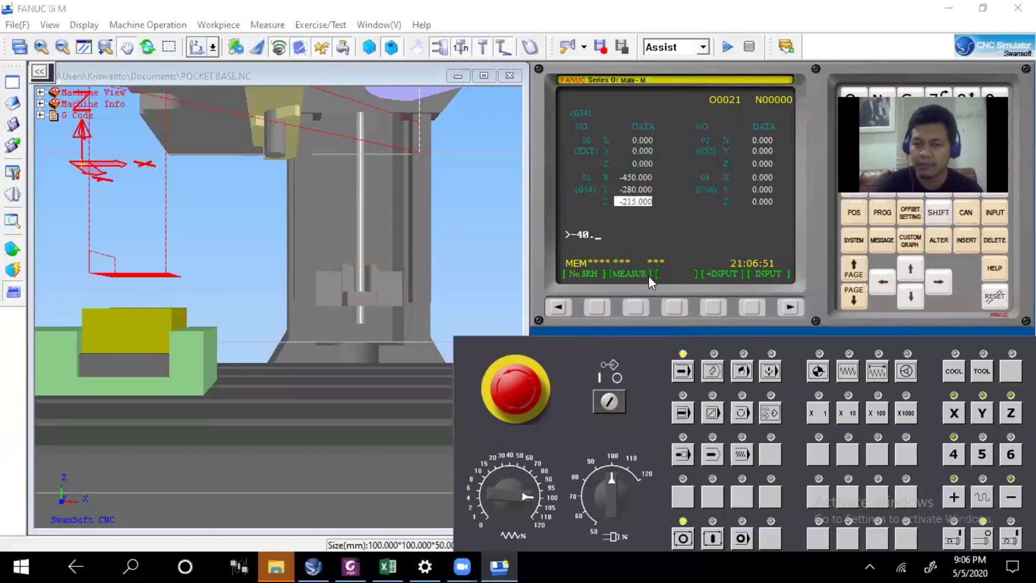
pyautogui.press('F4')
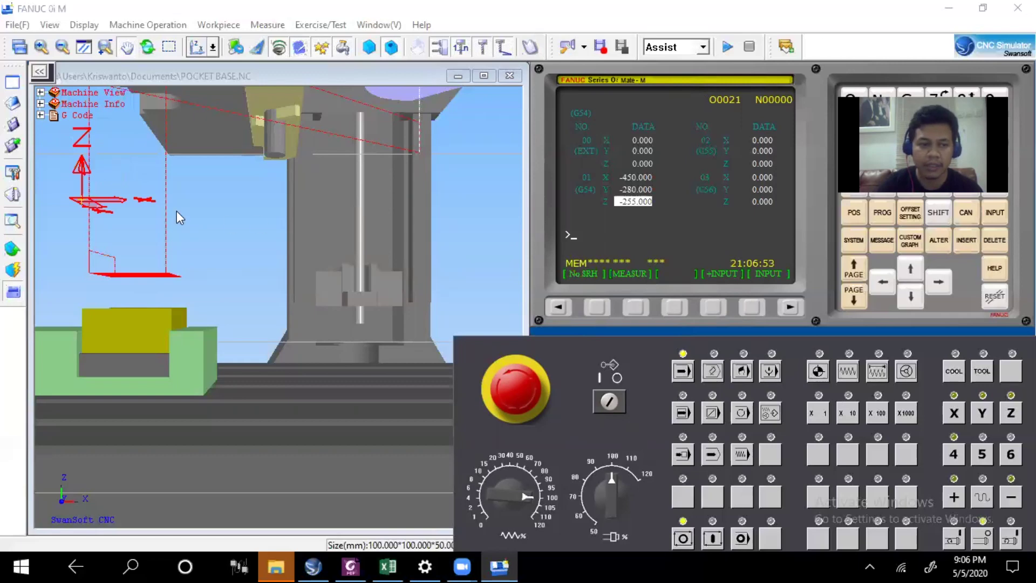
# Refresh the displayed toolpath by switching to edit mode and back to memory mode, and collapse the G Code listing.
pyautogui.click(711, 371)
pyautogui.click(683, 371)
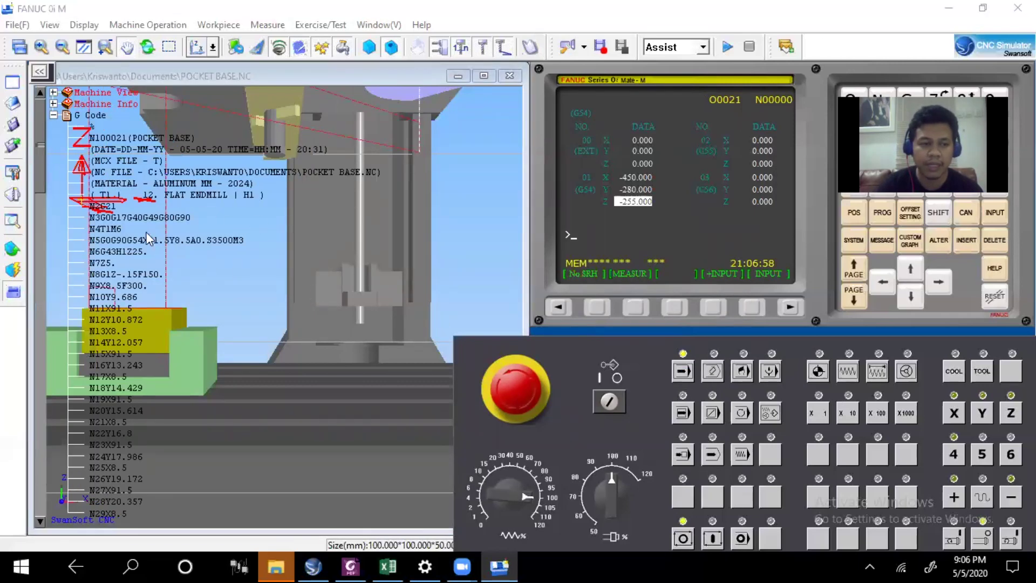
pyautogui.click(54, 115)
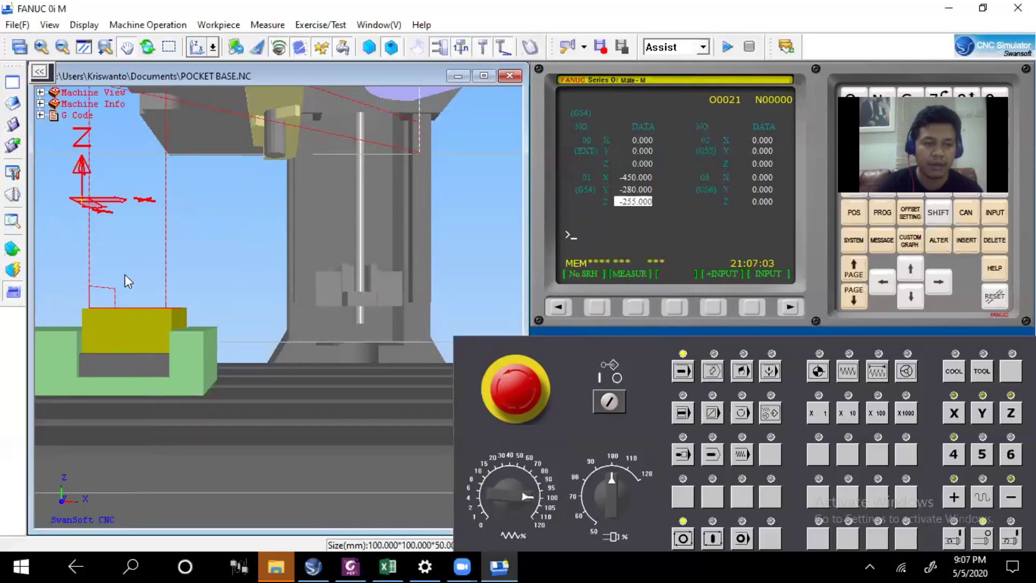
# Display program O0021 (POCKET BASE) on the control and start its machining cycle in memory mode.
pyautogui.click(854, 210)
pyautogui.click(882, 211)
pyautogui.moveTo(260, 224)
pyautogui.mouseDown()
pyautogui.moveTo(259, 248)
pyautogui.moveTo(291, 274)
pyautogui.mouseUp()
pyautogui.scroll(-4, 382, 271)
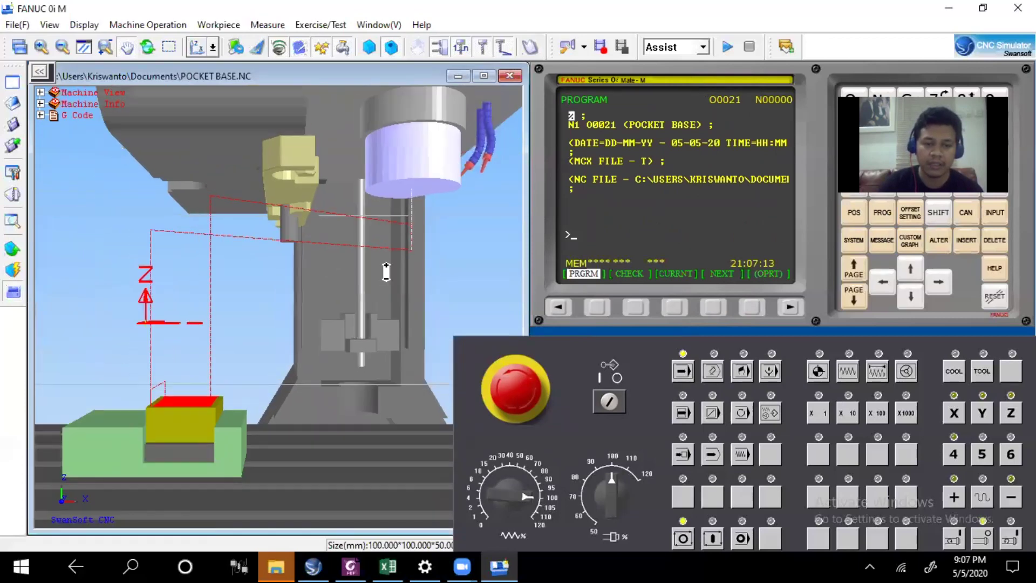
pyautogui.scroll(-1, 431, 254)
pyautogui.scroll(1, 187, 286)
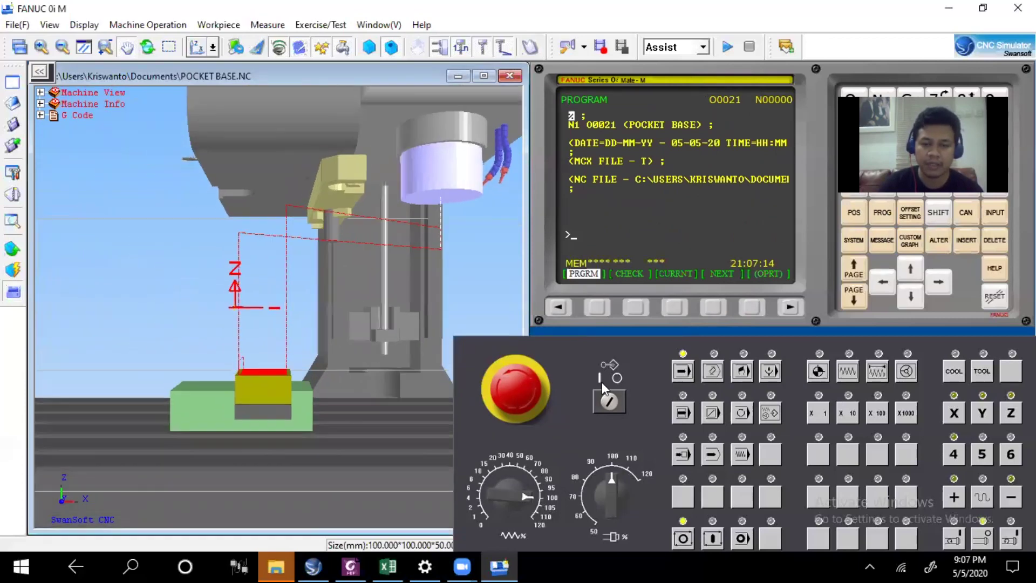
pyautogui.click(679, 377)
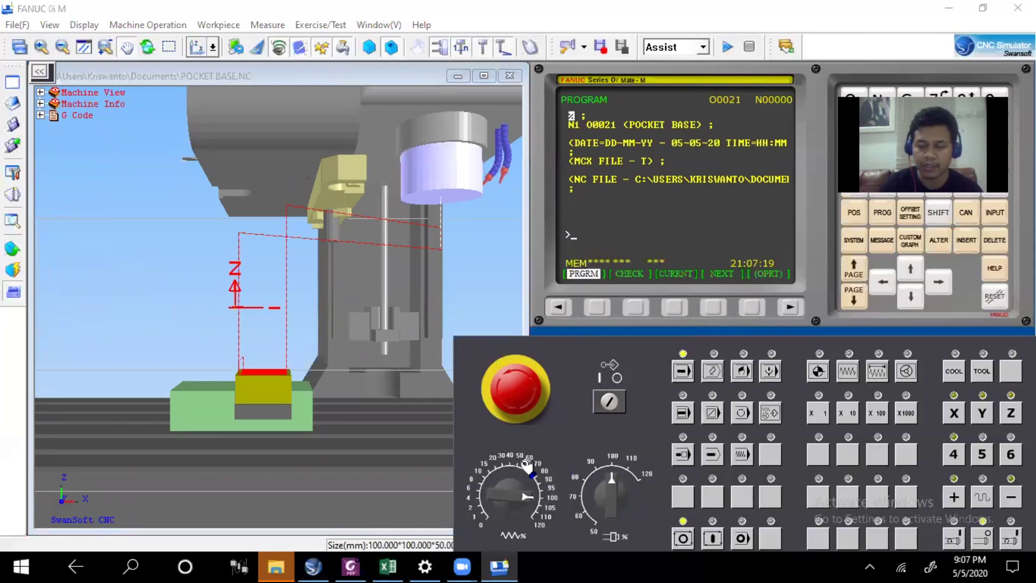
pyautogui.click(713, 539)
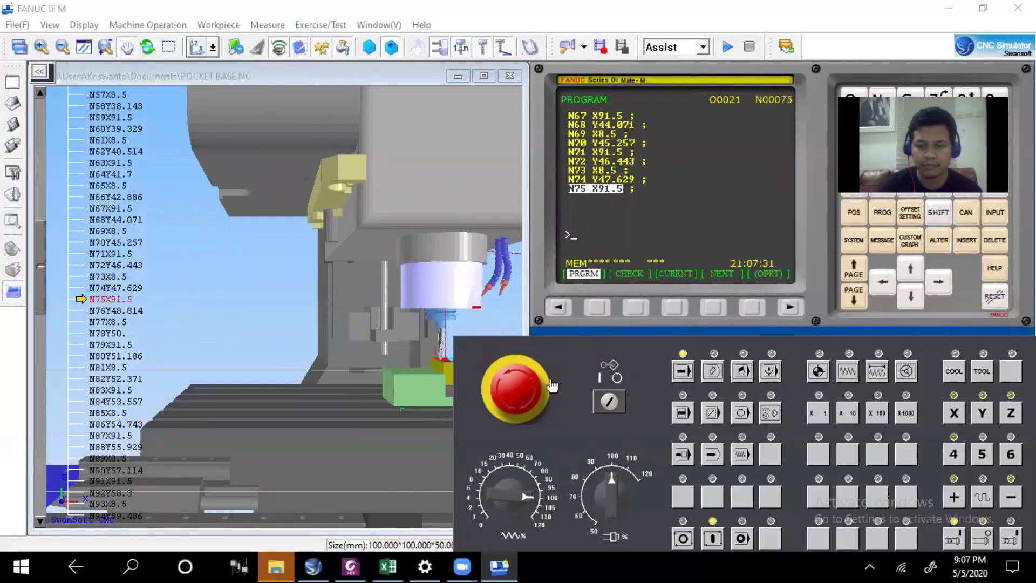
# Display the absolute position page to check the program's cycle time, and examine the machined top face of the workpiece up close.
pyautogui.click(854, 212)
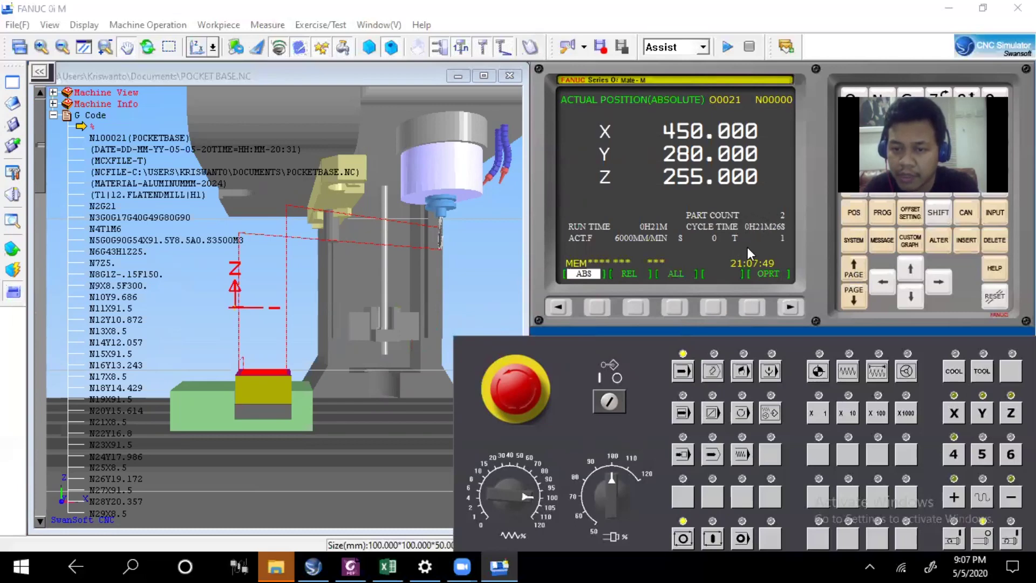
pyautogui.moveTo(737, 213); pyautogui.dragTo(794, 237)
pyautogui.click(725, 227)
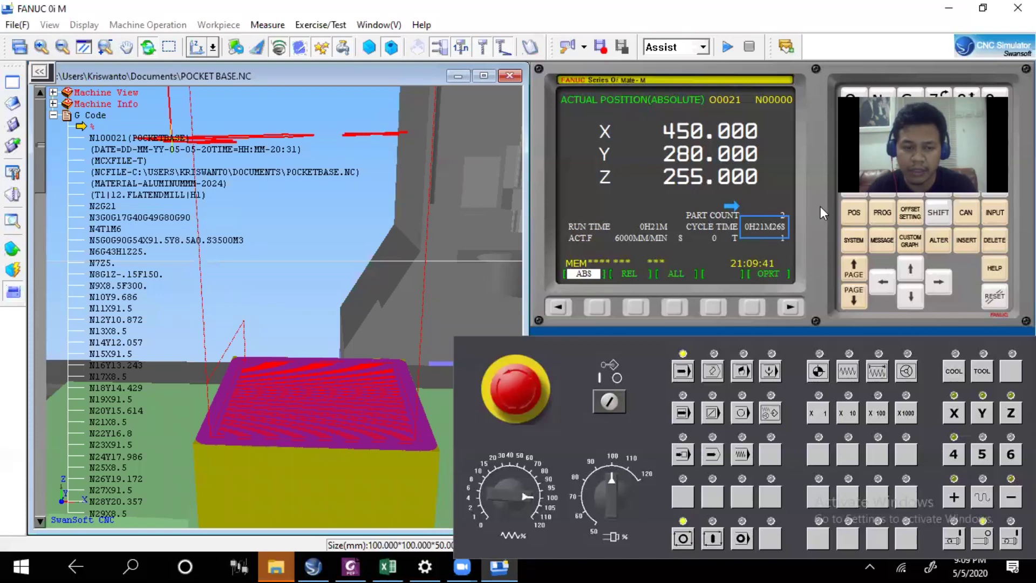
pyautogui.scroll(5, 269, 388)
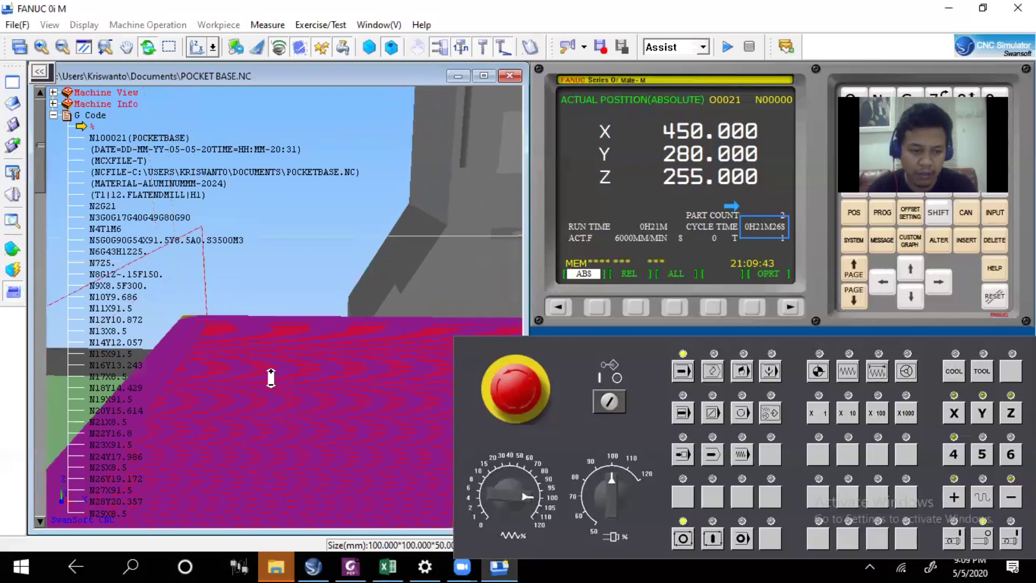
pyautogui.scroll(-4, 280, 385)
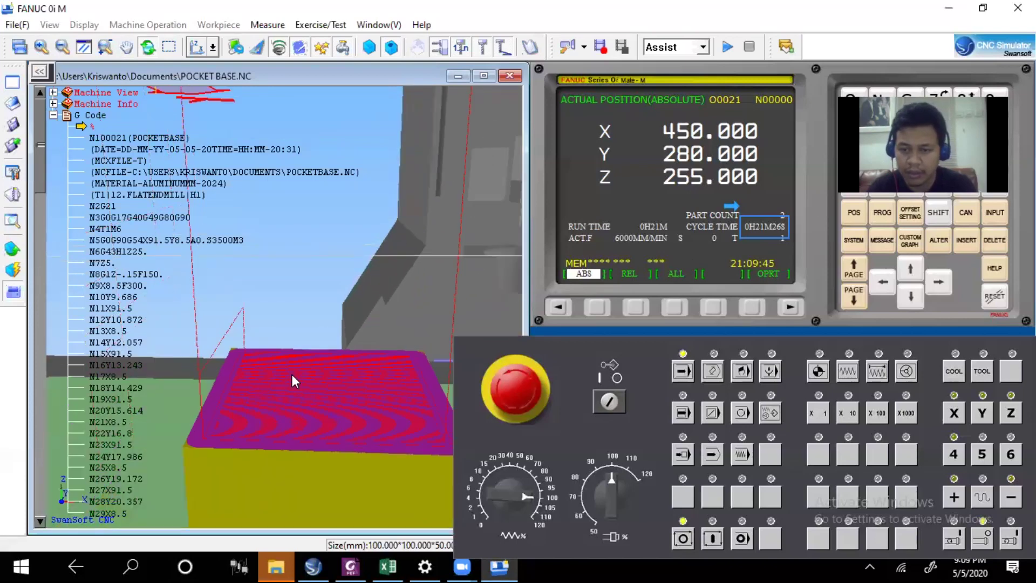